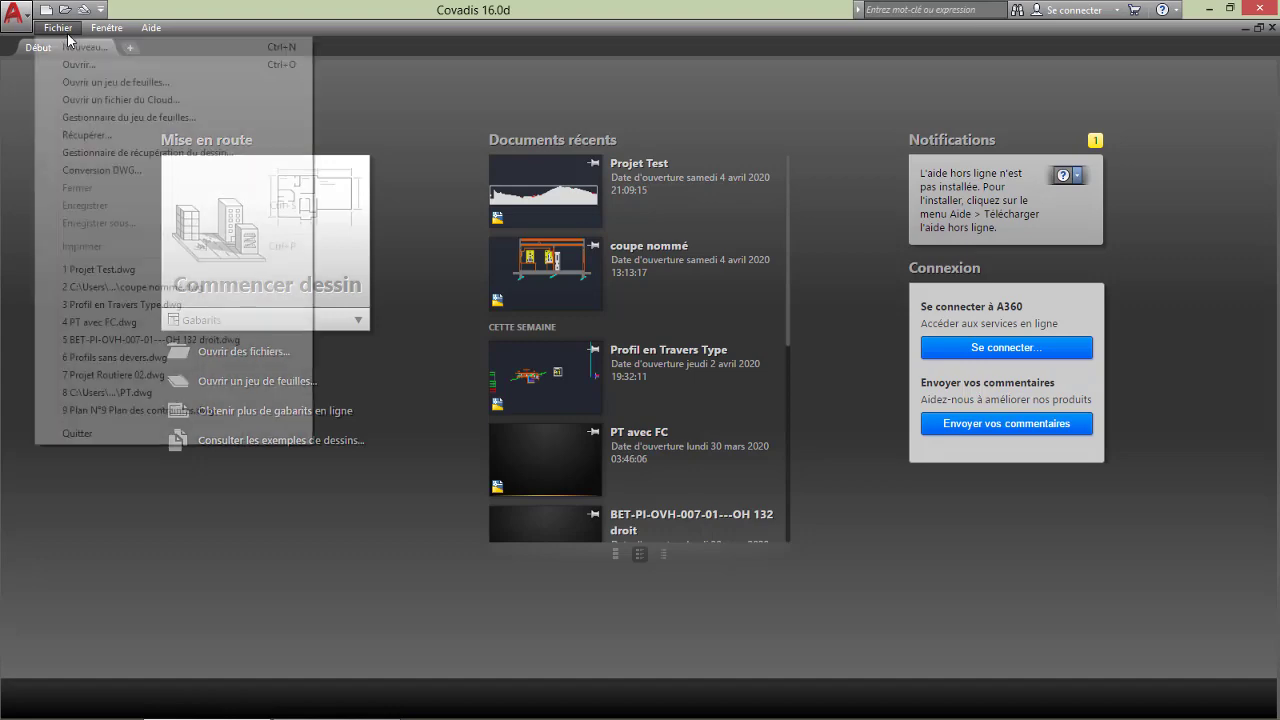
Step: Open the drawing Projet Test.dwg from the Projet Test folder and close the floating AutoPISTE toolbar
click(82, 69)
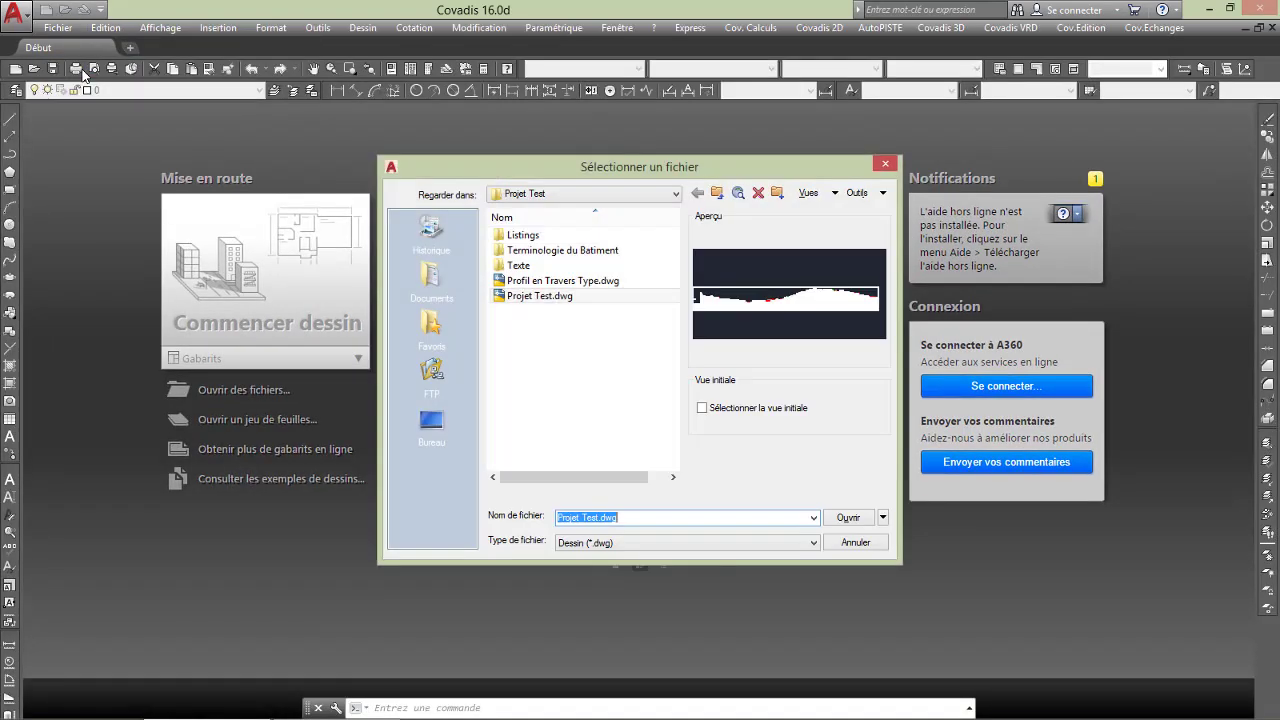
click(568, 298)
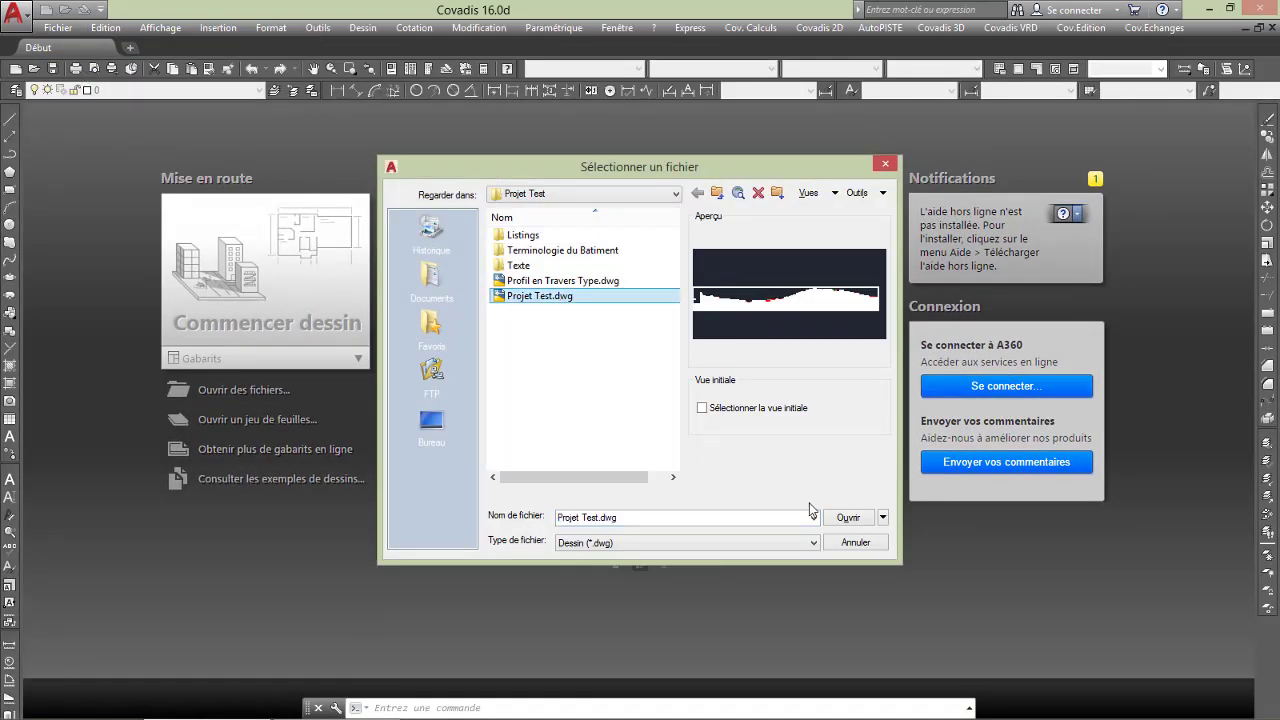
click(843, 521)
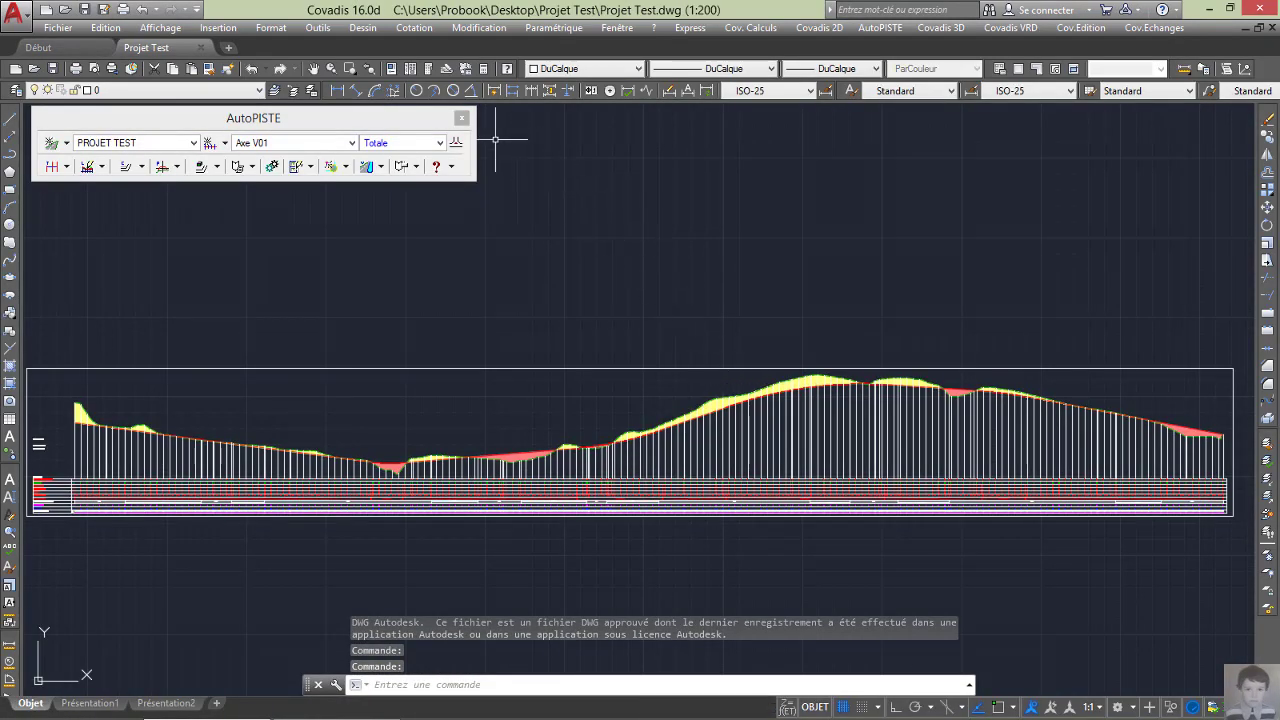
click(462, 120)
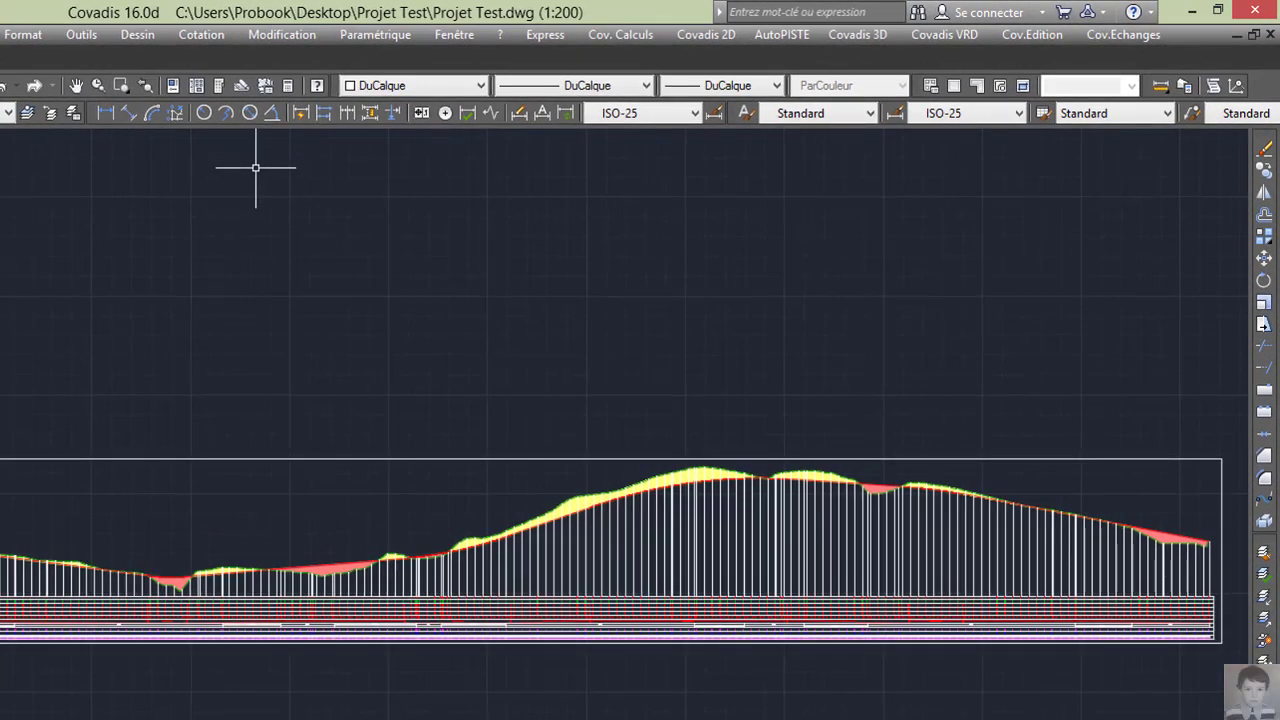
Step: Start AutoPISTE typical profile creation by points and begin a new, empty half-profile
click(779, 37)
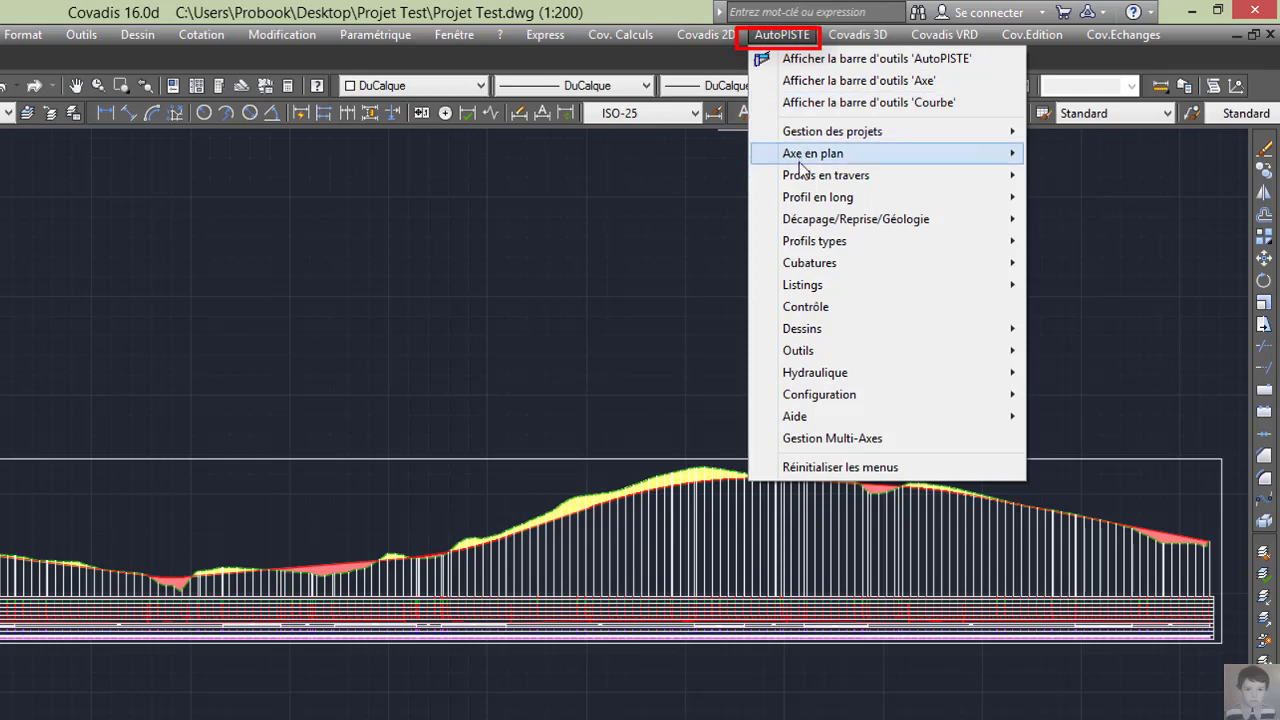
mouse_move(925, 241)
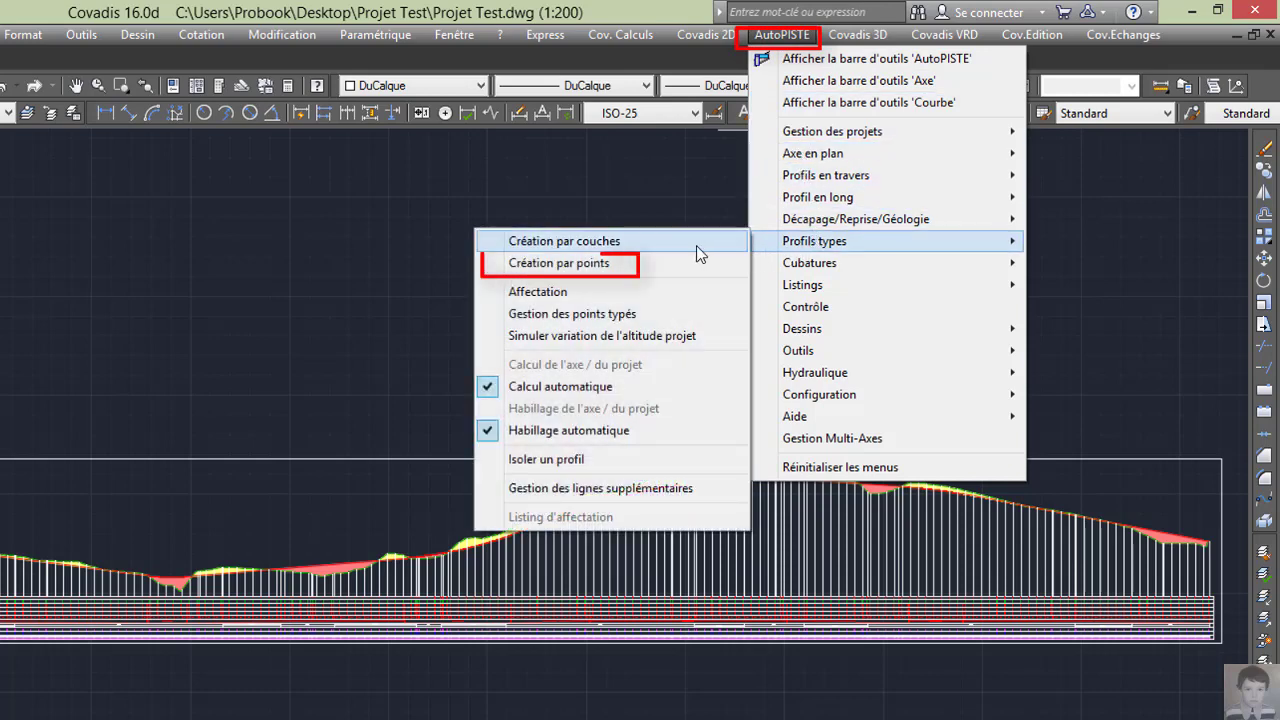
click(643, 265)
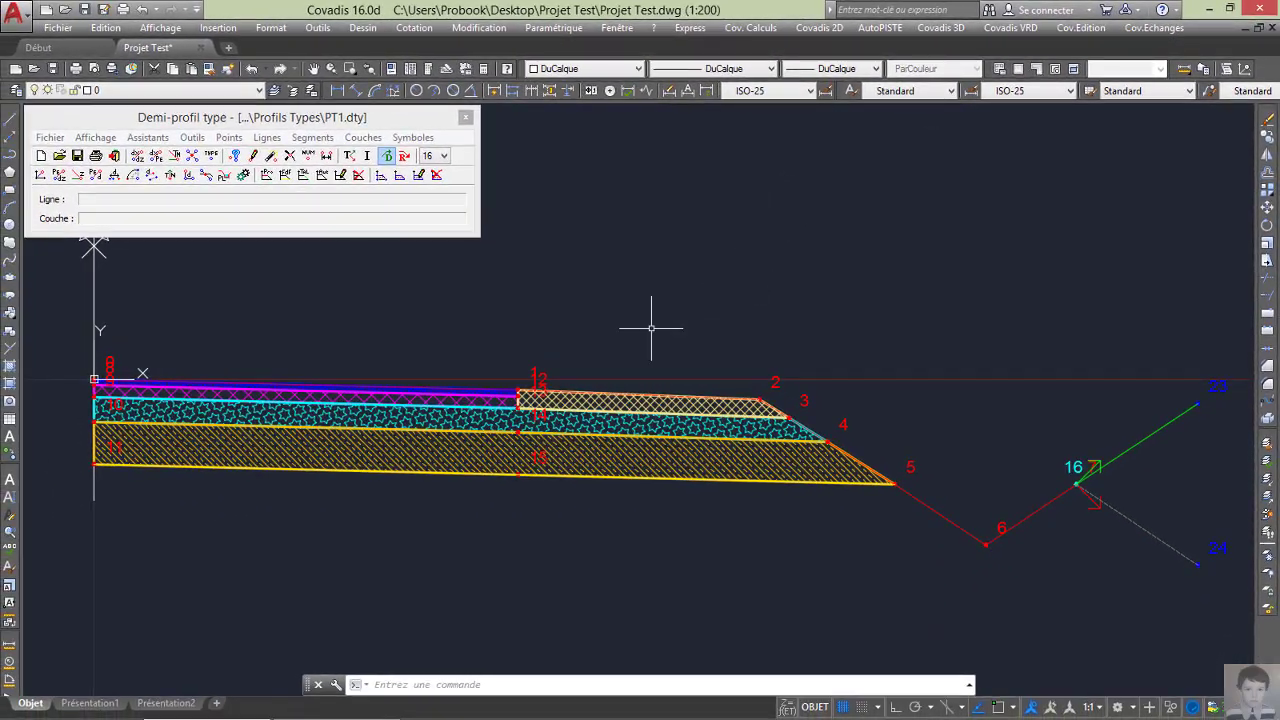
click(55, 140)
click(76, 155)
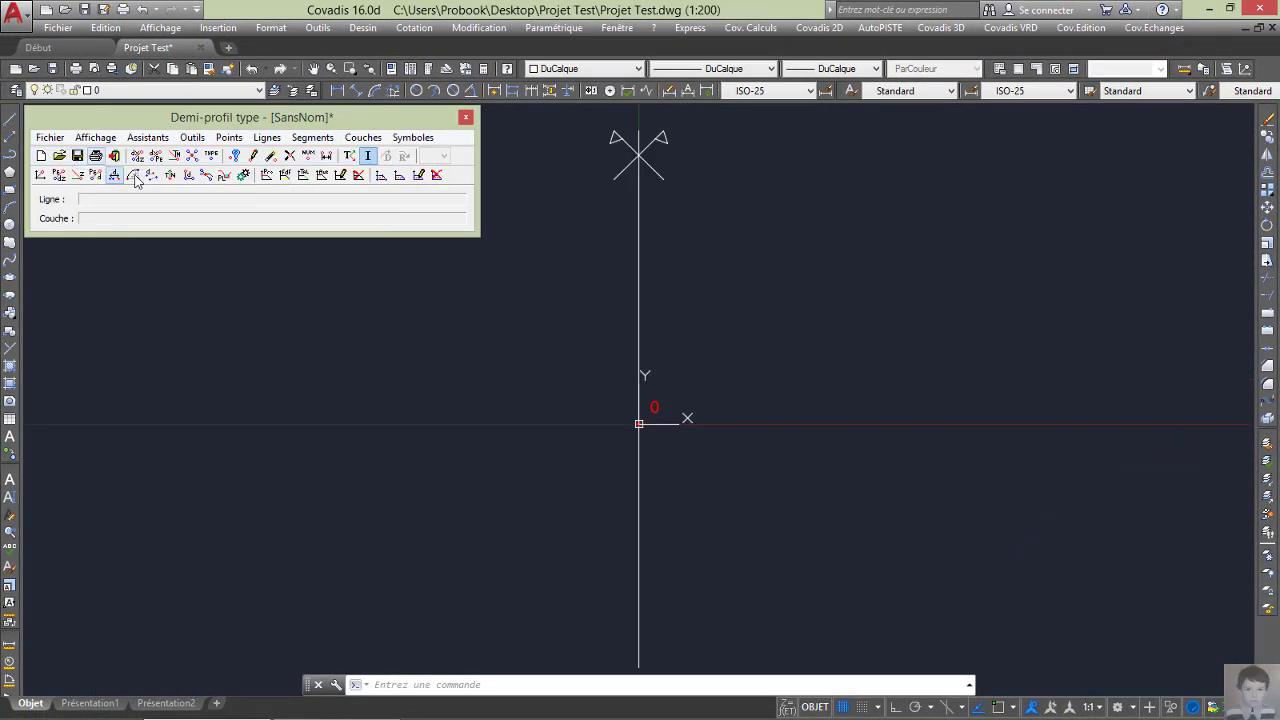
Step: Construct the carriageway edge point from point 0 by dX and slope, with dX 3.5 m and slope -2.5%
scroll(122, 338, down, 6)
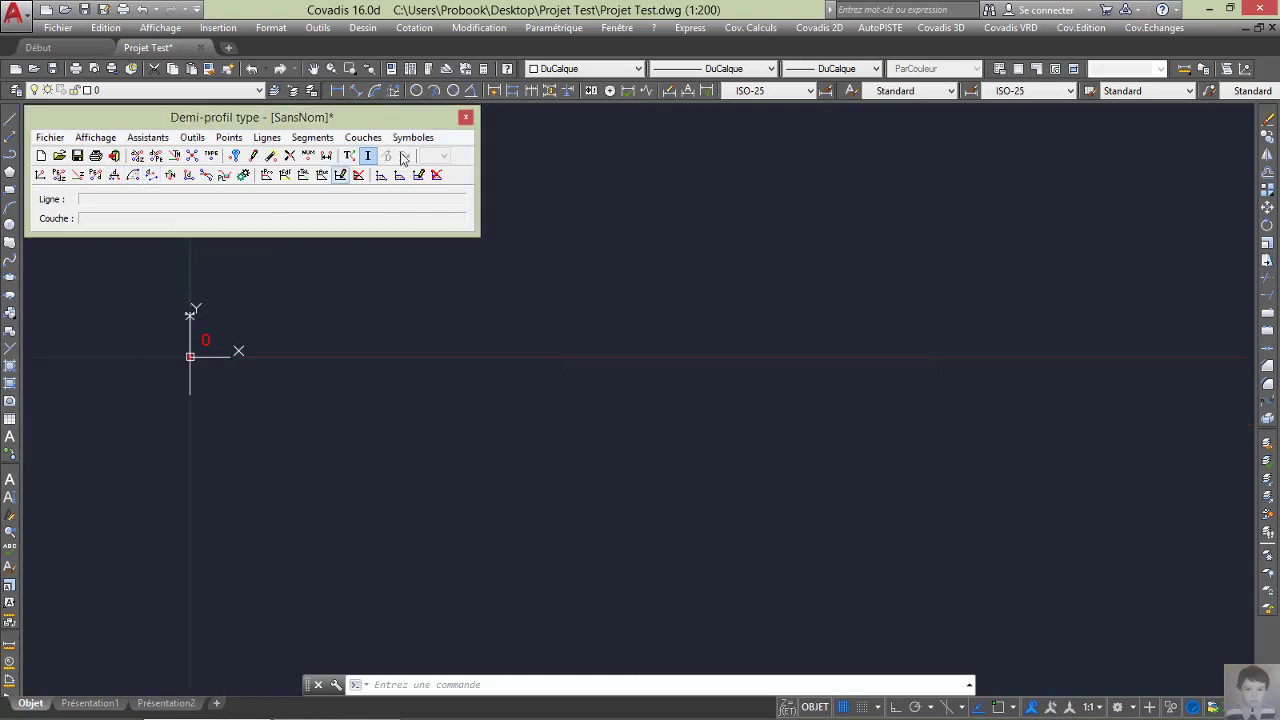
click(313, 68)
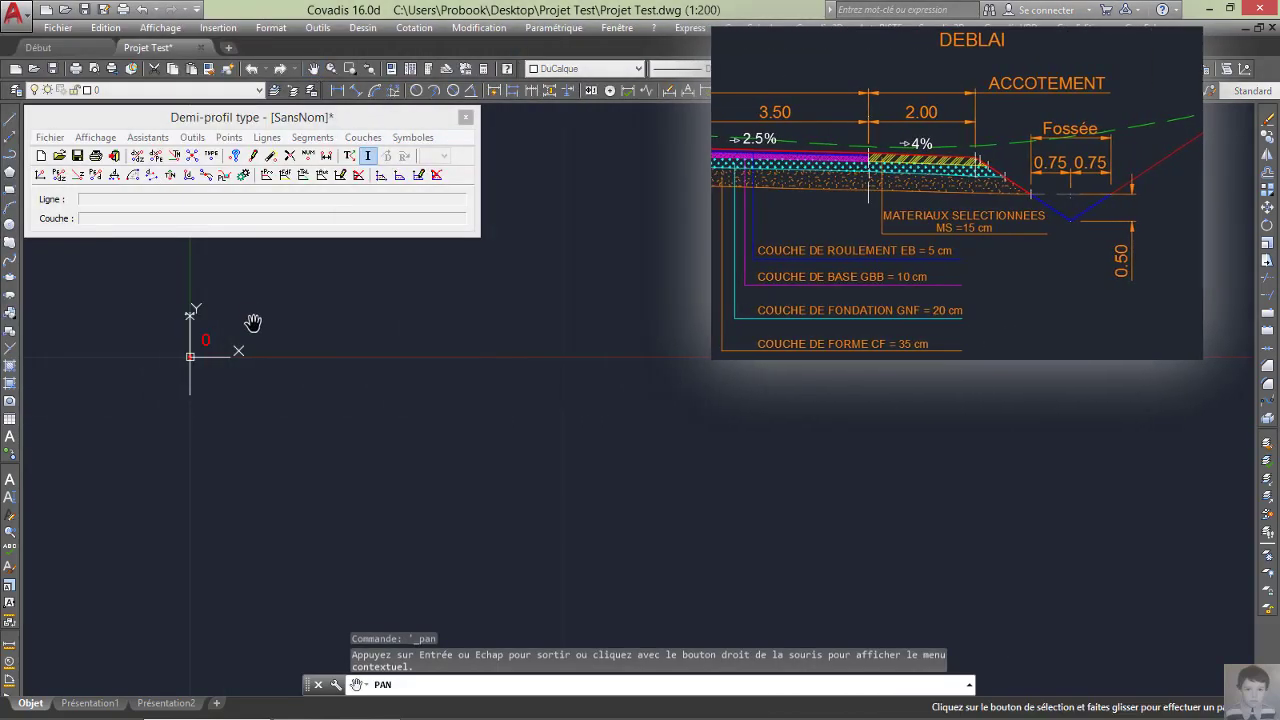
mouse_move(253, 297)
mouse_down()
mouse_move(257, 315)
mouse_move(194, 374)
mouse_up()
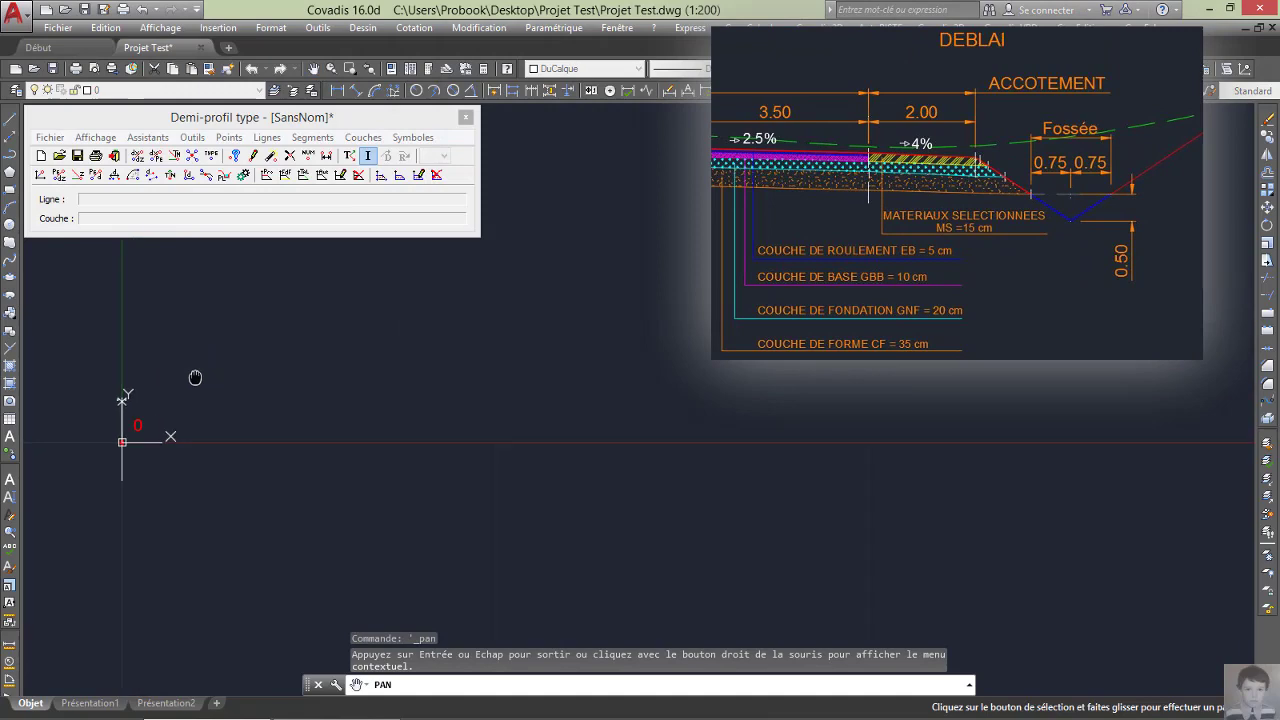
right_click(206, 357)
click(230, 362)
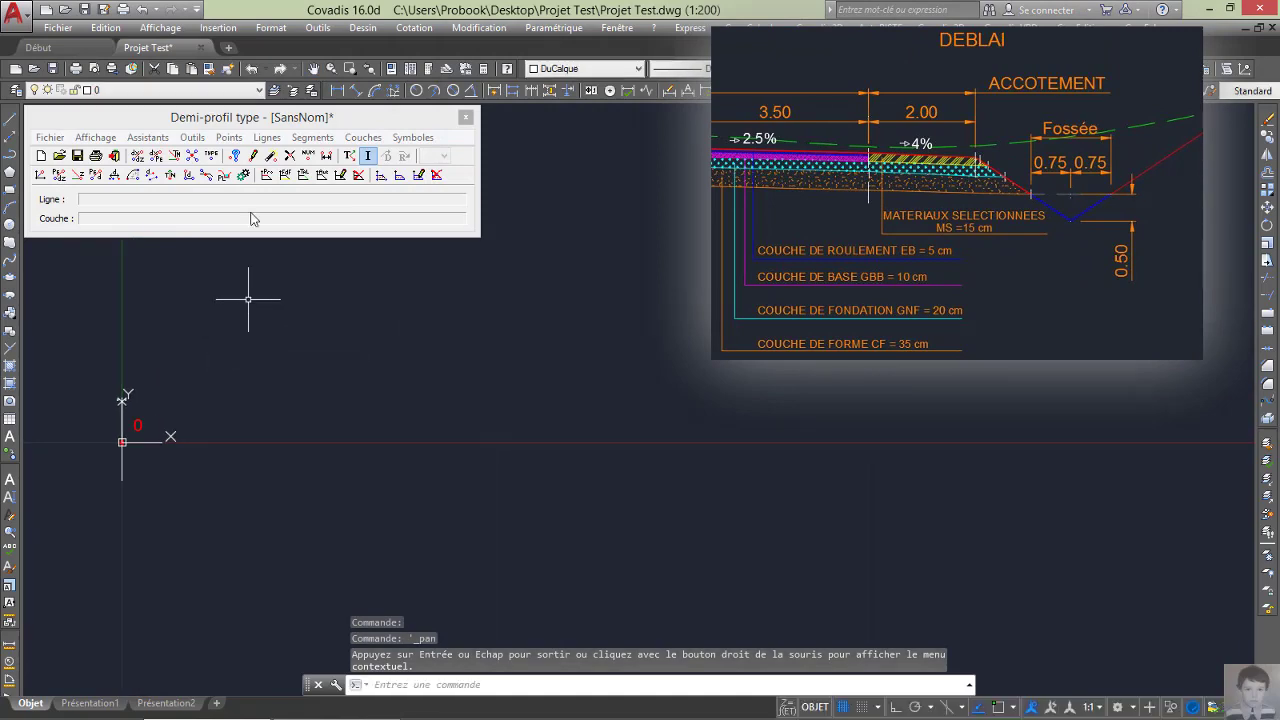
click(229, 138)
click(265, 170)
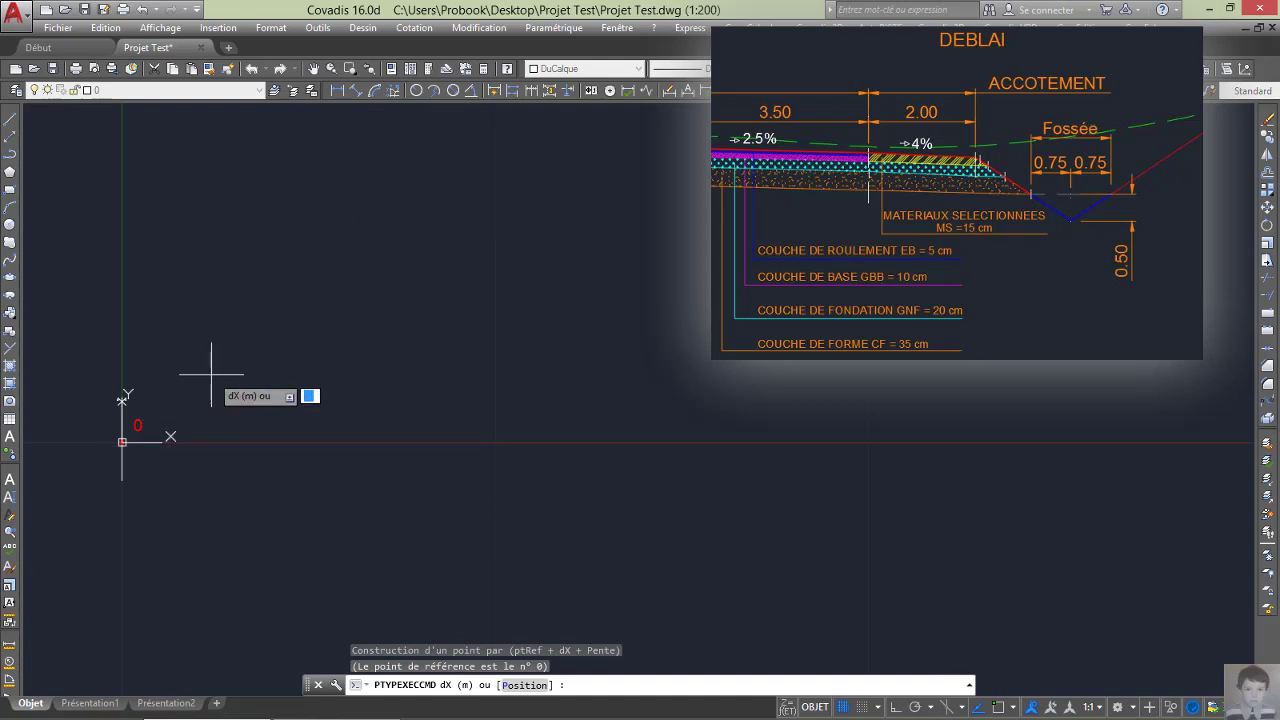
text(3.5)
key(Return)
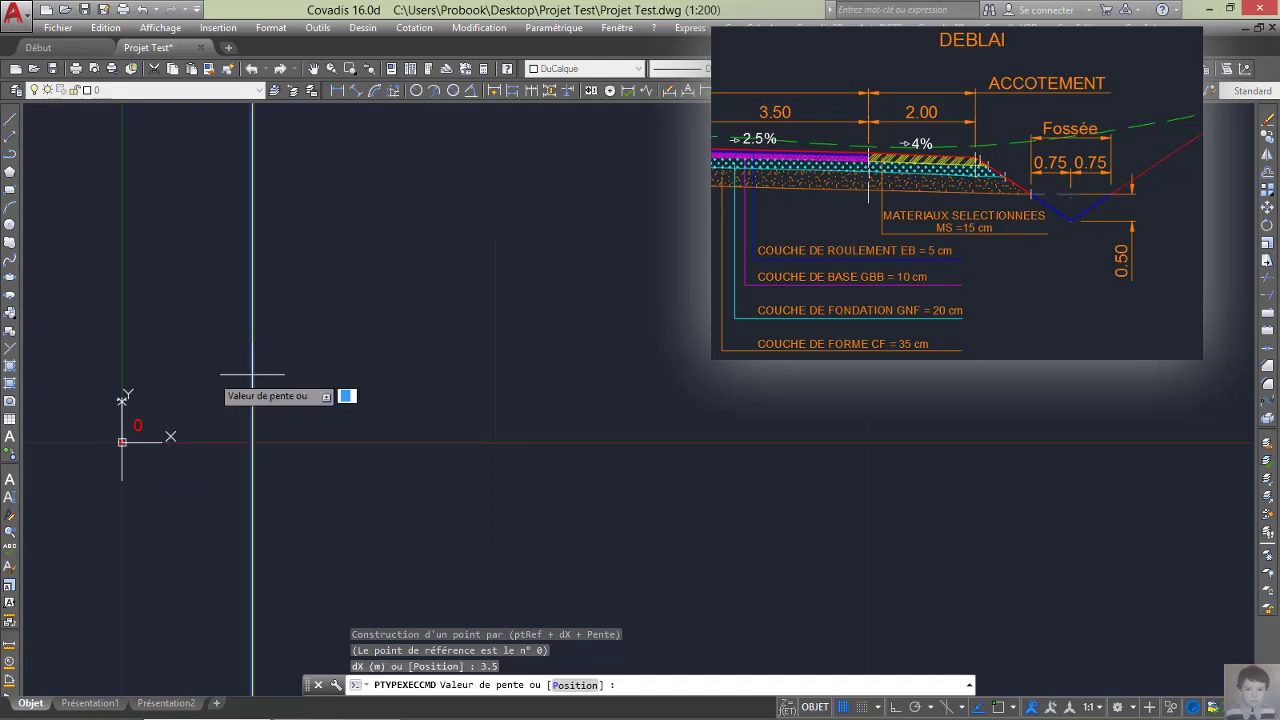
text(-2.5%)
key(Return)
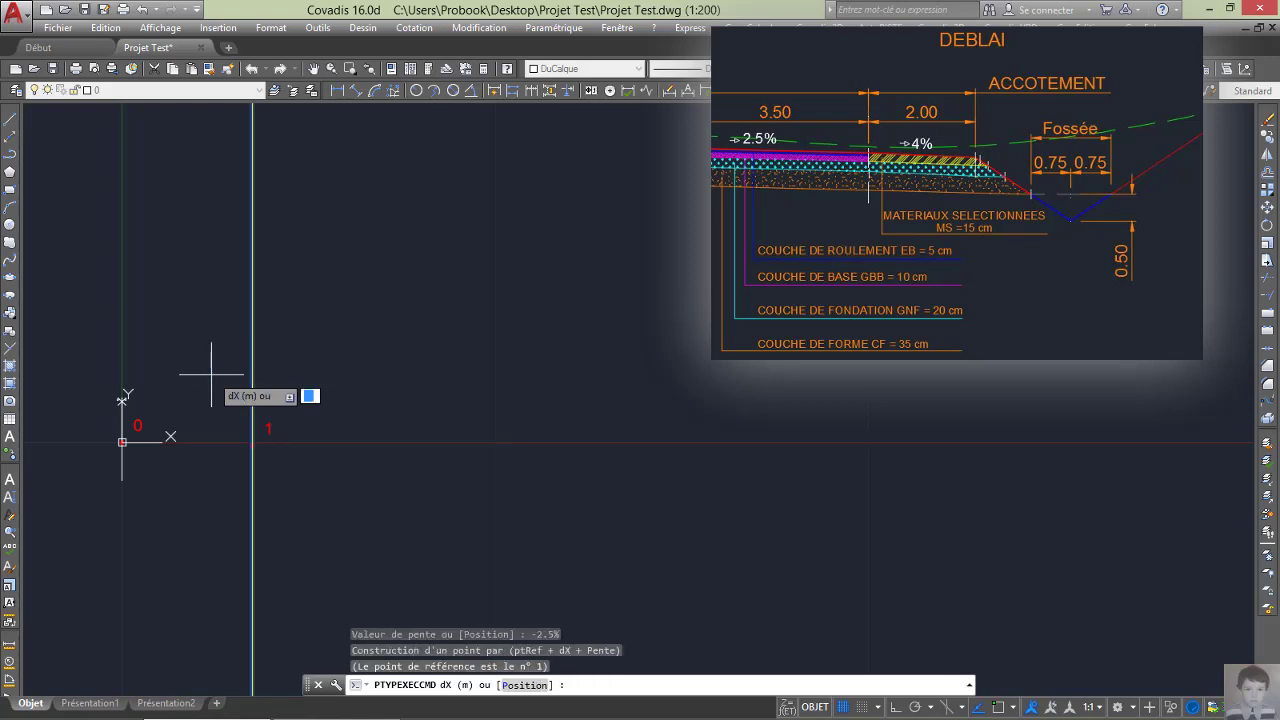
Step: Add the shoulder edge point from point 1 with dX 2 m and slope -4%, and end the point construction
text(2)
key(Return)
text(-)
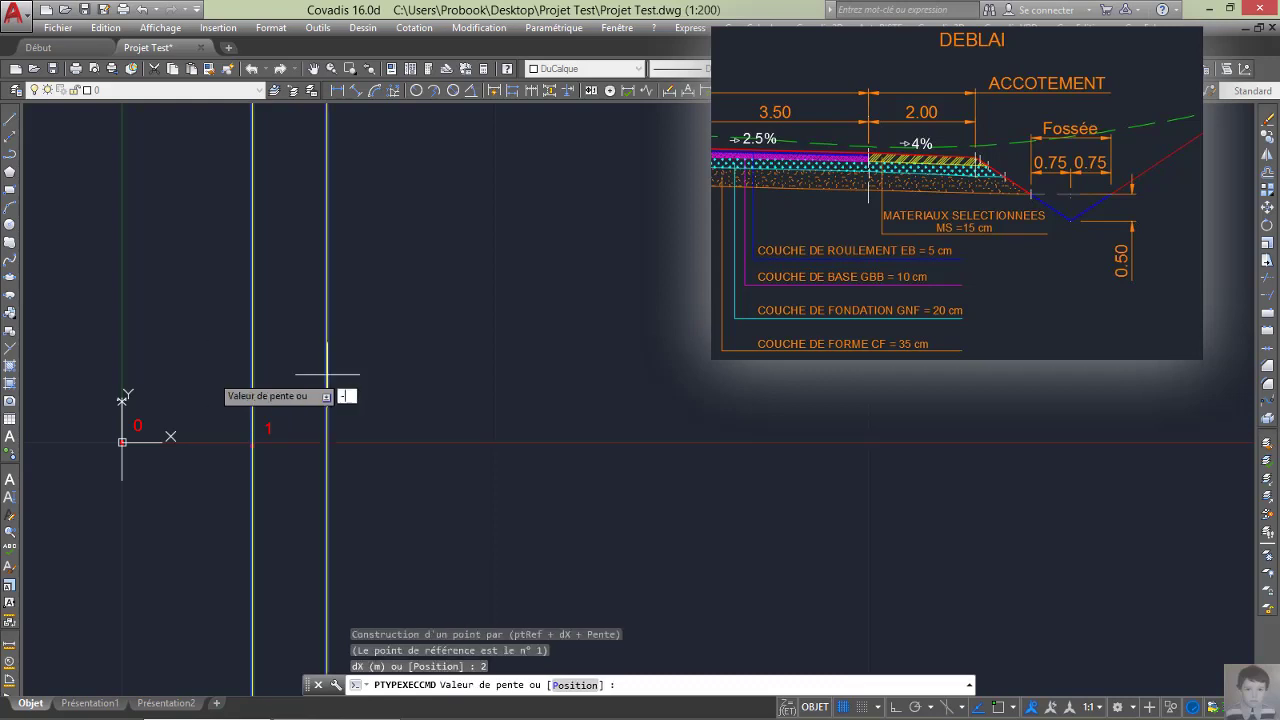
text(4%)
key(Return)
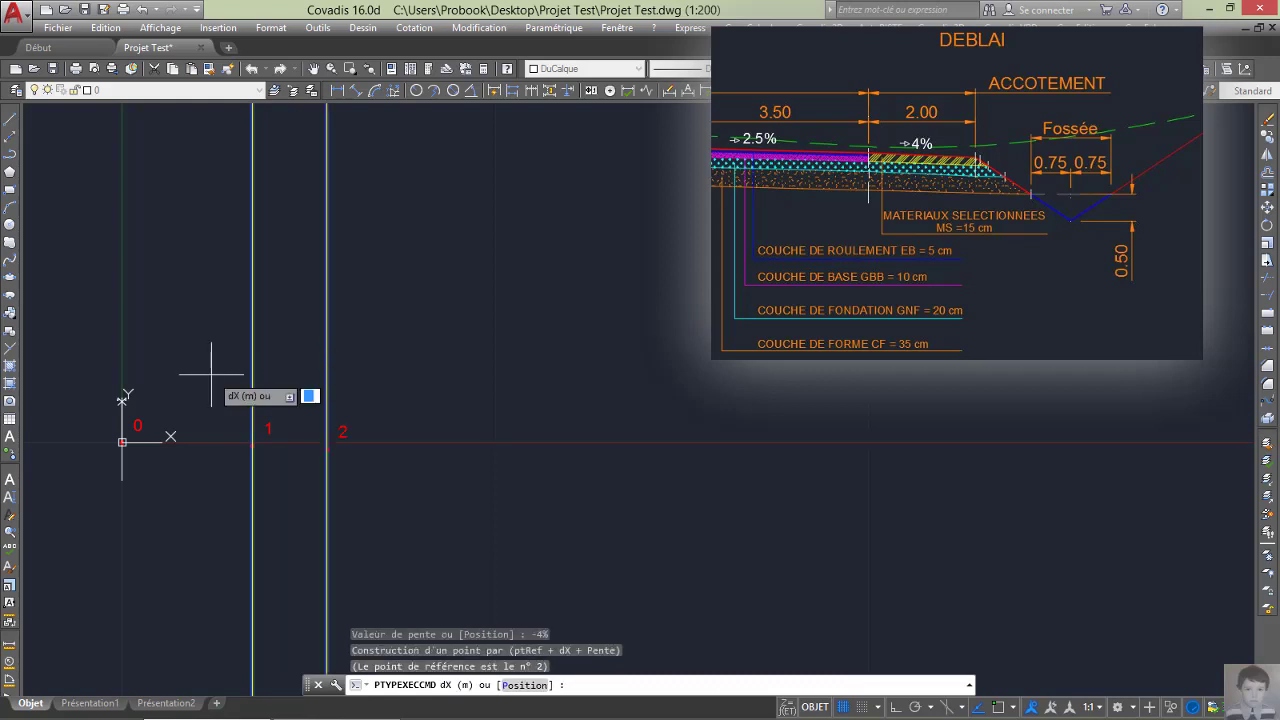
key(Return)
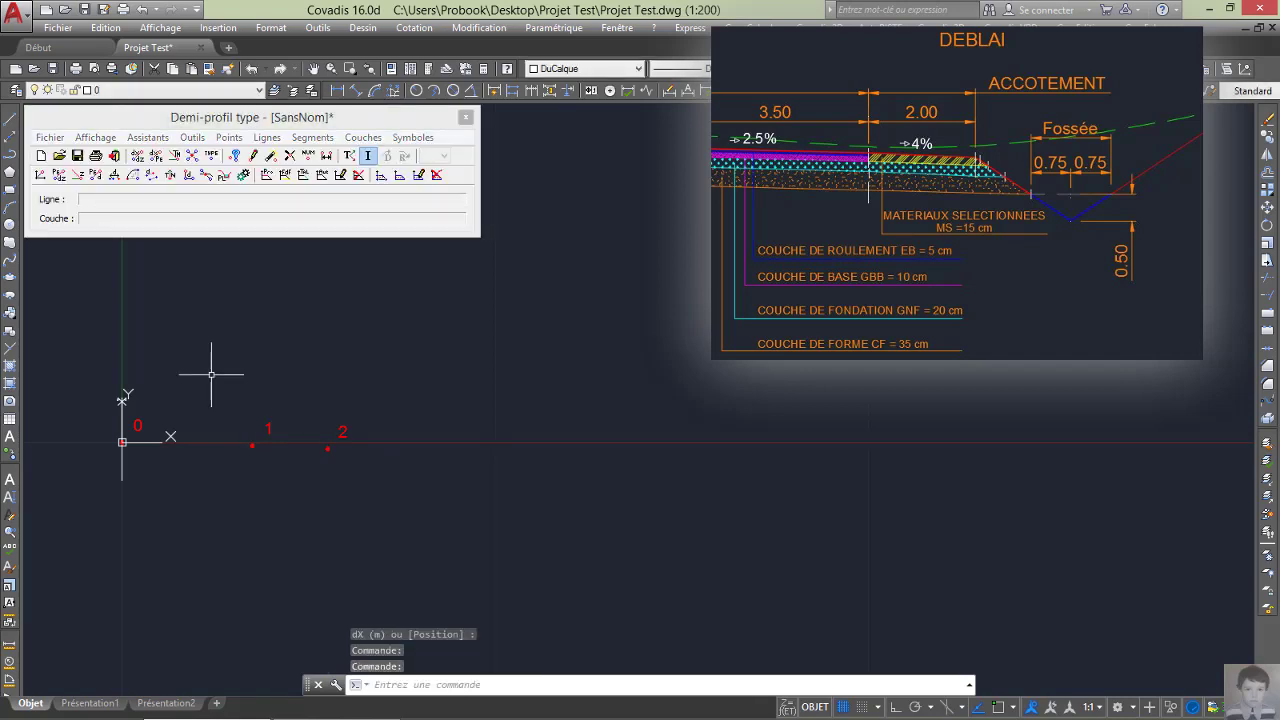
Step: Construct the underside point of the wearing course from point 0 by dX and dZ, with dX 0 and dZ -0.05 m
click(334, 70)
drag(275, 407, 438, 257)
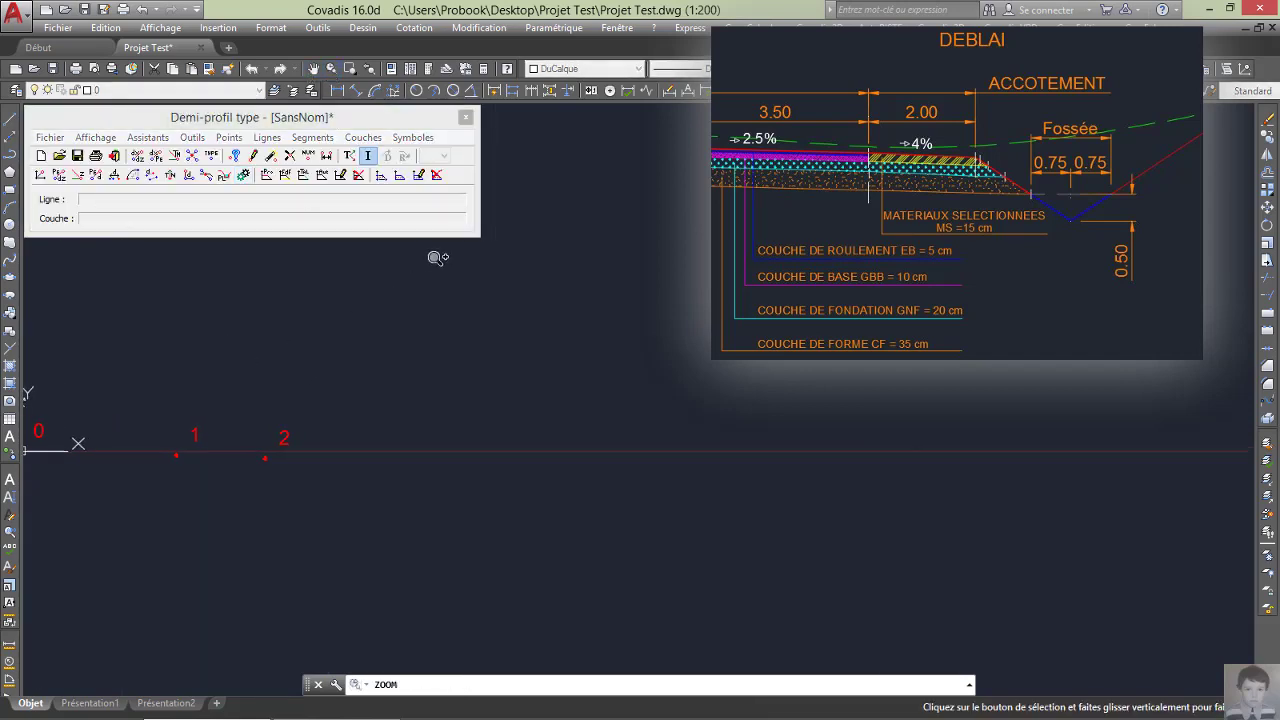
drag(334, 420, 483, 304)
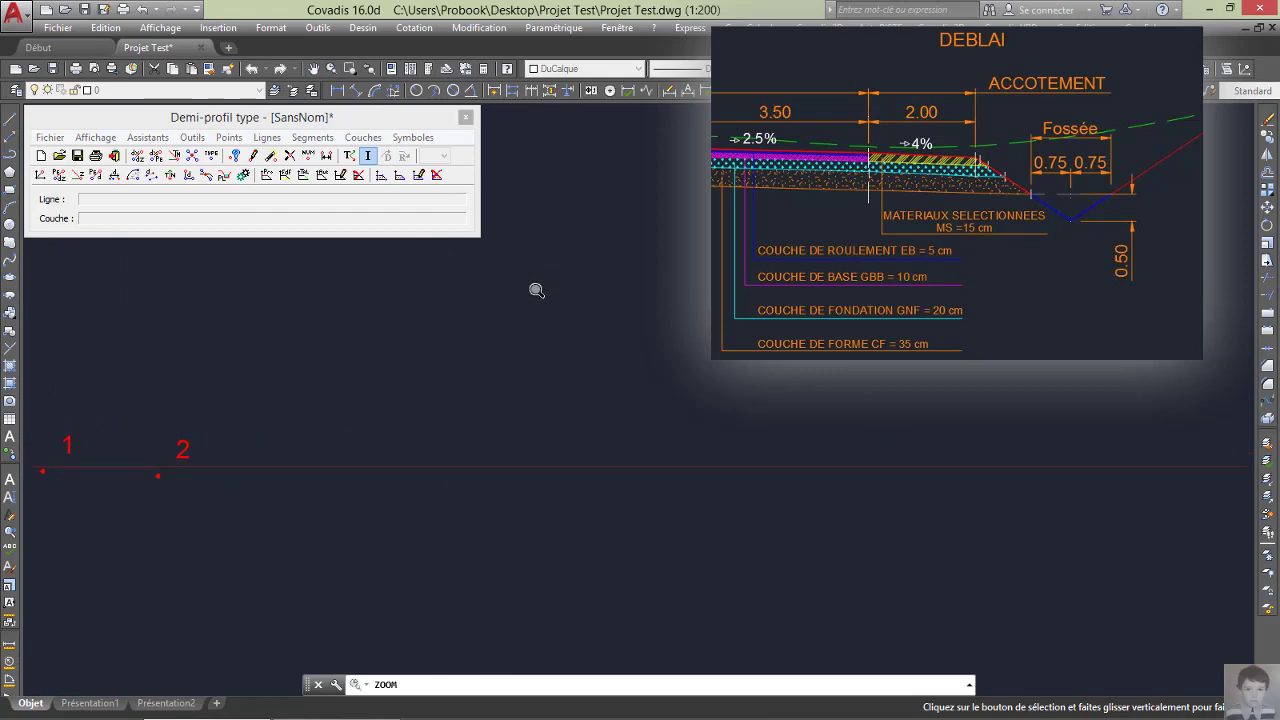
right_click(406, 338)
click(432, 346)
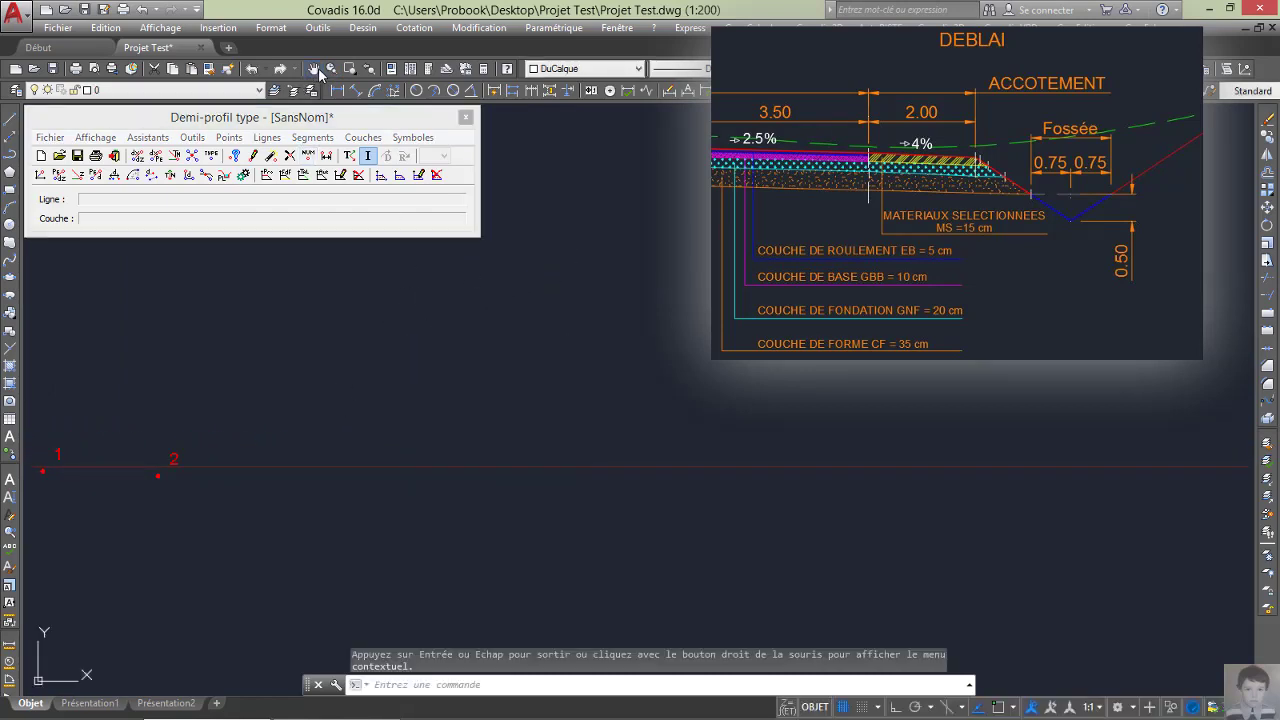
click(318, 72)
drag(268, 365, 534, 328)
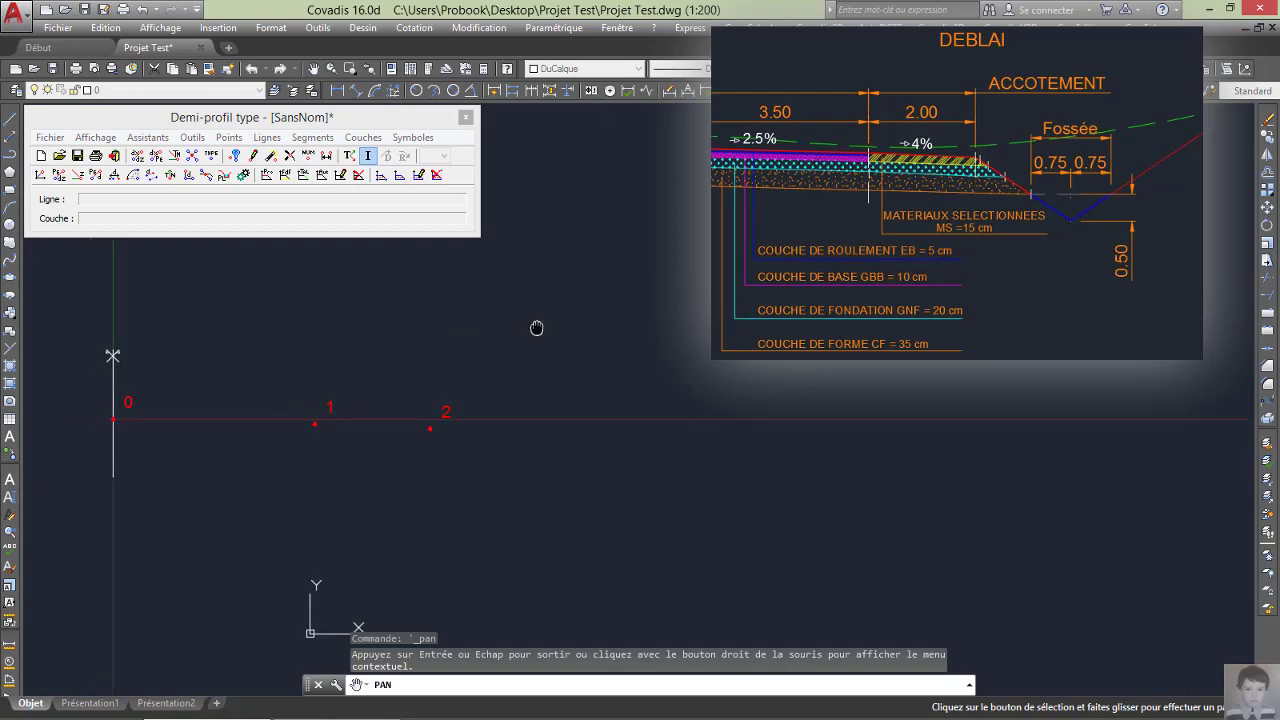
click(332, 70)
mouse_move(300, 390)
mouse_down()
mouse_move(323, 346)
mouse_move(429, 249)
mouse_up()
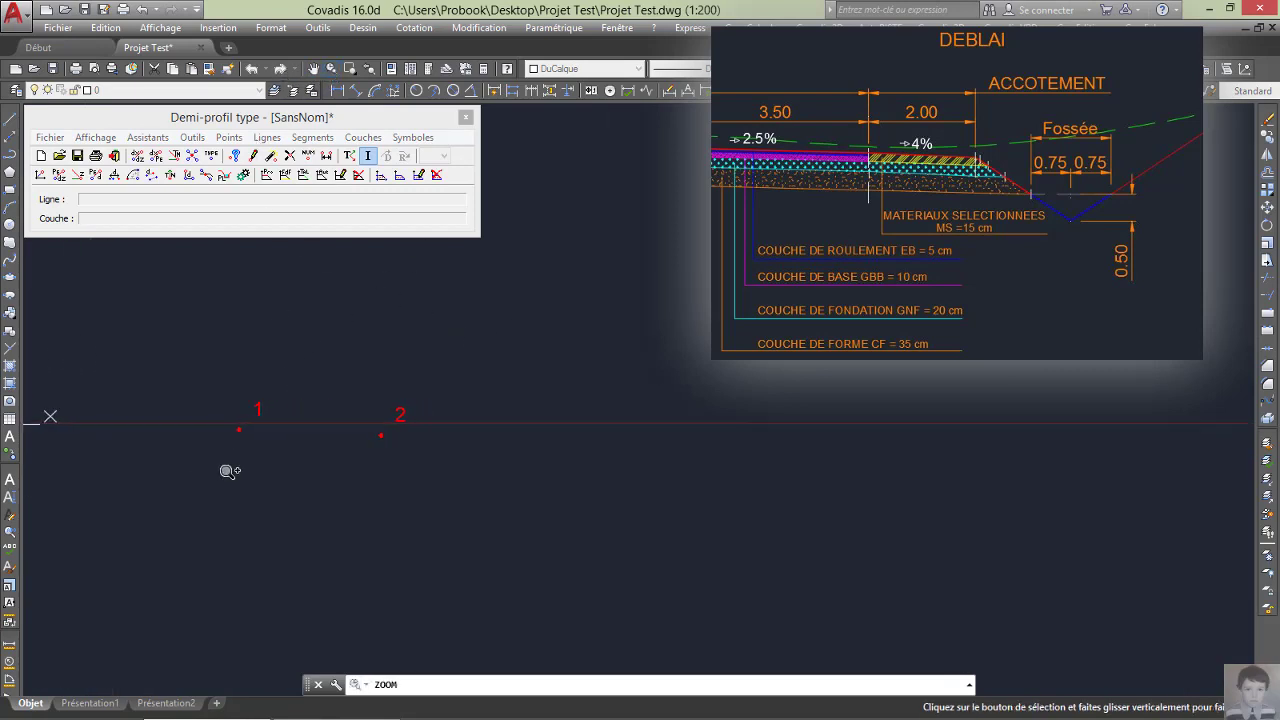
drag(230, 471, 437, 289)
right_click(400, 293)
click(440, 306)
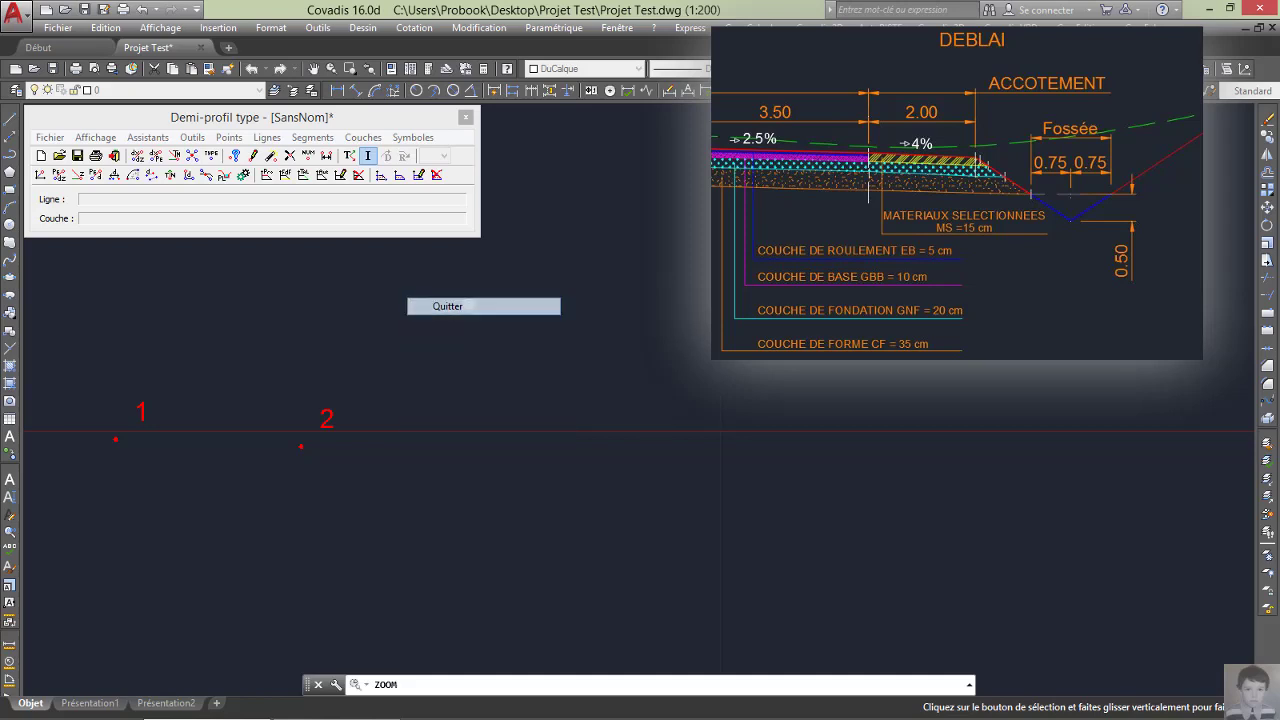
click(318, 70)
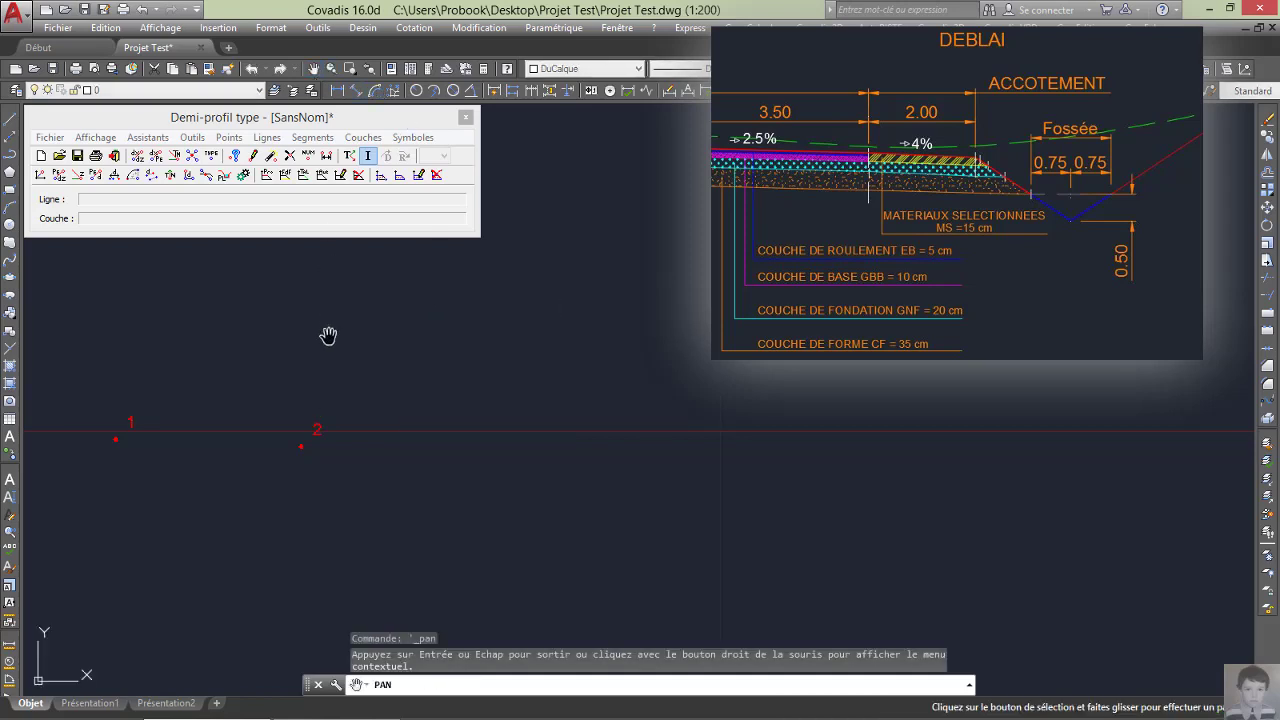
mouse_move(329, 334)
mouse_down()
mouse_move(503, 323)
mouse_move(666, 339)
mouse_up()
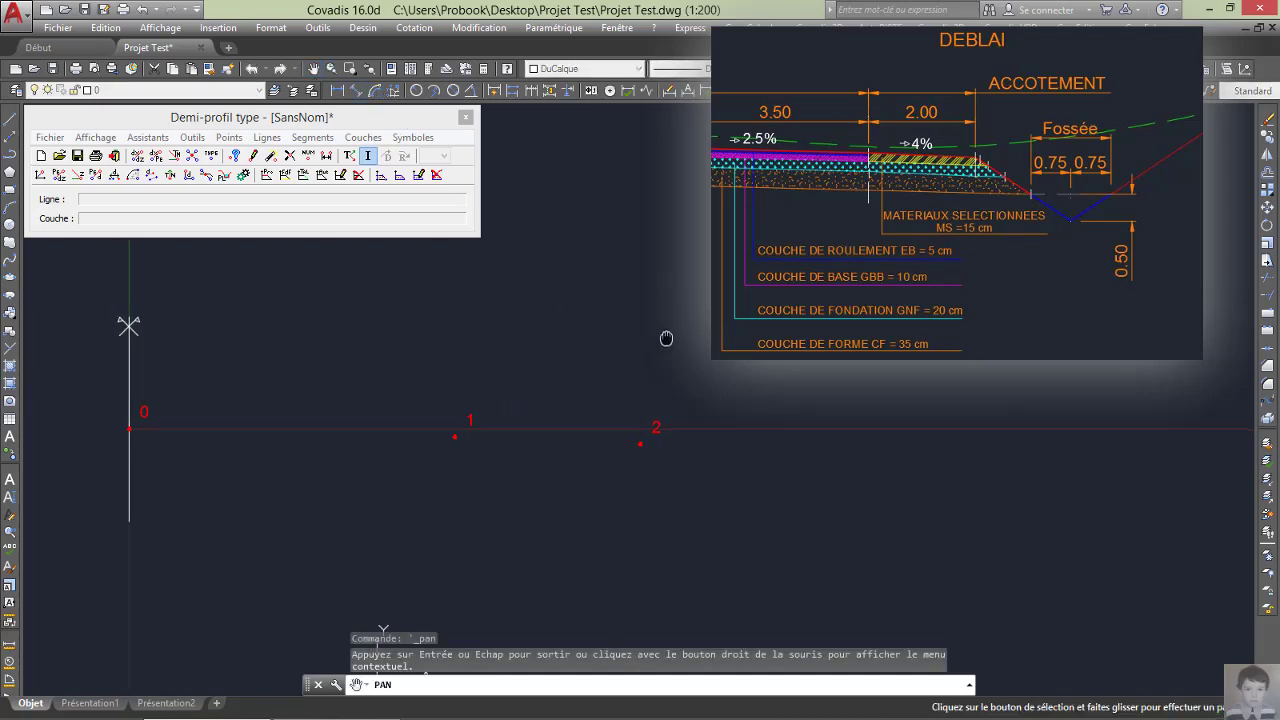
right_click(652, 331)
click(690, 340)
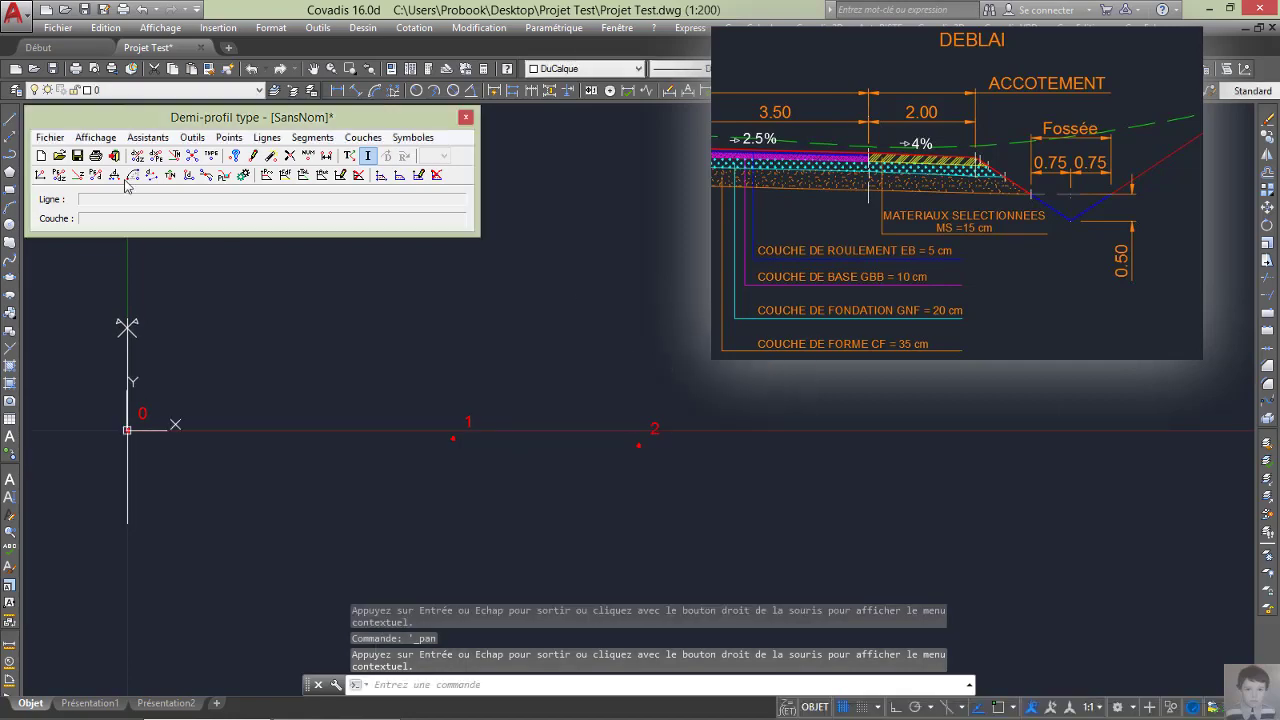
click(229, 137)
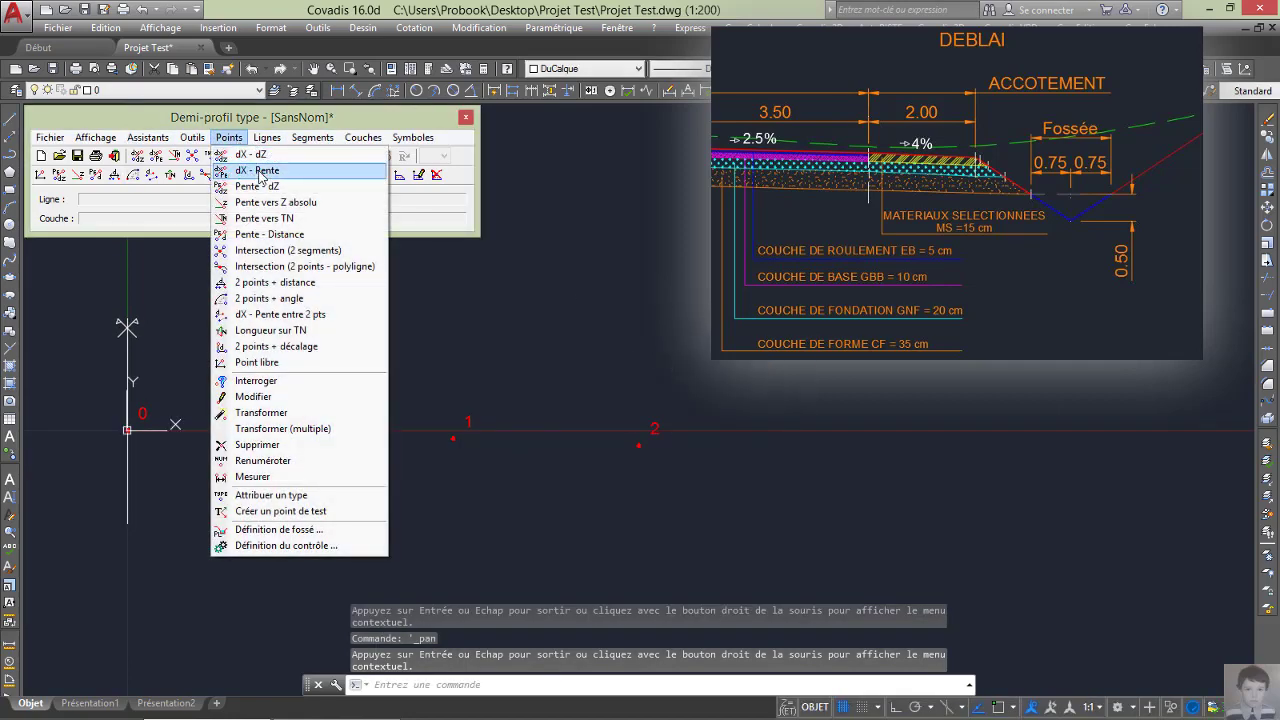
click(251, 155)
click(127, 431)
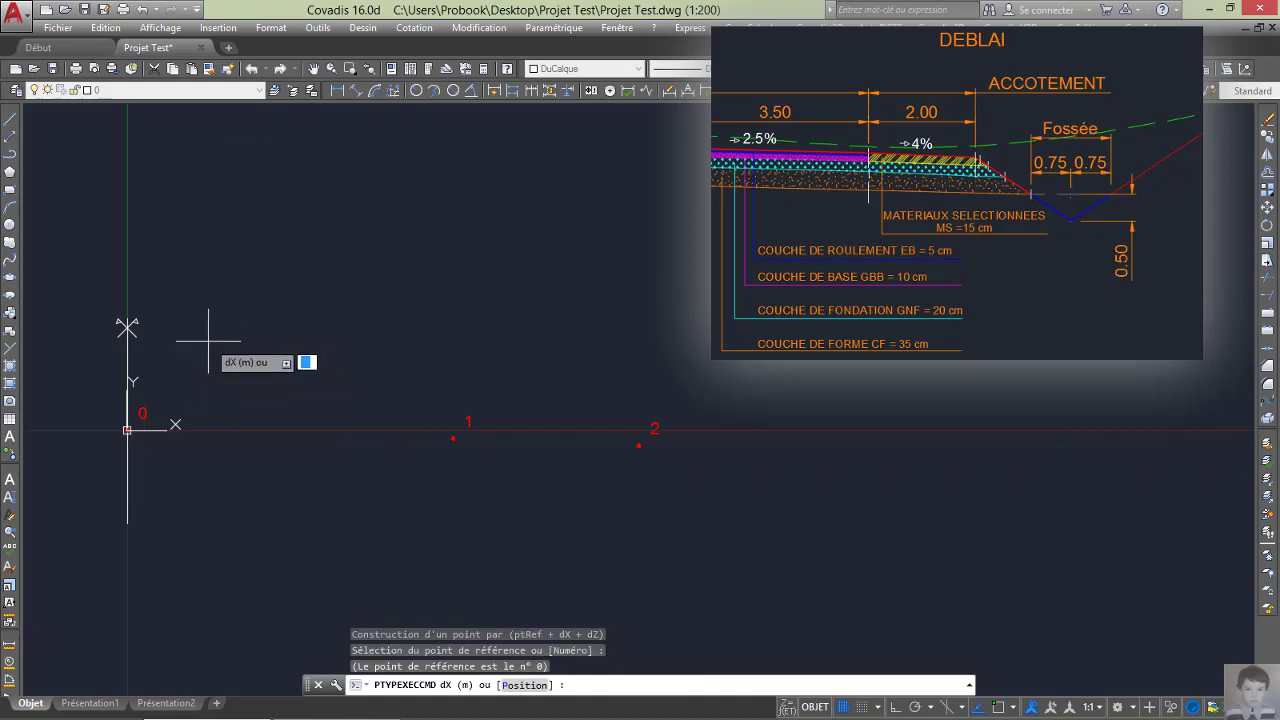
text(0)
key(Return)
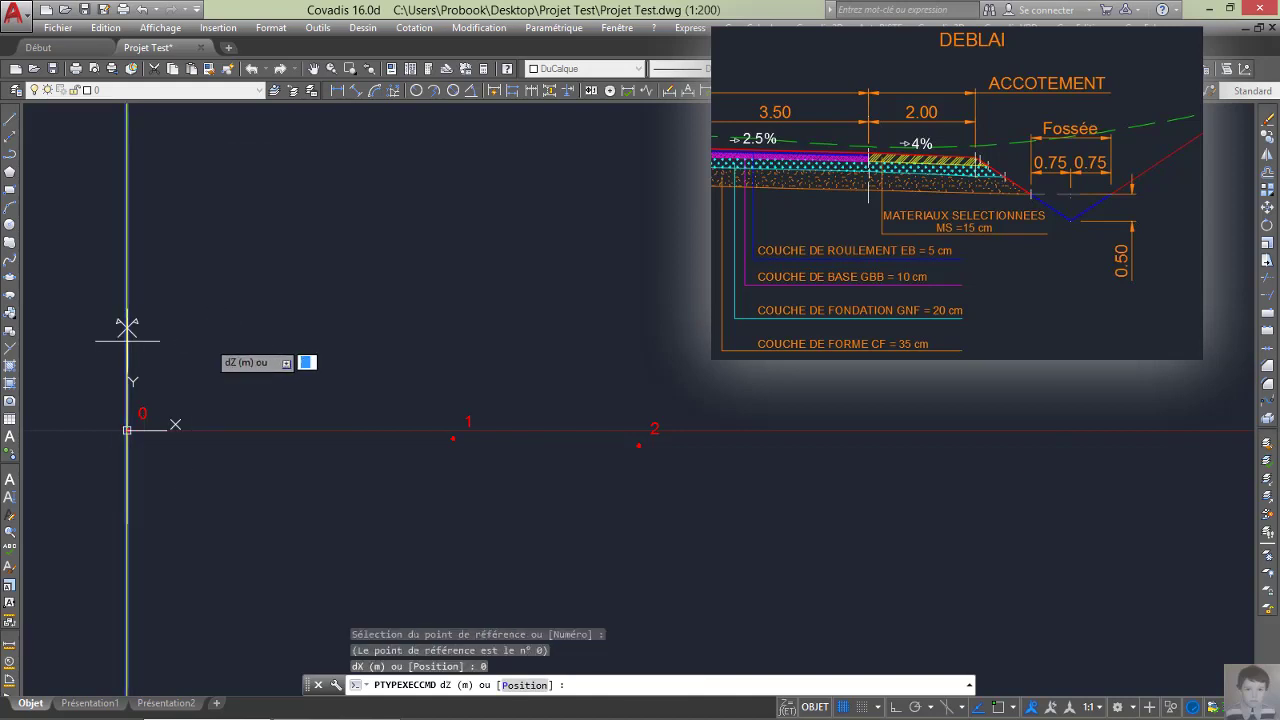
text(-0.05)
key(Return)
Step: Add the underside point of the base course on the axis, from point 3, with dX 0 and dZ -0.1 m
text(0)
key(Return)
text(-)
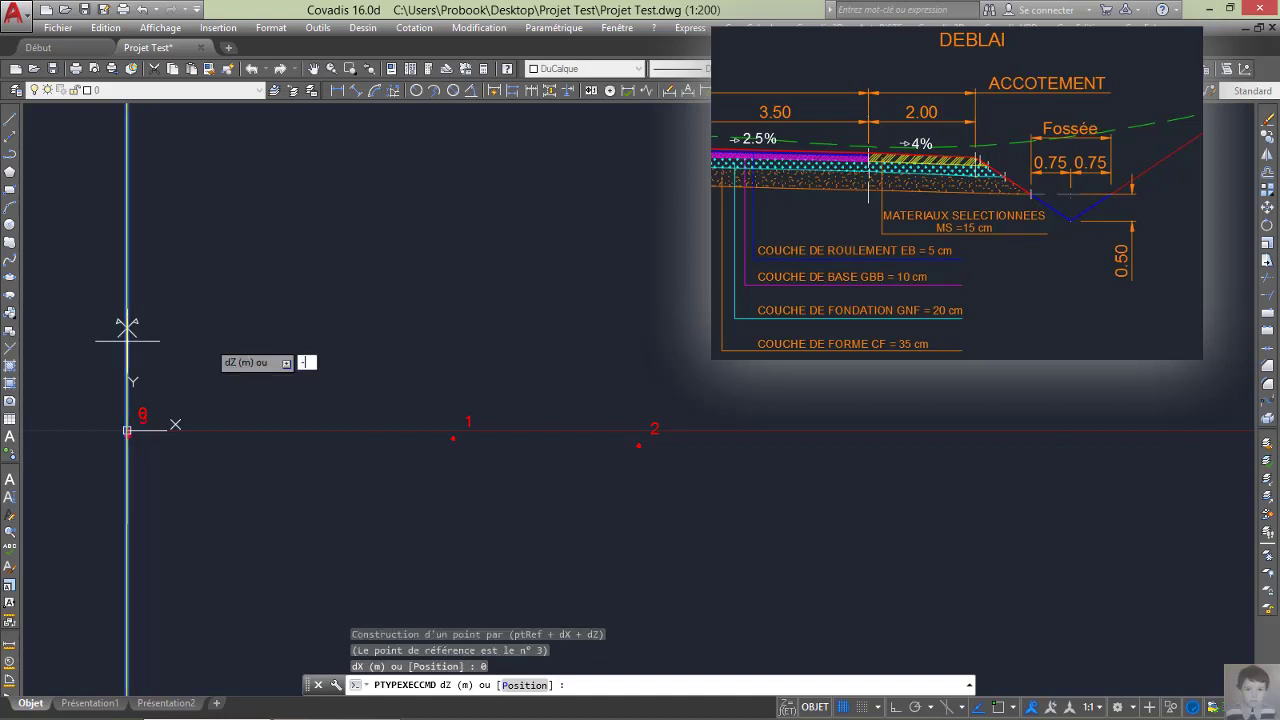
text(0.1)
key(Return)
Step: Add the underside point of the foundation course on the axis, from point 4, with dX 0 and dZ -0.2 m
text(0)
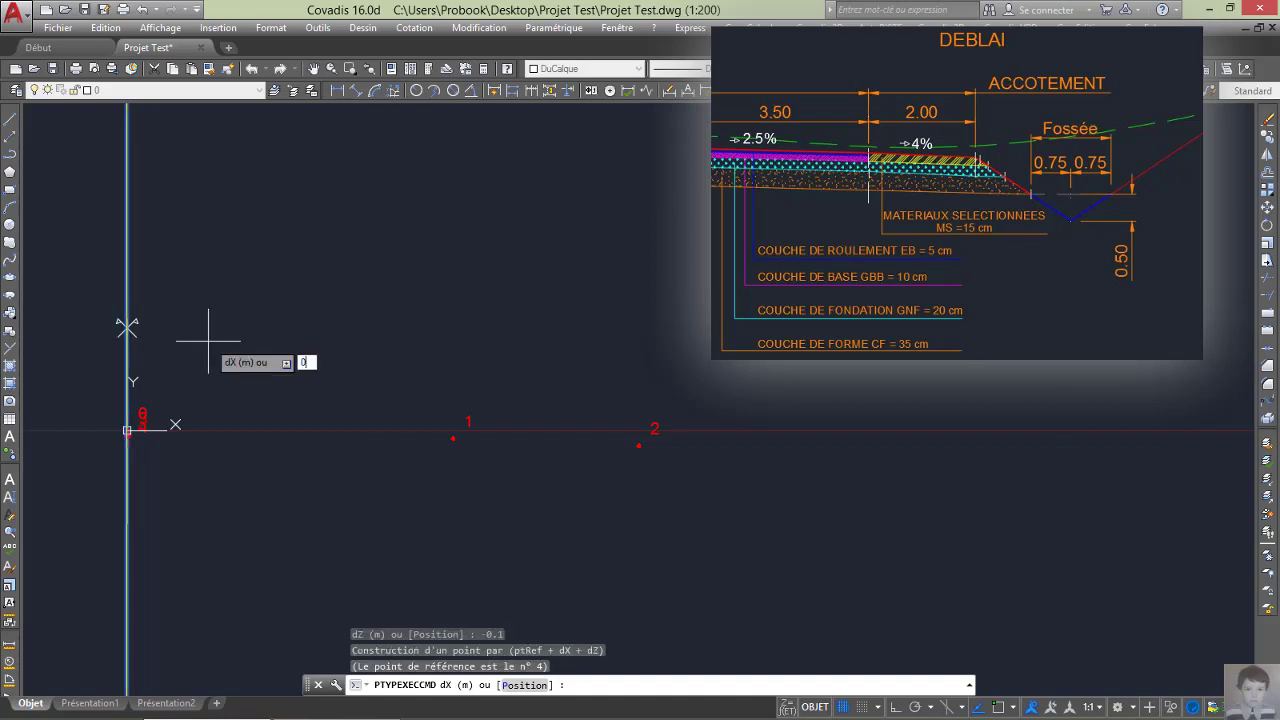
key(Return)
text(-0.2)
key(Return)
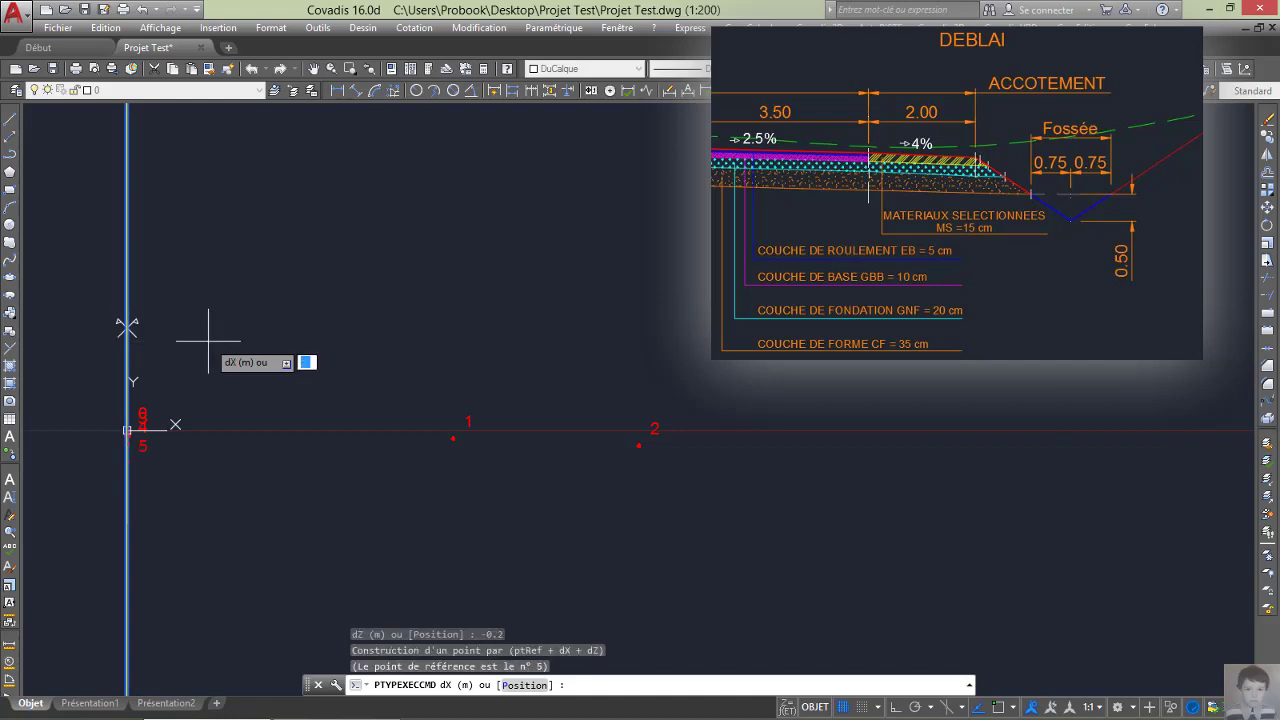
Step: Add the underside point of the capping layer (couche de forme) on the axis, from point 5, with dX 0 and dZ -0.35 m
text(0)
key(Return)
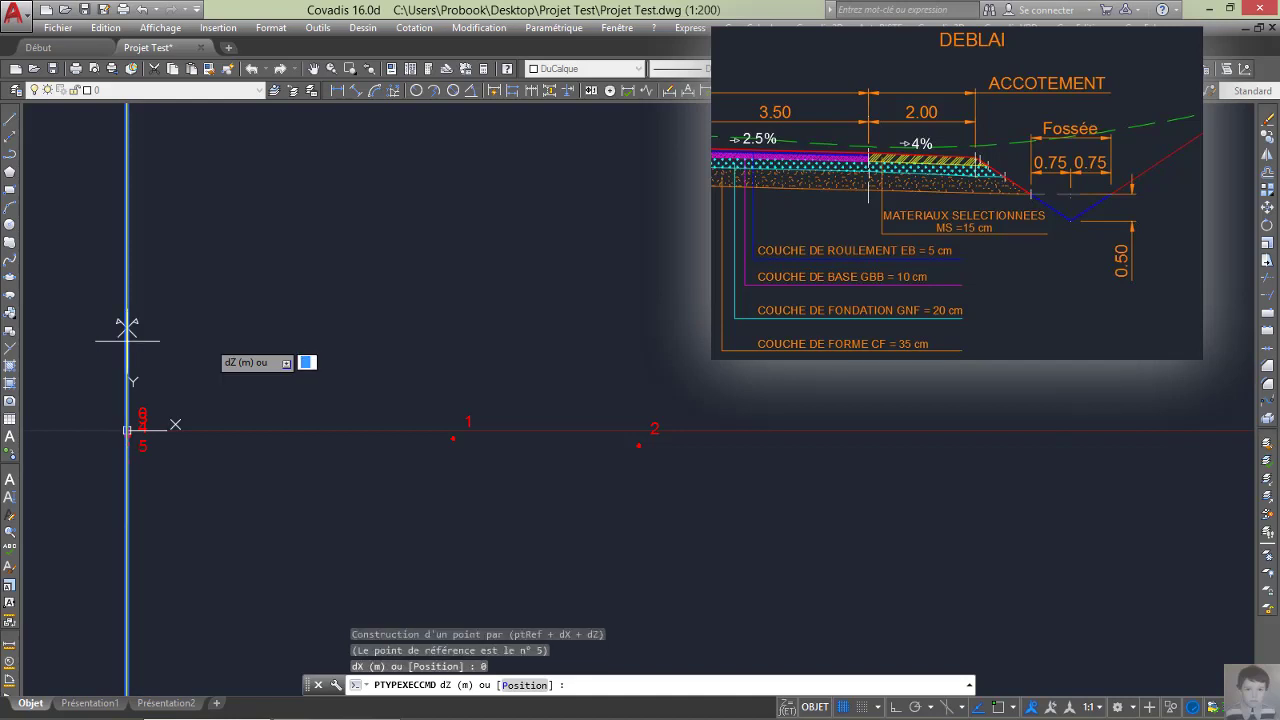
text(-0.35)
key(Return)
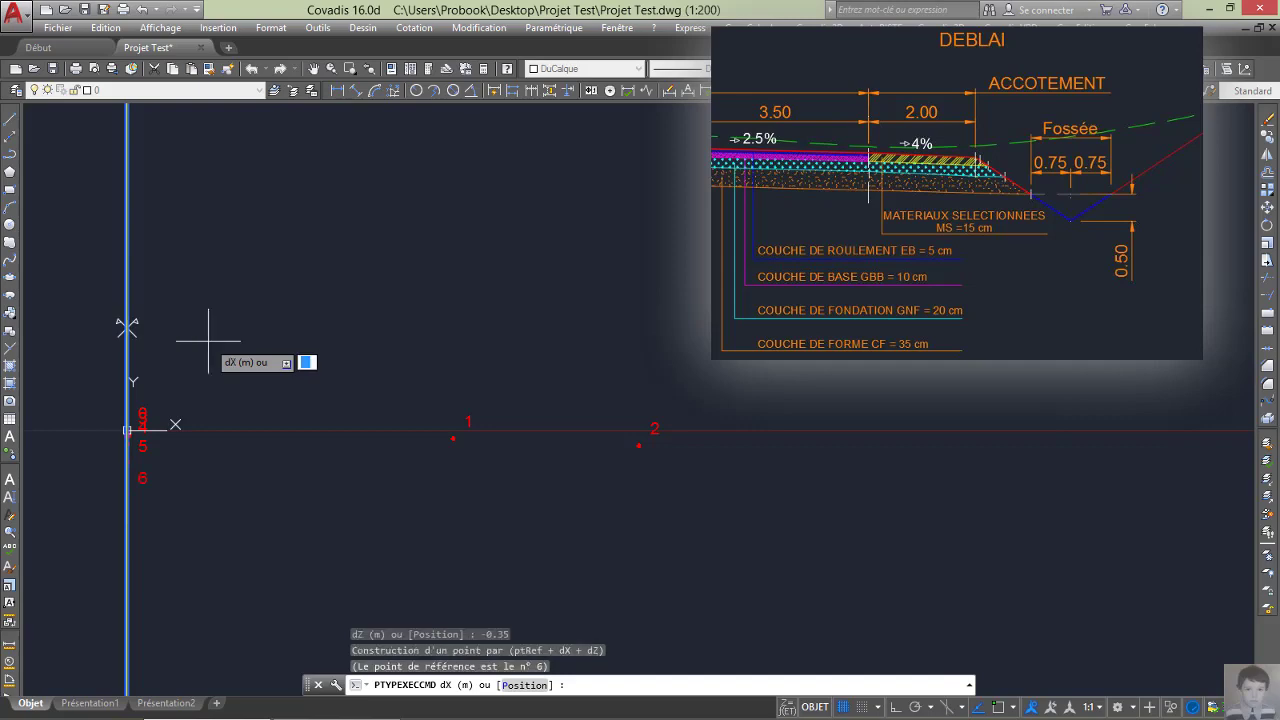
Step: Add the wearing course underside point at the carriageway edge, from point 1 by dX and dZ, with dX 0 and dZ -0.05 m
key(Return)
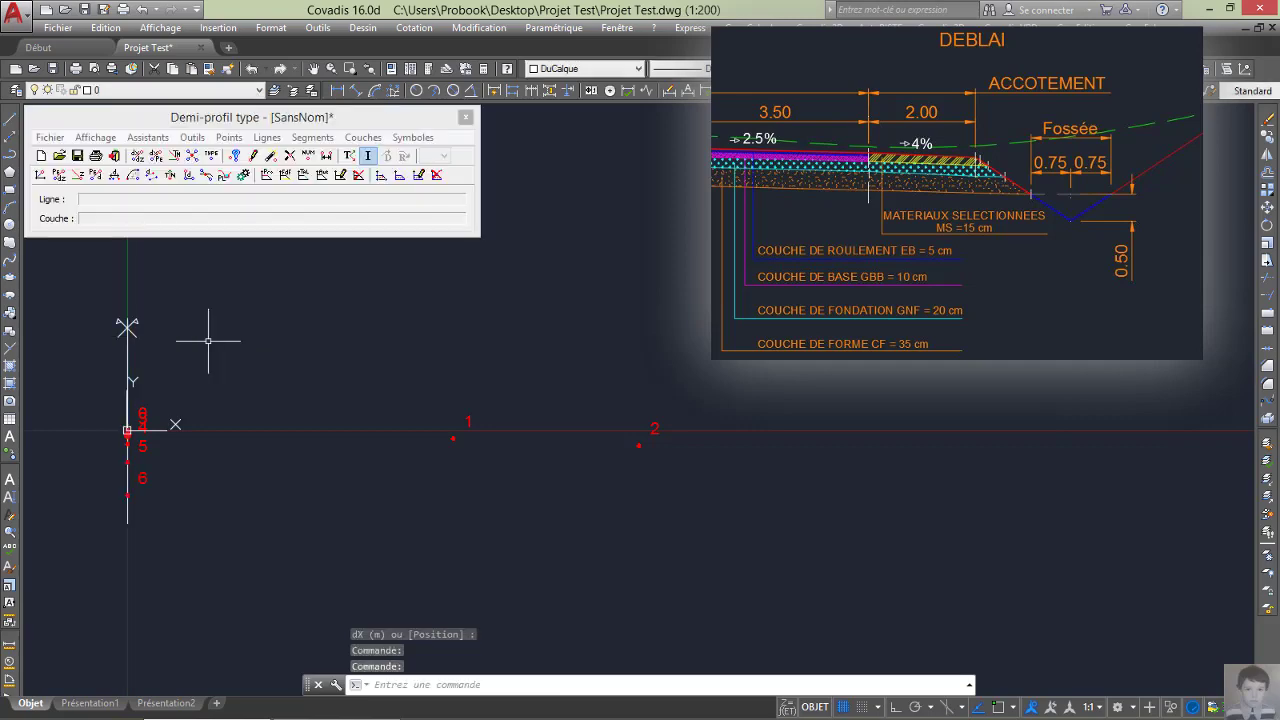
click(229, 137)
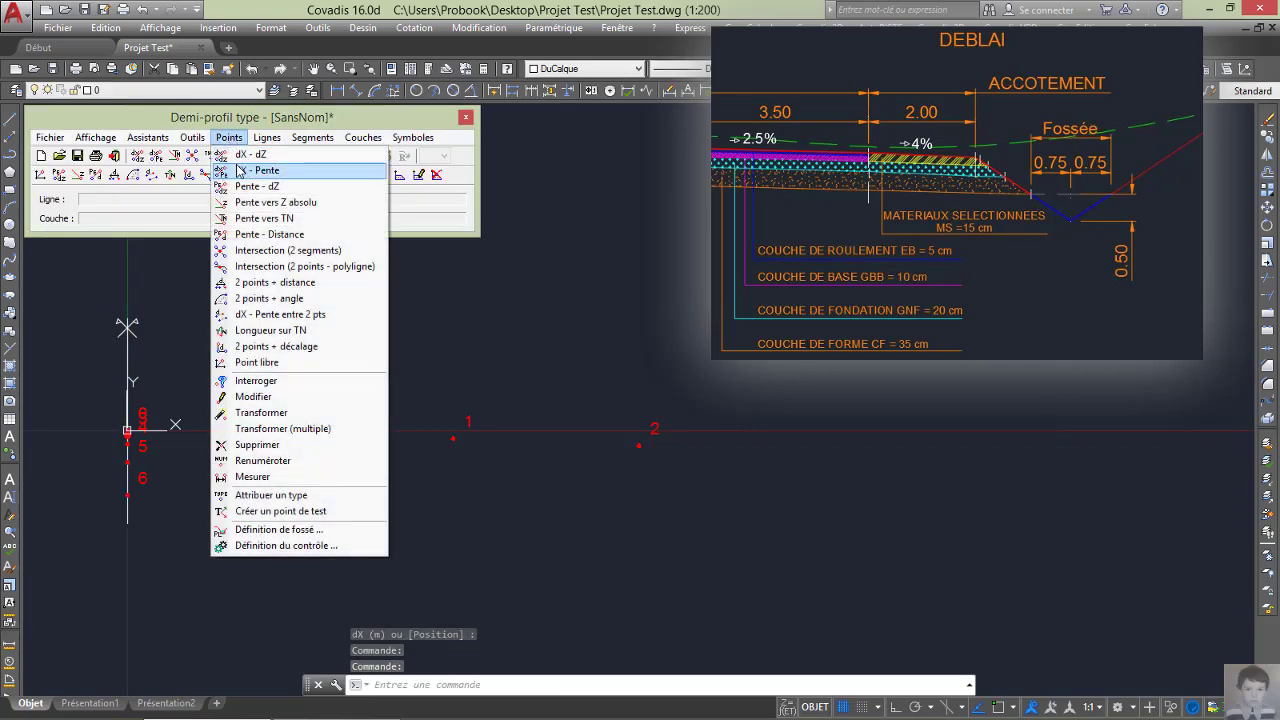
click(246, 155)
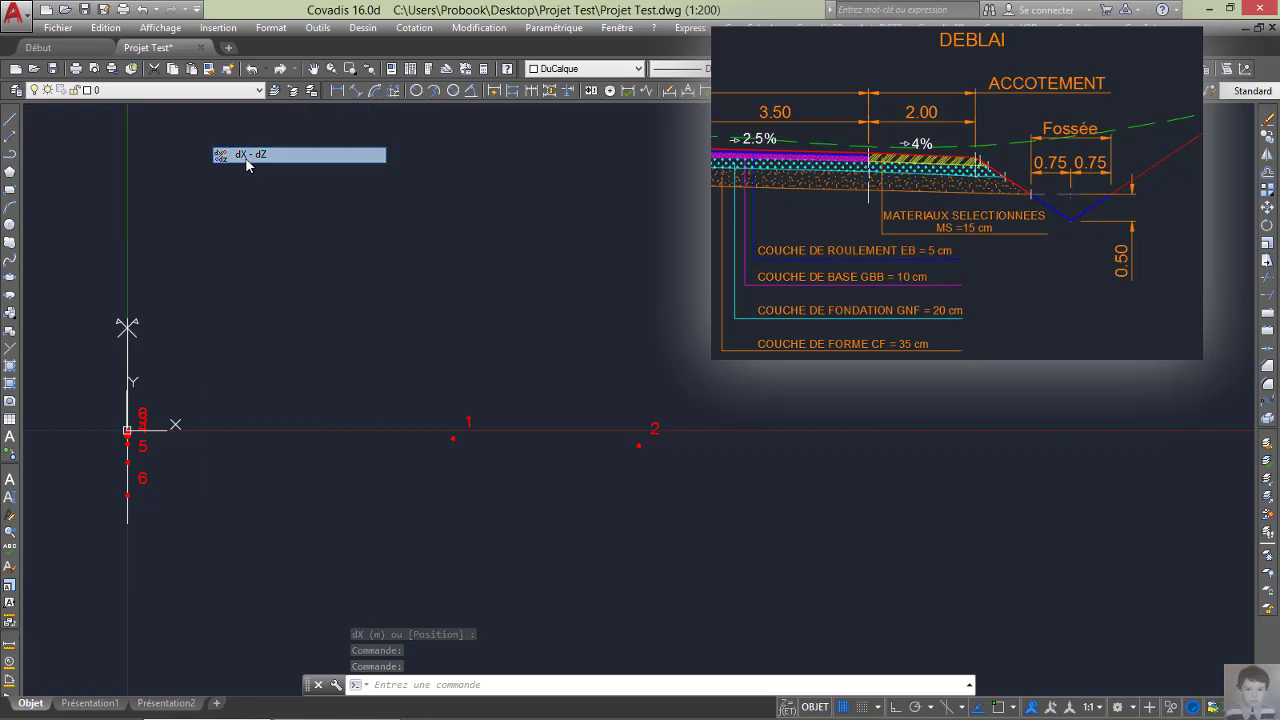
click(455, 441)
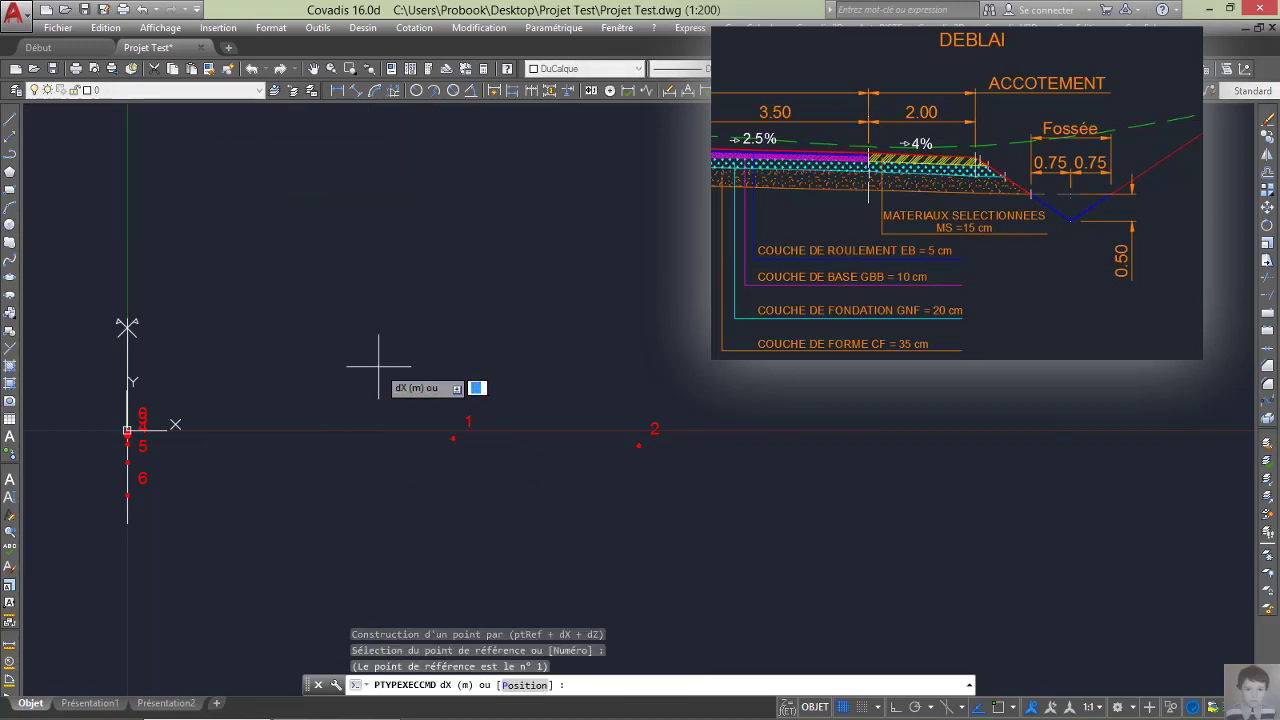
click(453, 366)
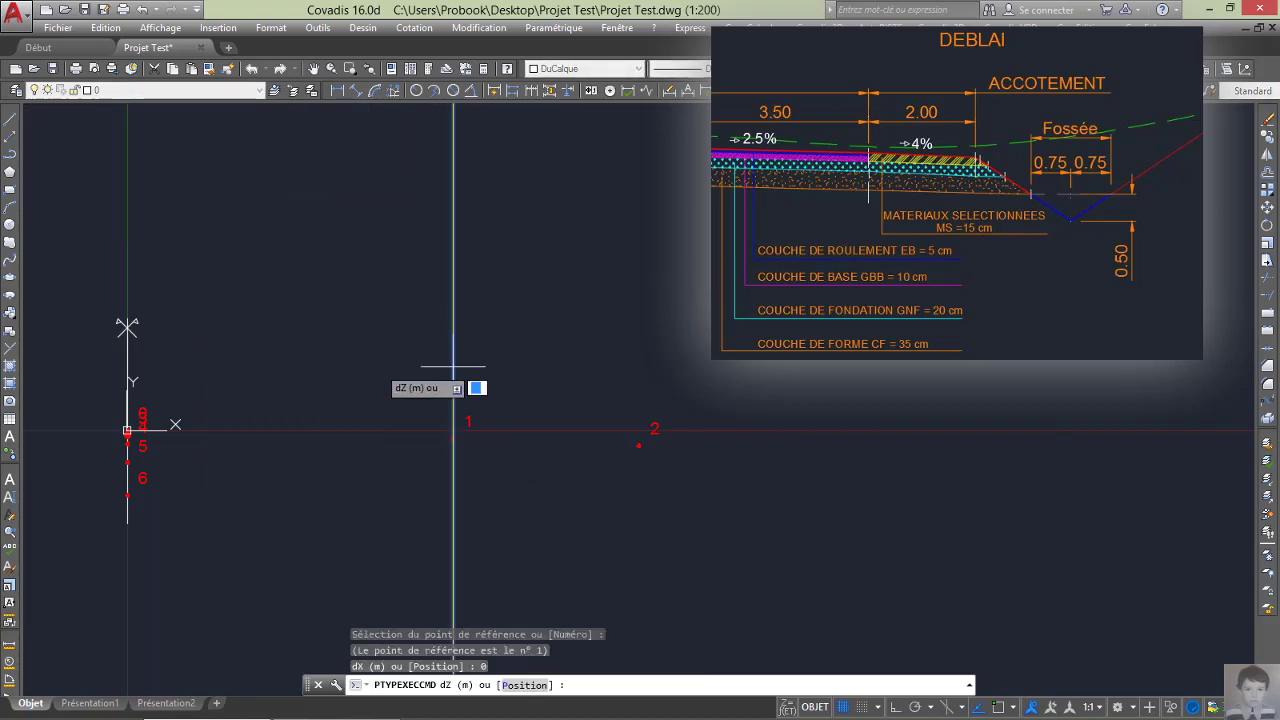
text(-0.05)
key(Return)
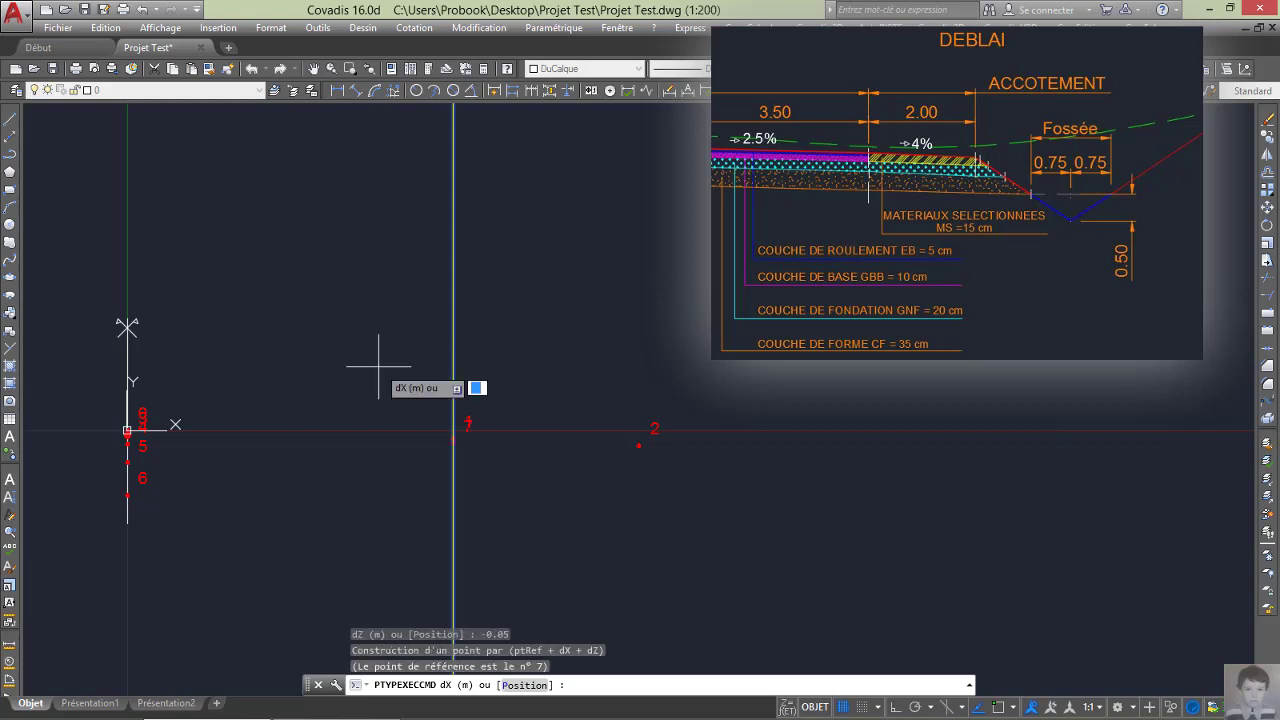
Step: Add the base course underside point at the carriageway edge, from point 7, with dX 0 and dZ -0.1 m
click(453, 366)
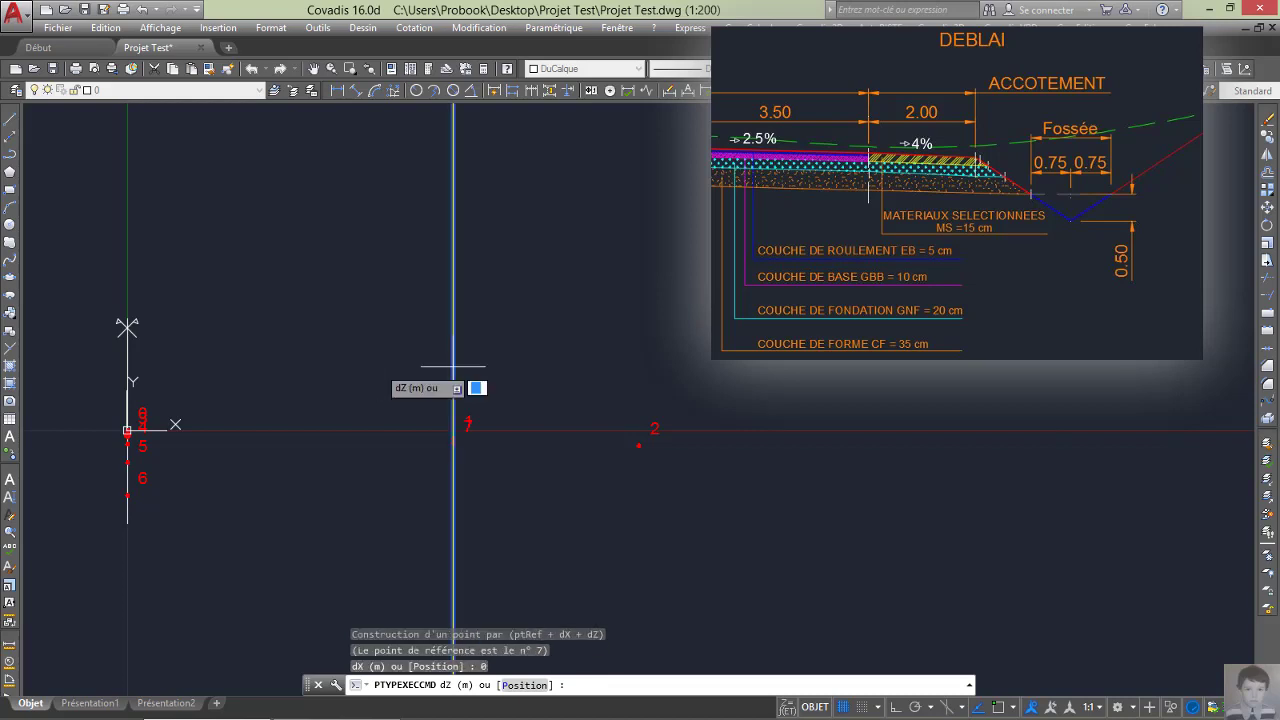
text(-0.1)
key(Return)
Step: Add the foundation course underside point at the carriageway edge, from point 8, with dX 0 and dZ -0.2 m
click(453, 366)
text(-)
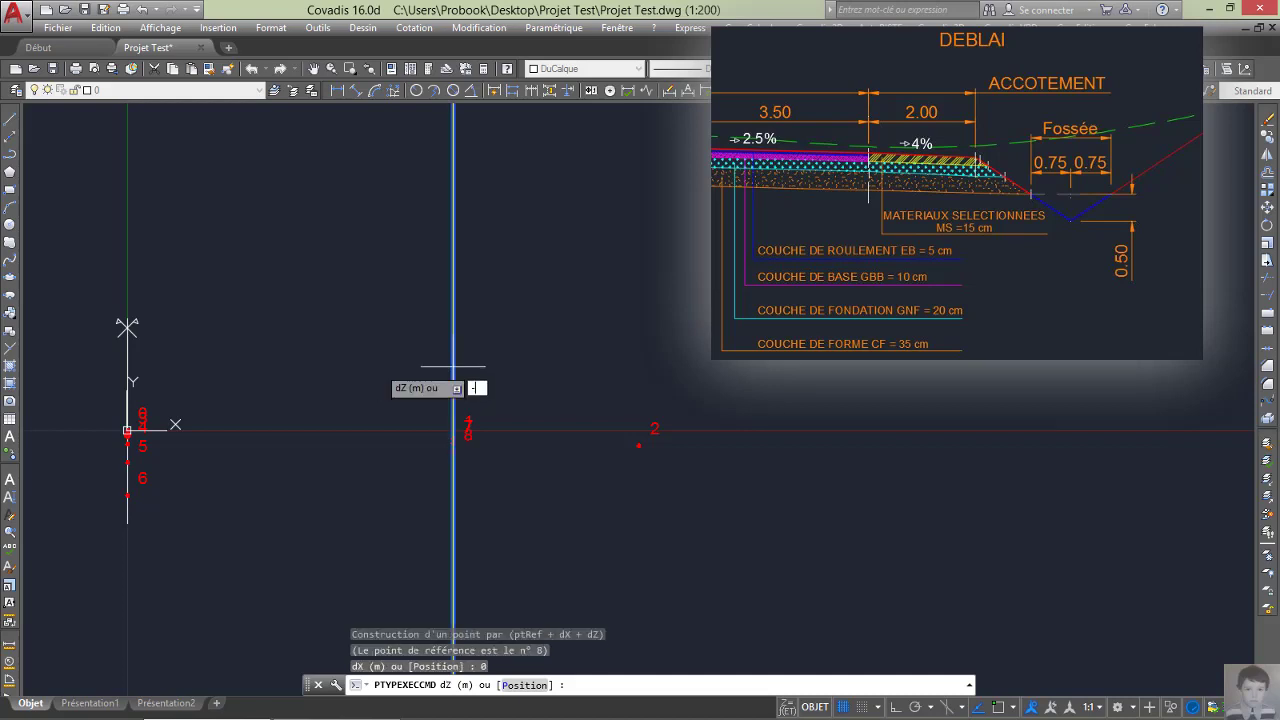
text(0.2)
key(Return)
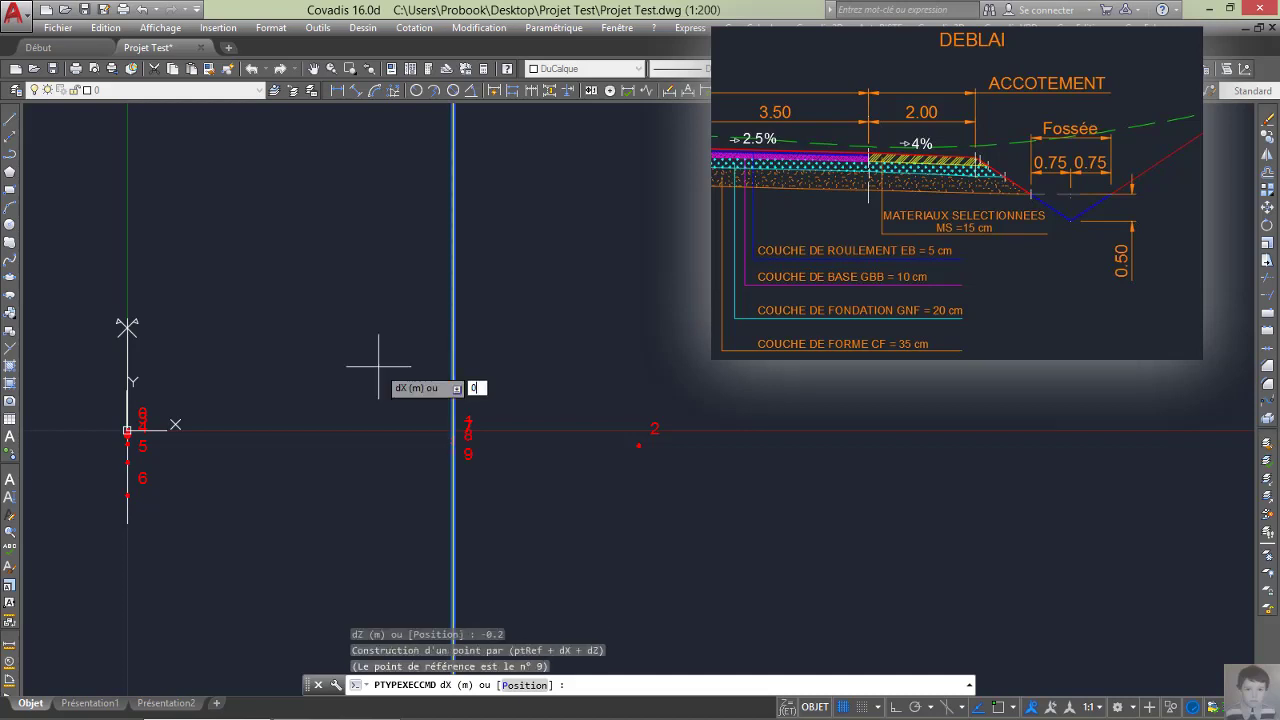
Step: Add the capping layer (couche de forme) underside point at the carriageway edge, from point 9, with dX 0 and dZ -0.35 m
click(453, 366)
text(-)
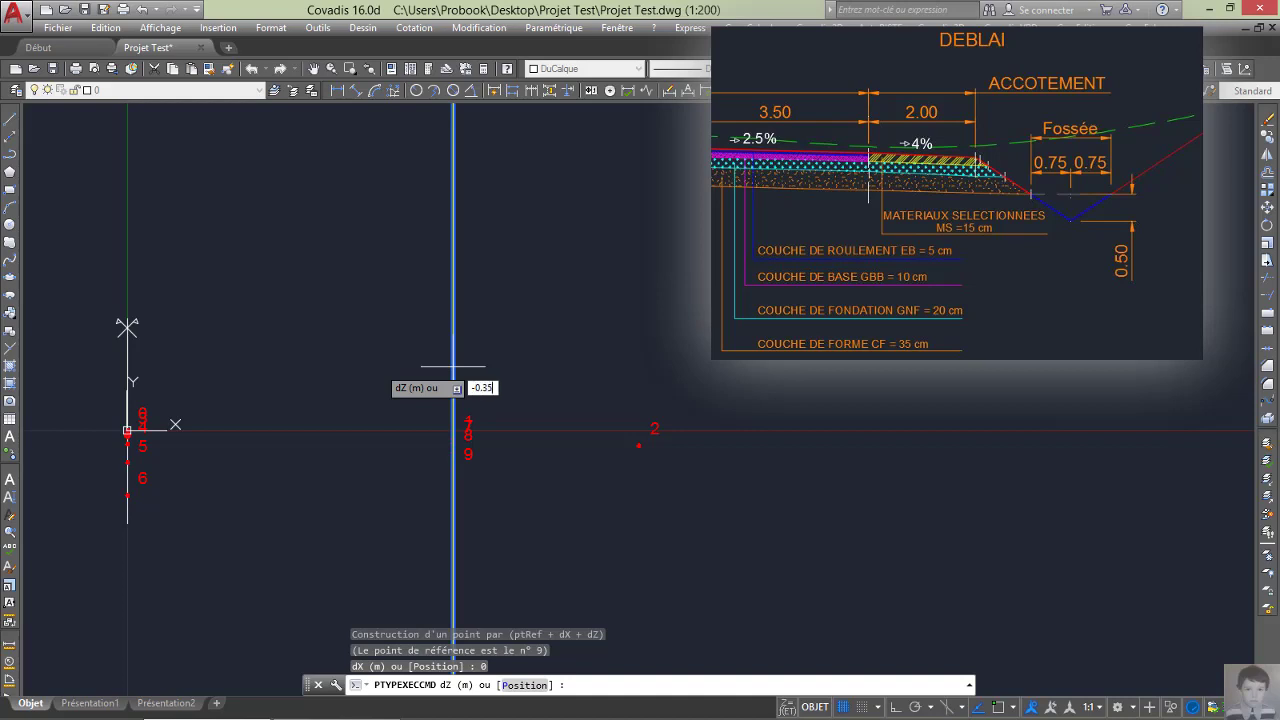
text(0.35)
key(Return)
key(Return)
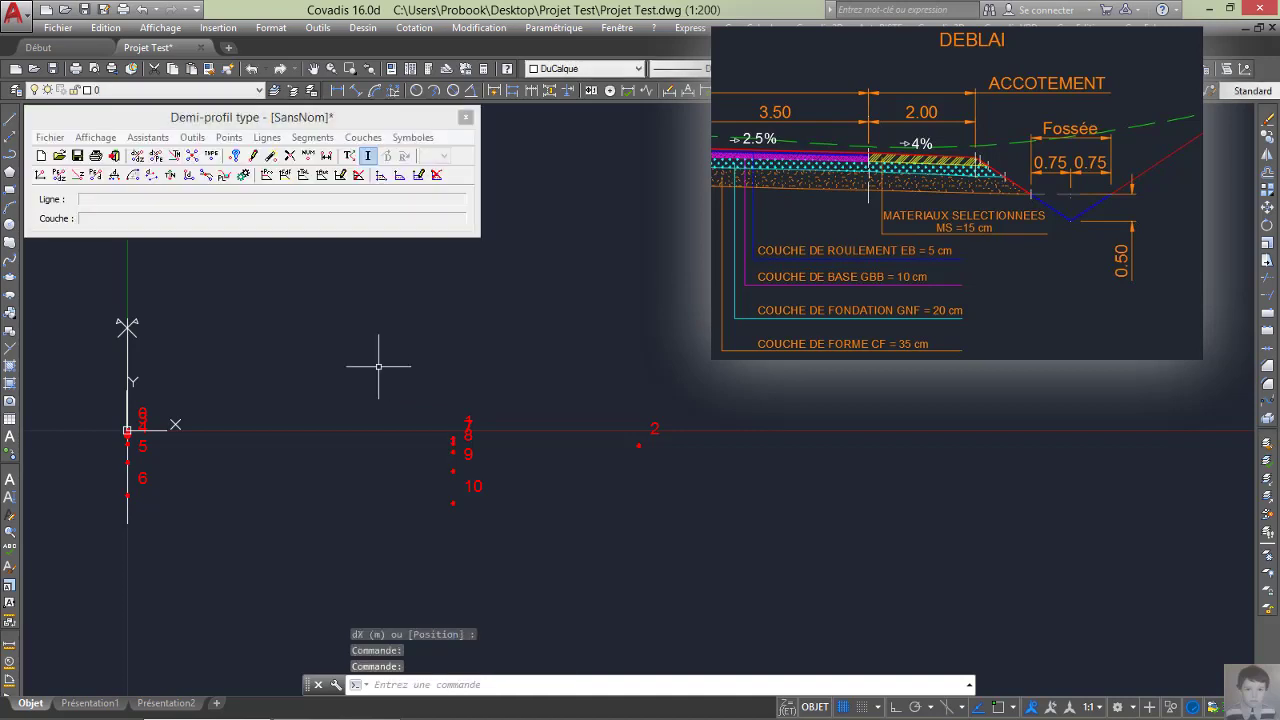
Step: Construct a shoulder point from carriageway edge point 1 by dX and slope, with dX 1 m and slope -4%
click(229, 137)
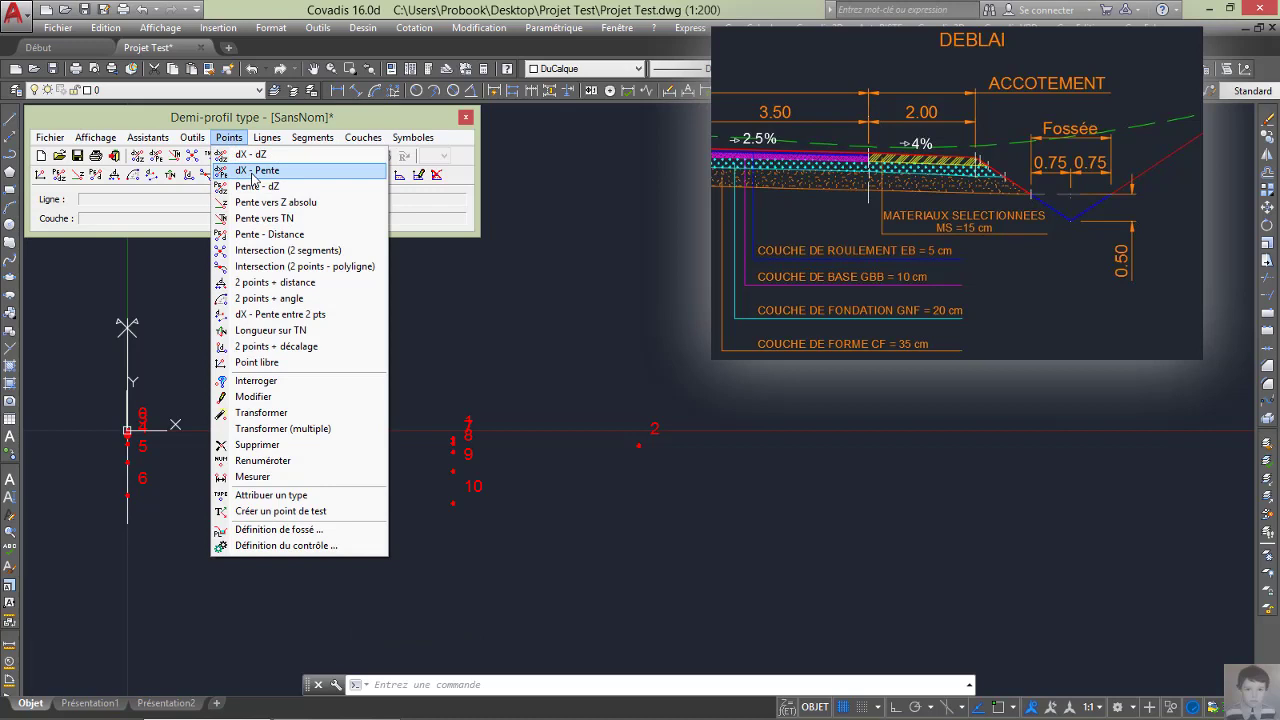
click(255, 171)
click(455, 436)
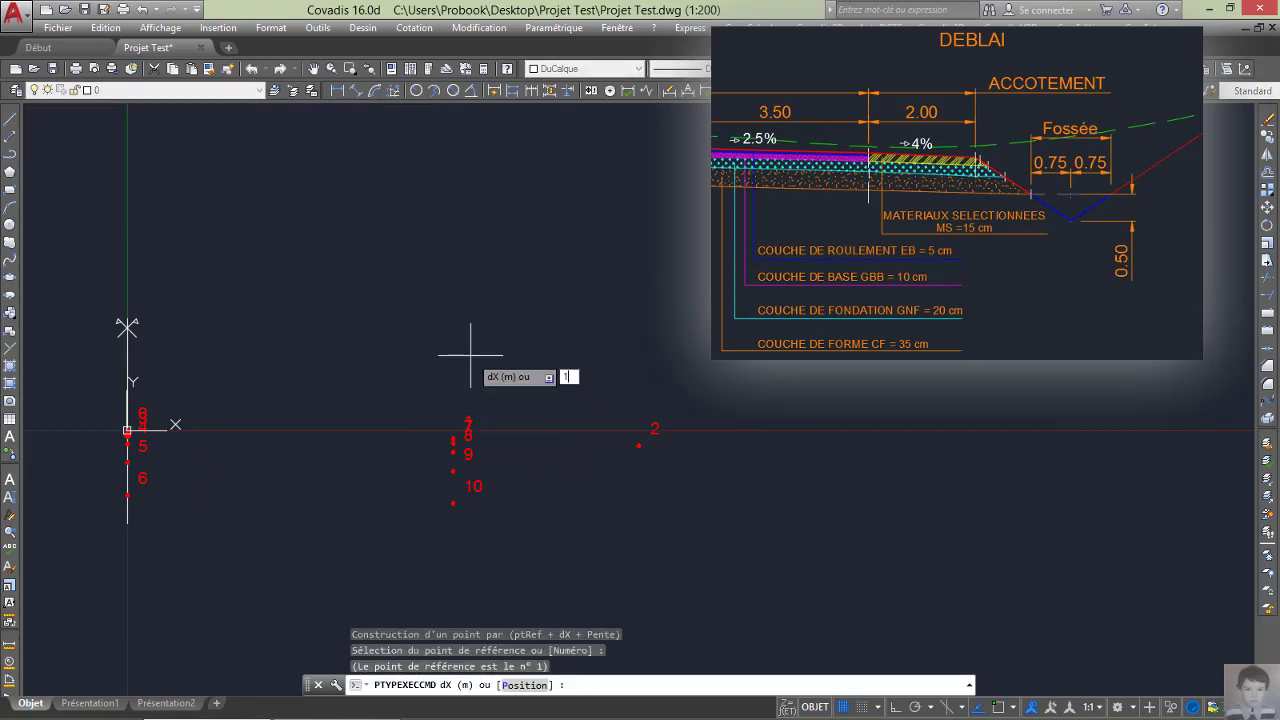
text(1)
key(Return)
text(-4)
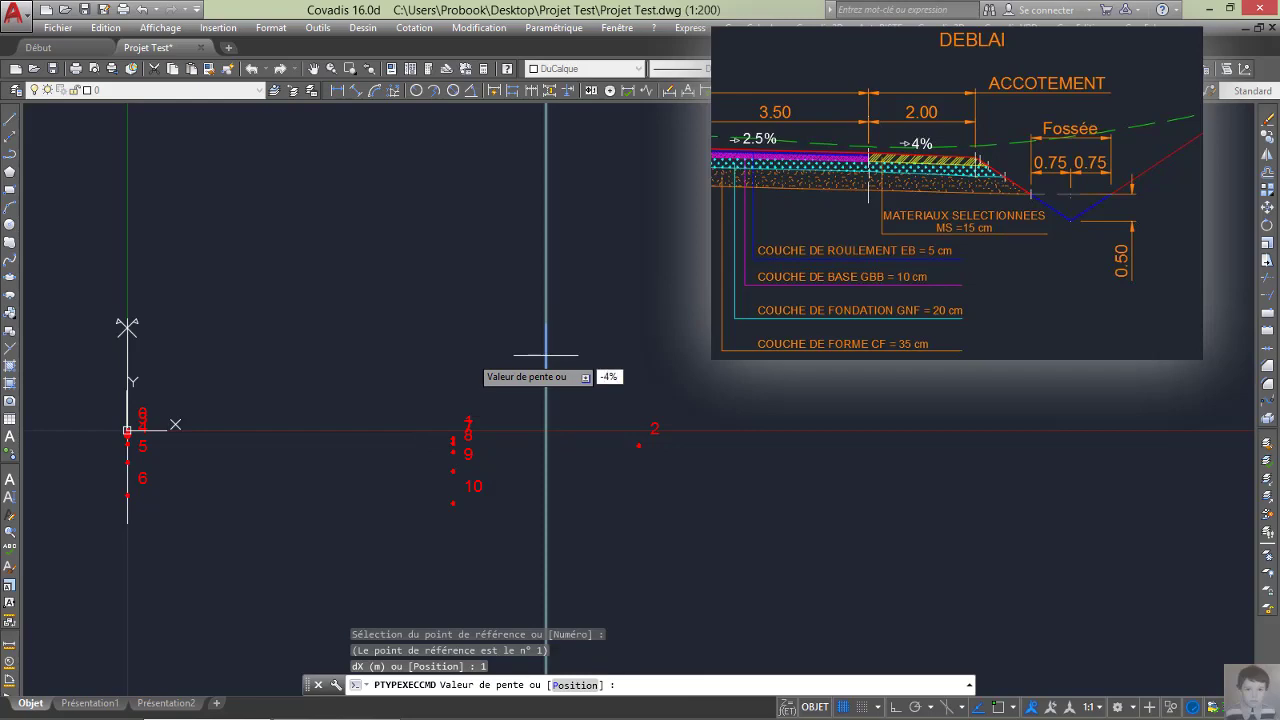
key(Return)
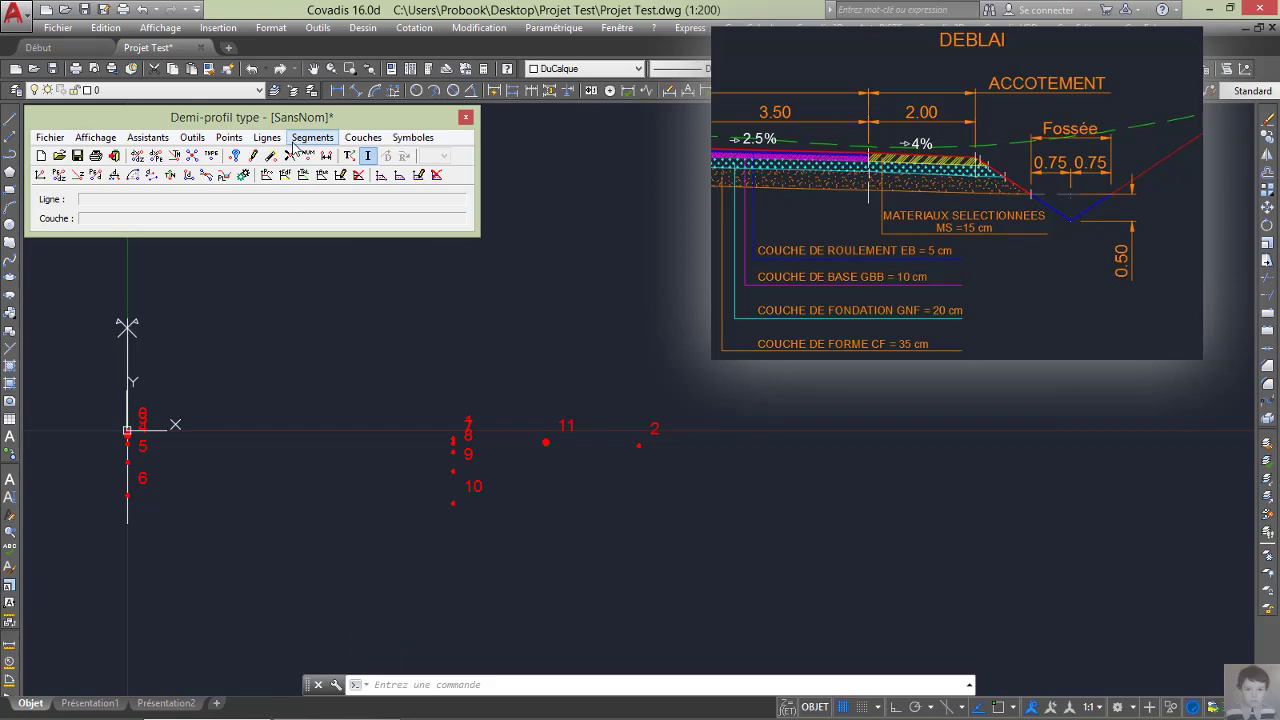
Step: Construct the first layer underside point below shoulder point 11 by dX and dZ, with dX 0 and dZ -0.05 m
click(229, 138)
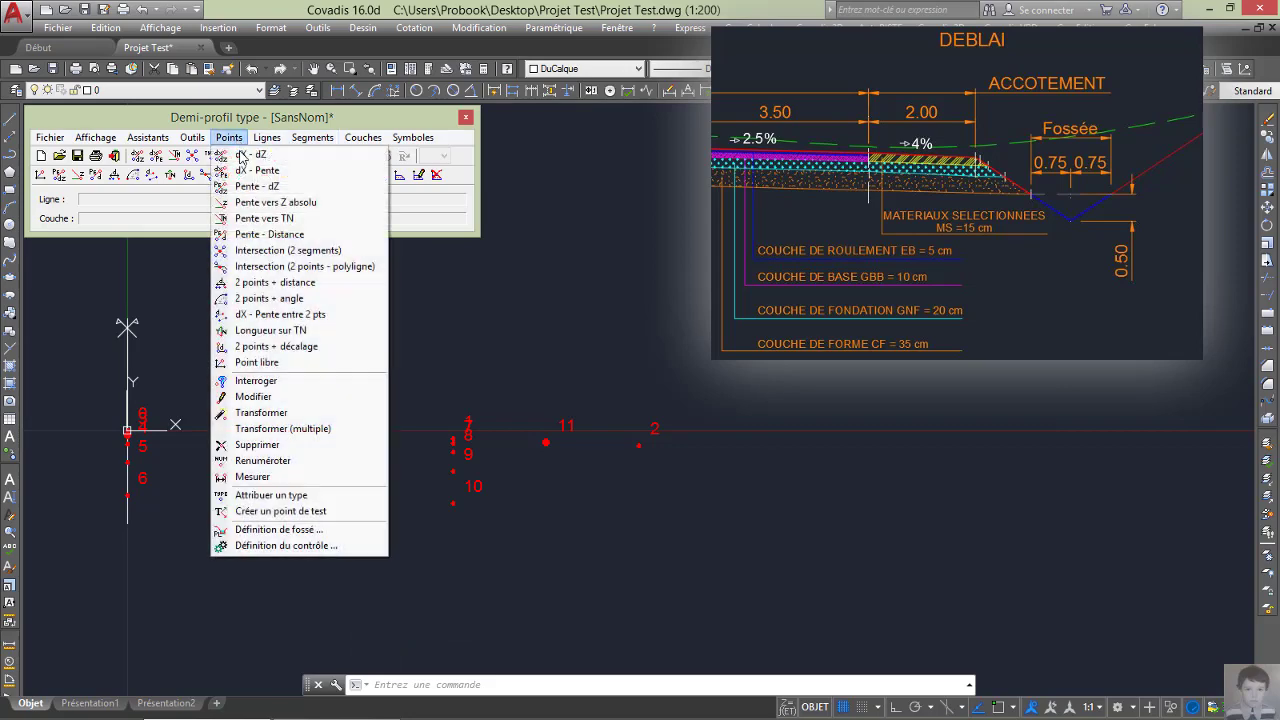
click(245, 155)
click(547, 441)
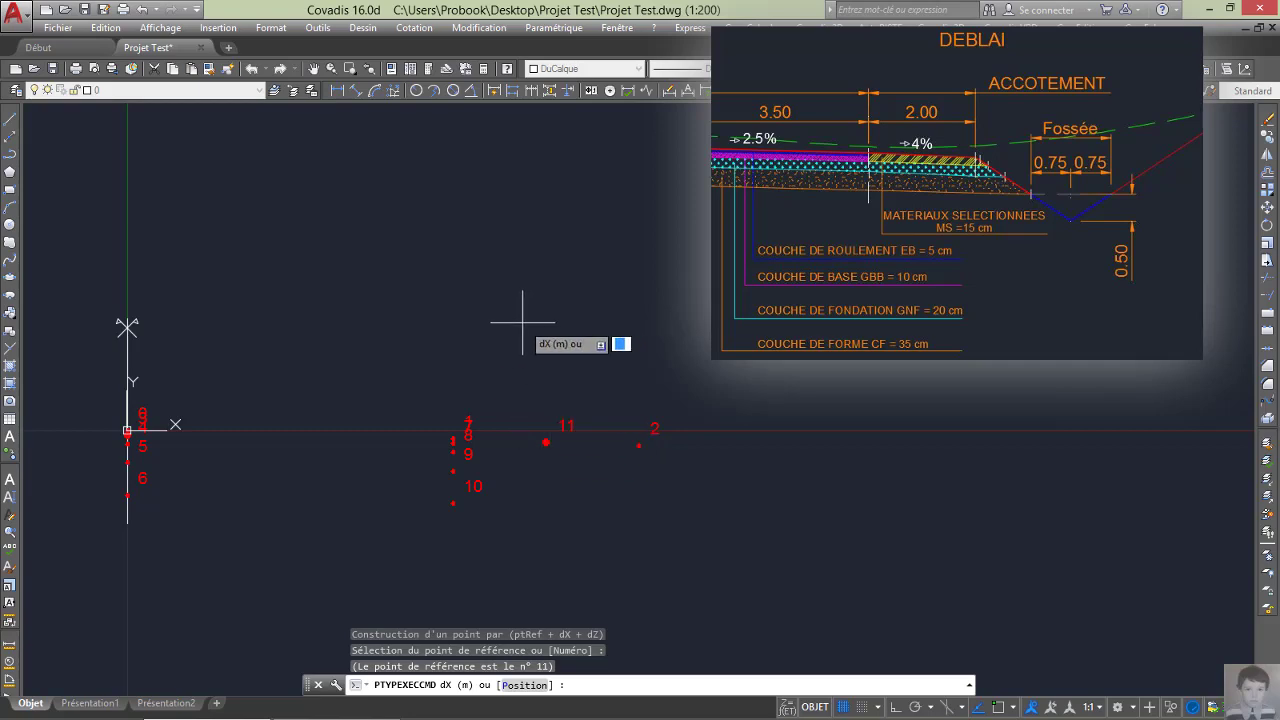
text(0)
key(Return)
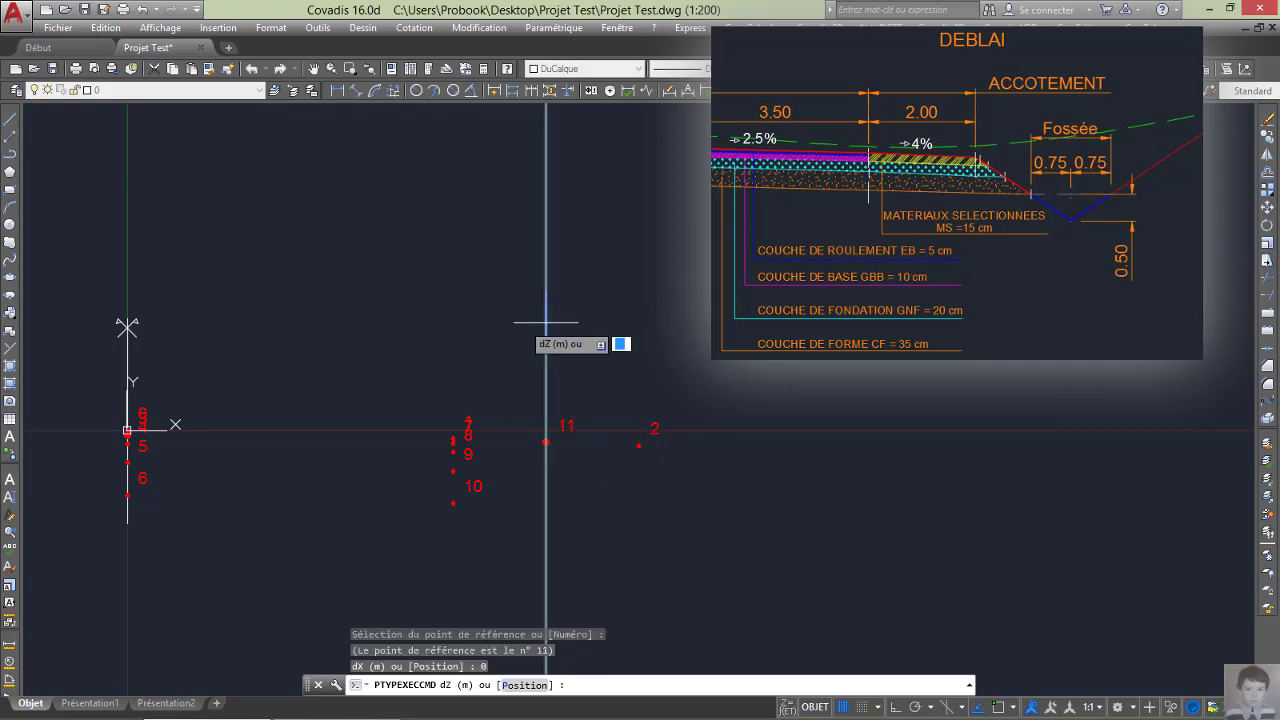
text(-0)
text(.05)
key(Return)
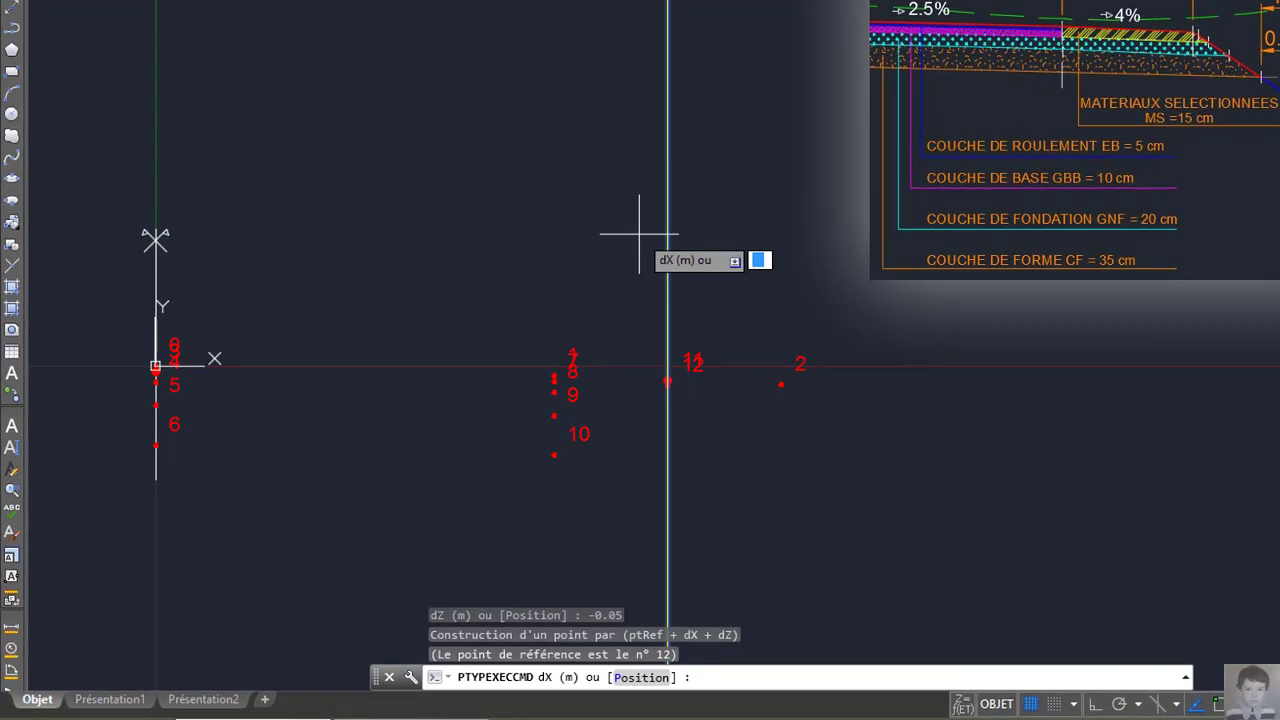
Step: Add the second layer underside point below the shoulder, from point 12, with dX 0 and dZ -0.1 m
text(0)
key(Return)
text(-)
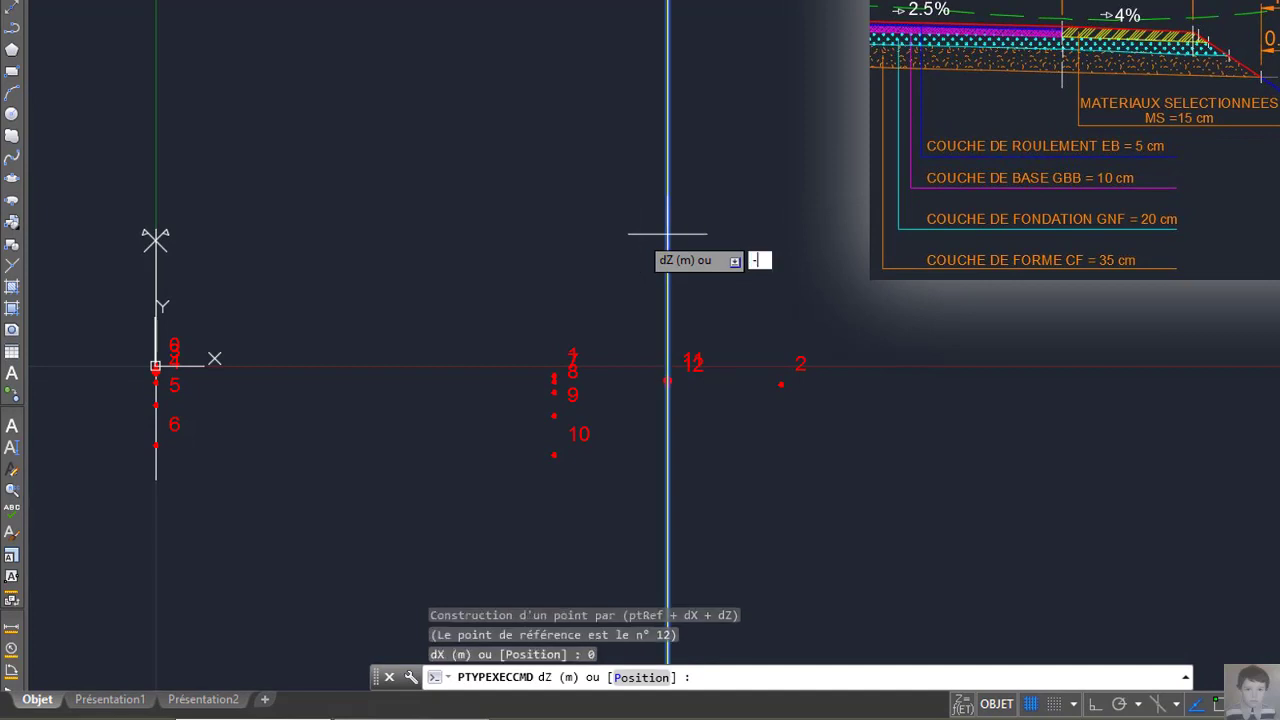
text(0.1)
key(Return)
Step: Add the foundation course underside point below the shoulder, from point 13, with dX 0 and dZ -0.2 m
text(0)
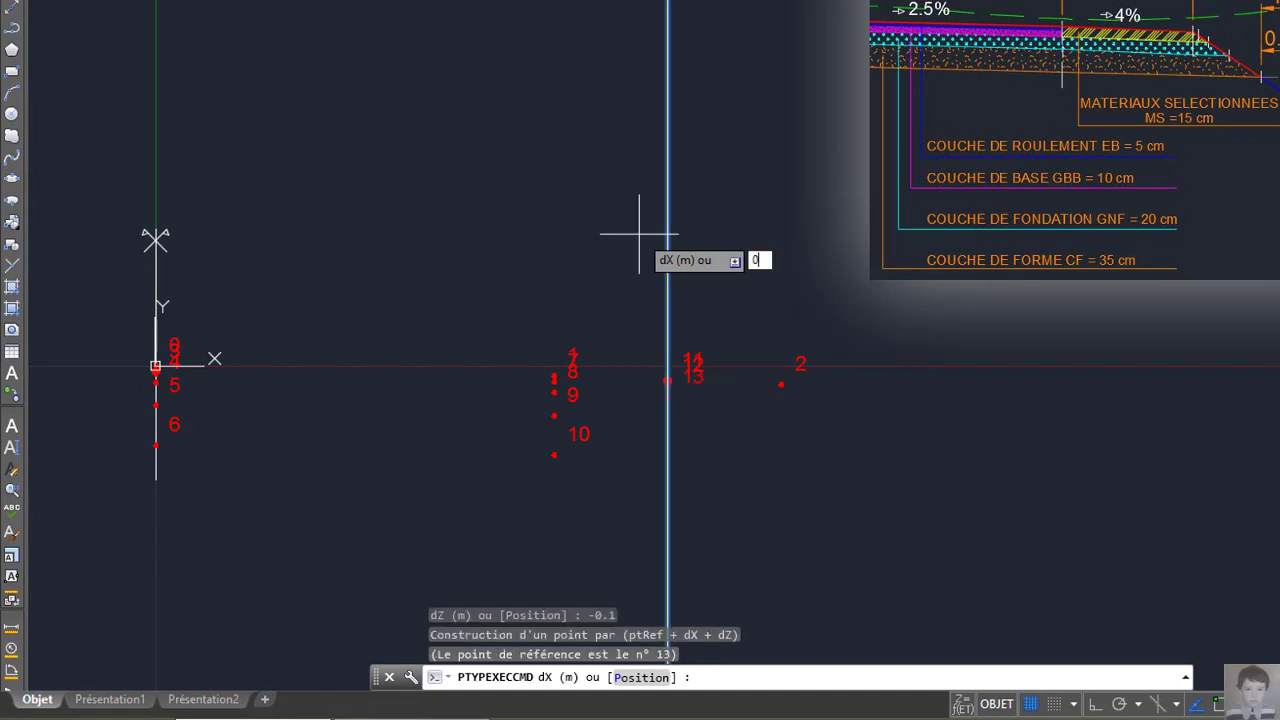
key(Return)
text(-0.)
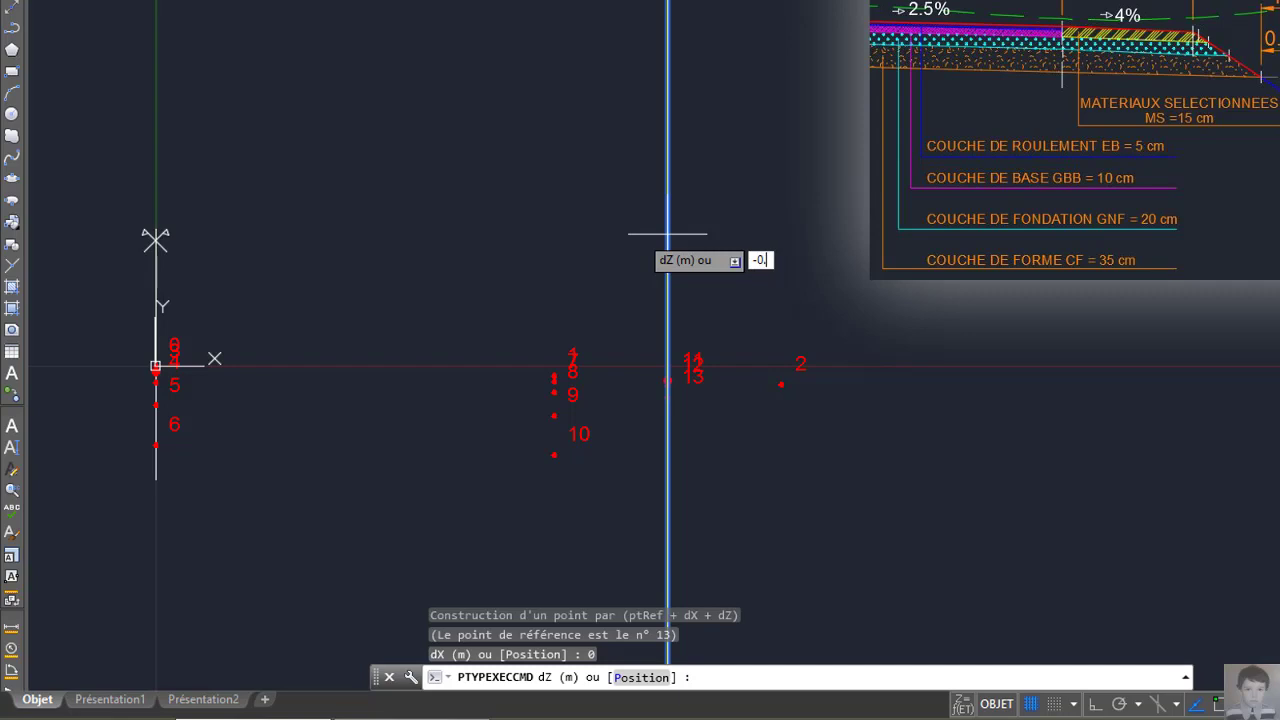
text(2)
key(Return)
Step: Add the capping layer underside point below the shoulder, from point 14, with dX 0 and dZ -0.35 m
text(0)
key(Return)
text(-0.35)
key(Return)
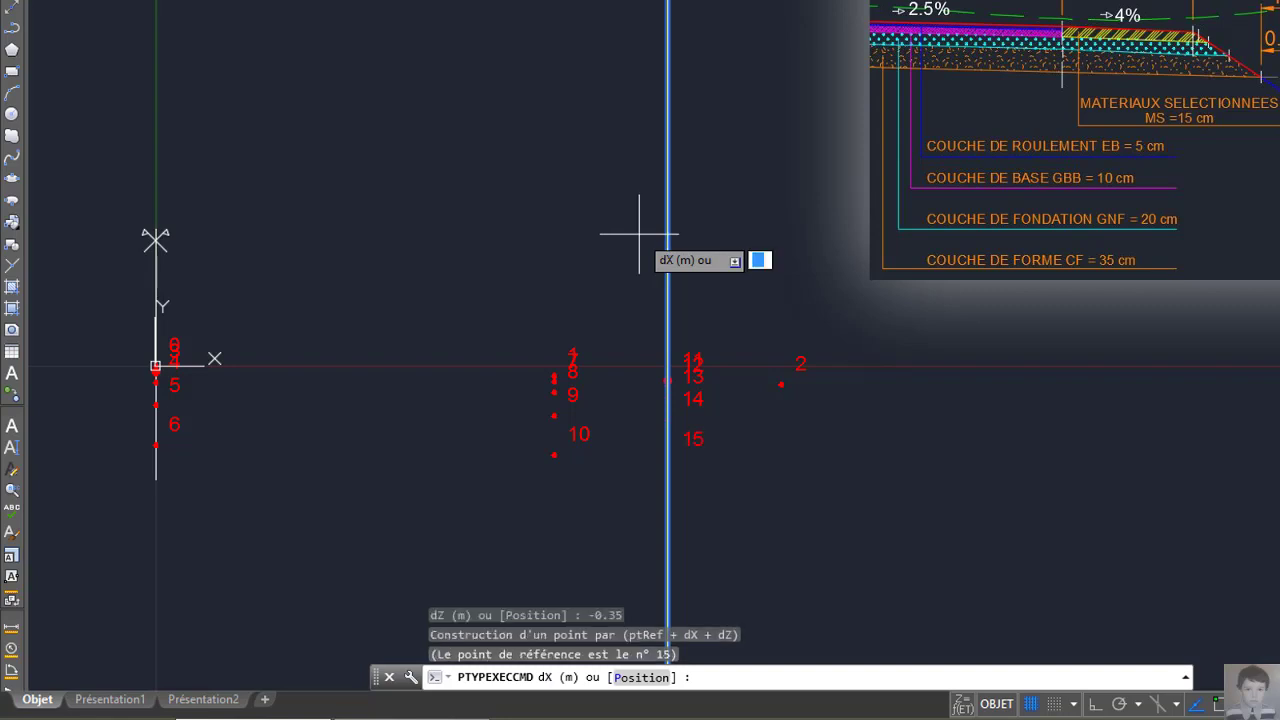
key(Return)
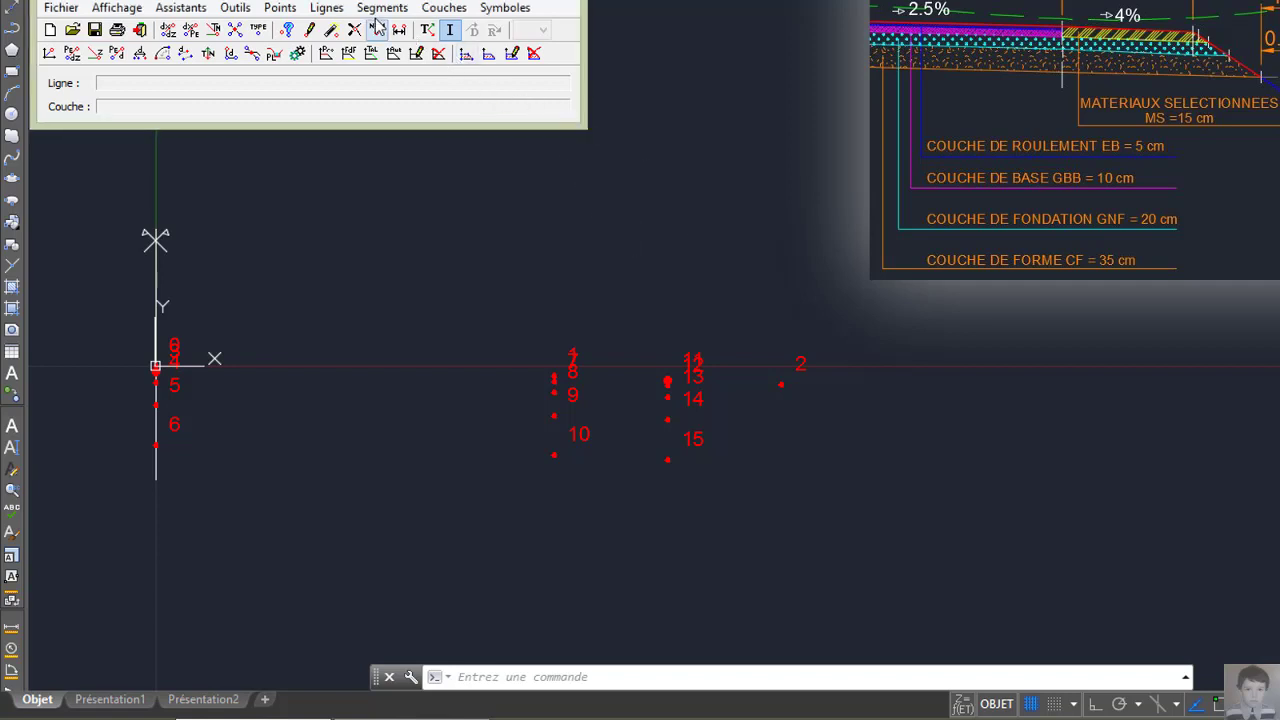
Step: Construct an auxiliary slope point from shoulder edge point 2 by dX and slope, with dX -1 m
click(279, 10)
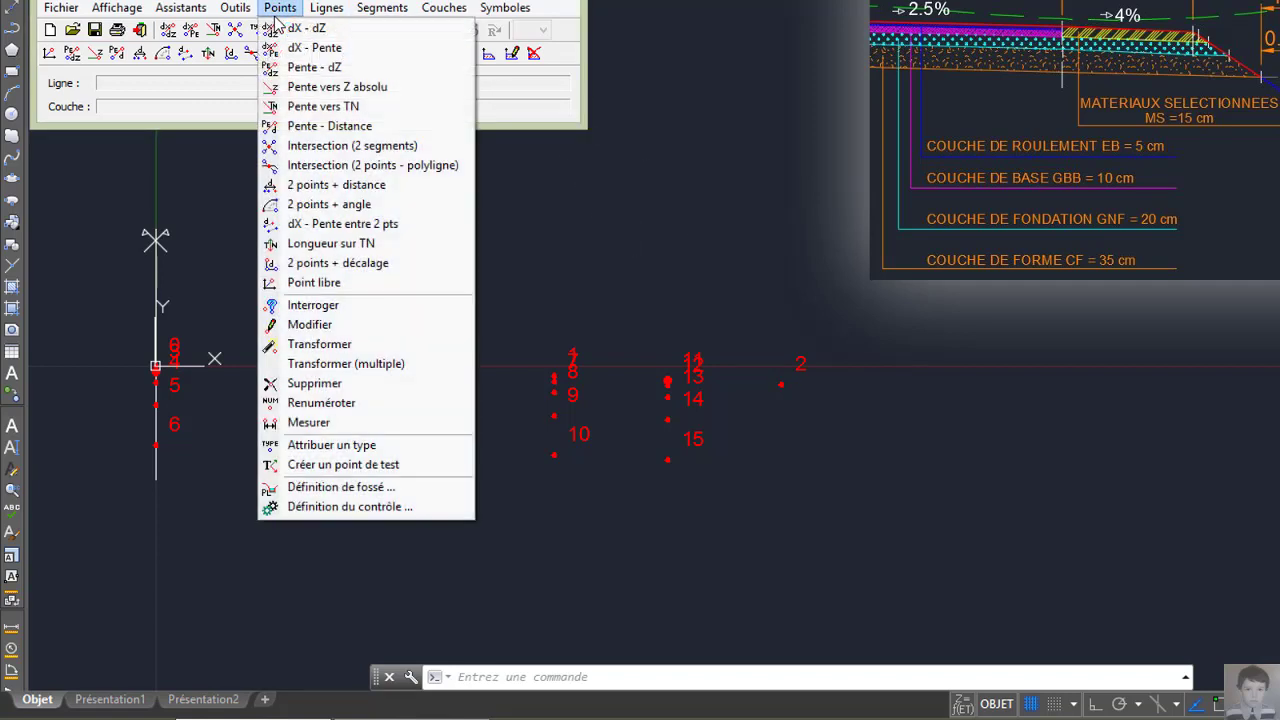
click(305, 48)
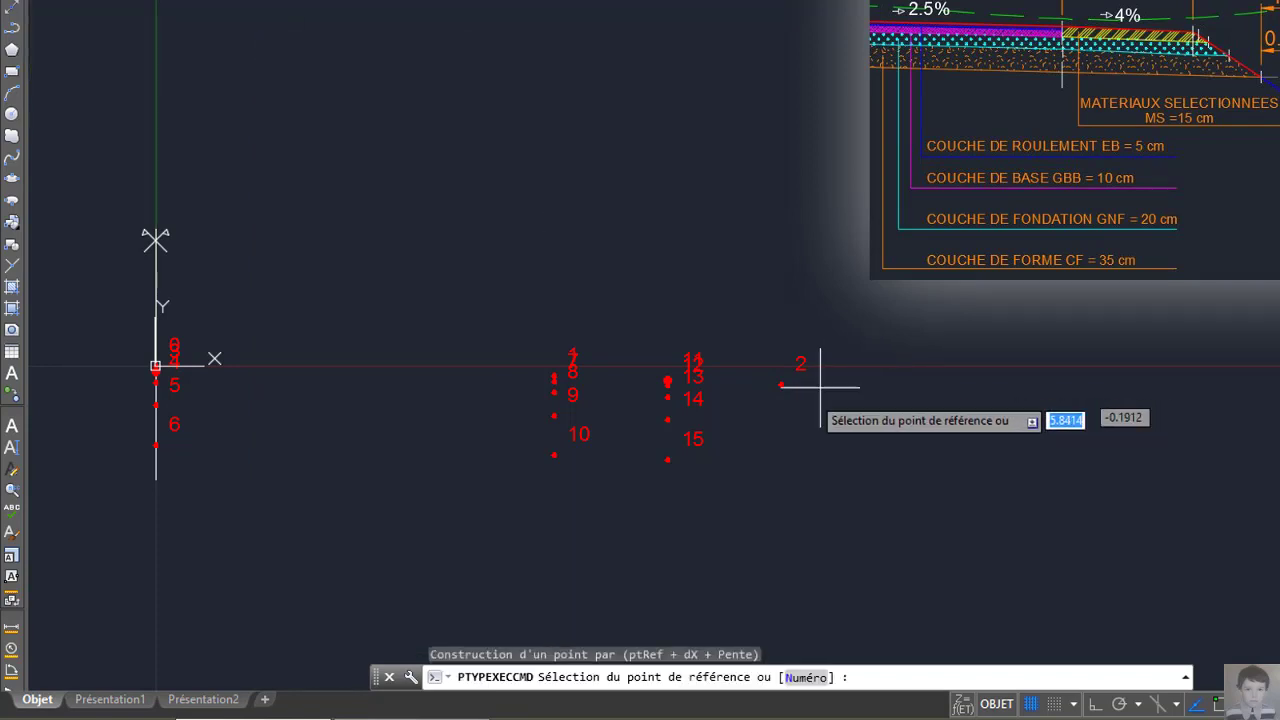
click(781, 384)
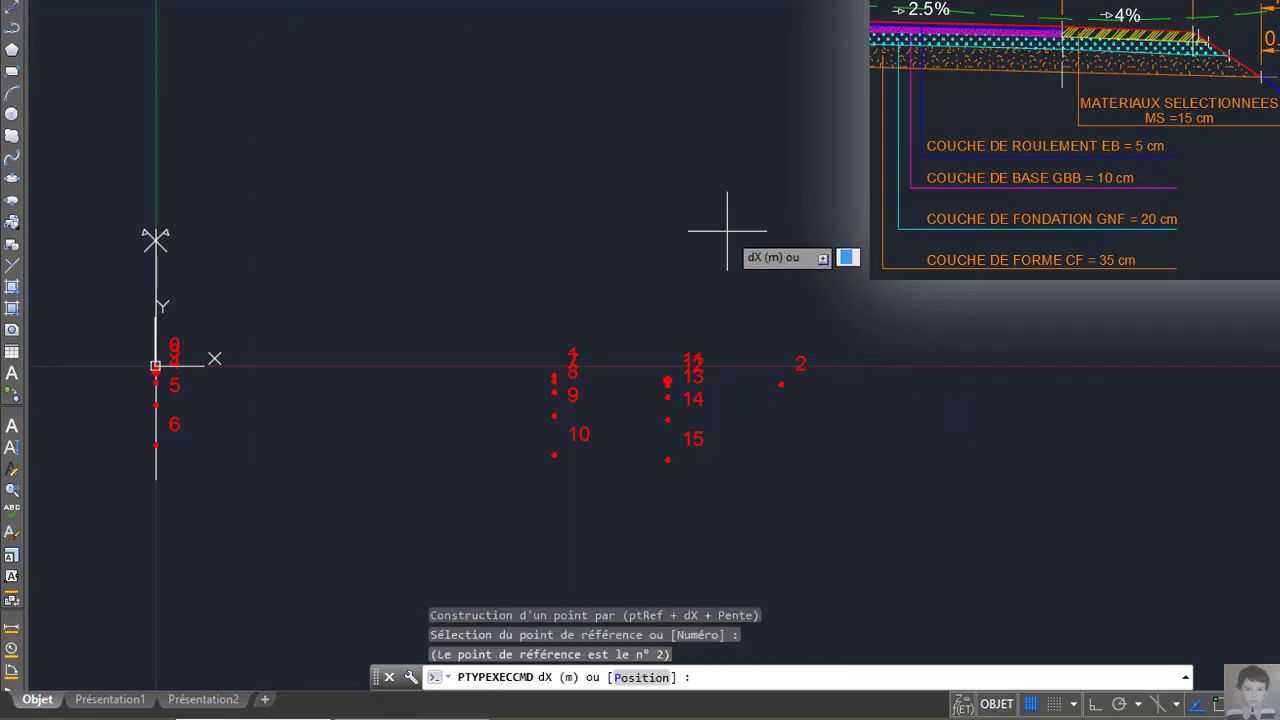
text(-1)
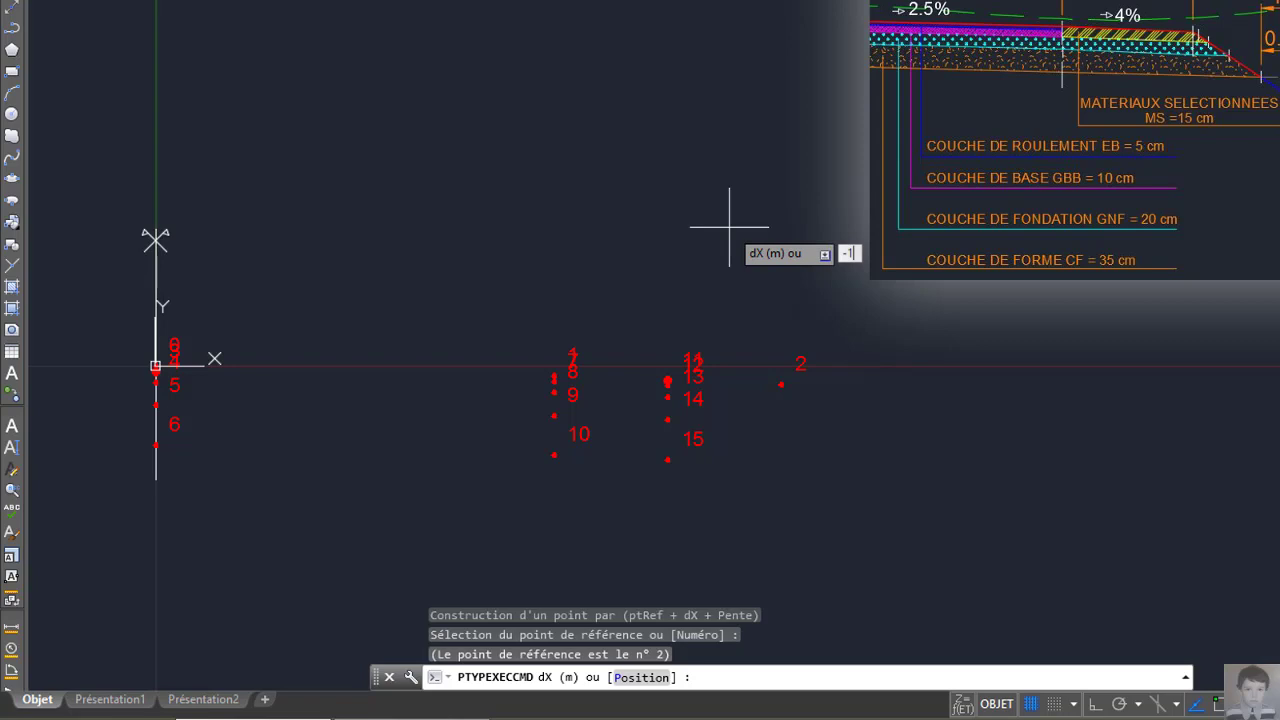
key(Return)
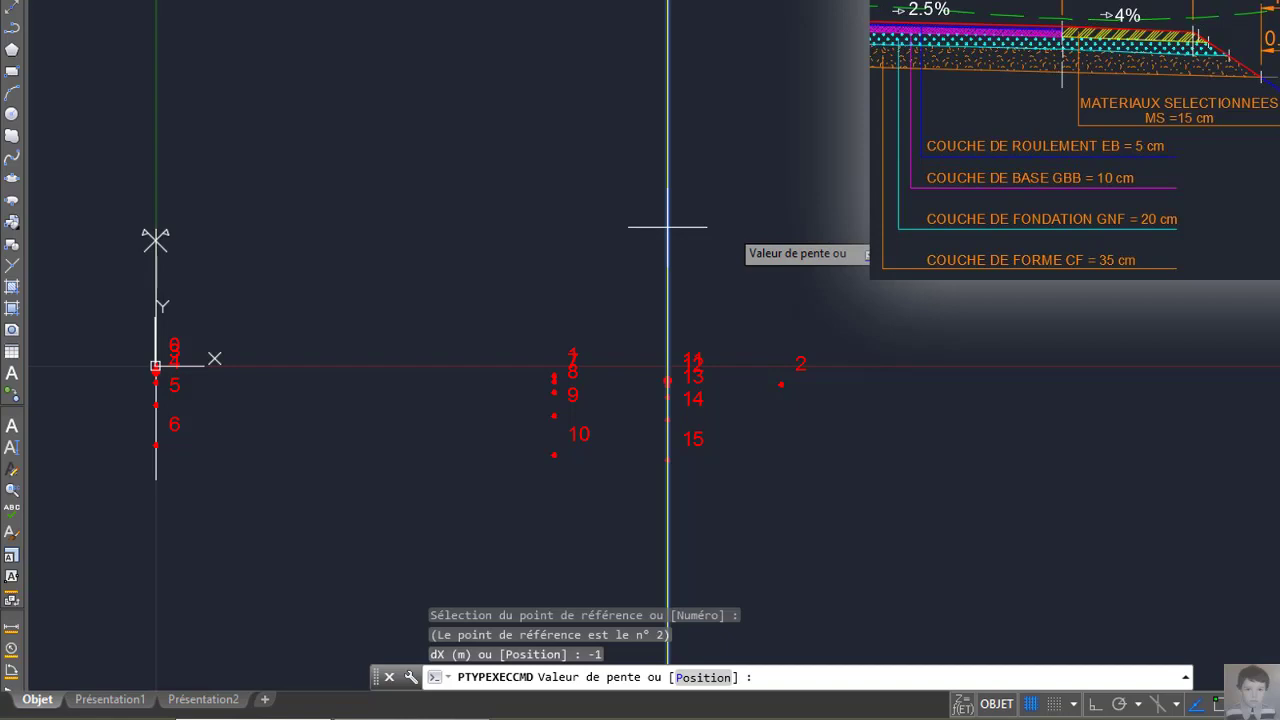
key(Return)
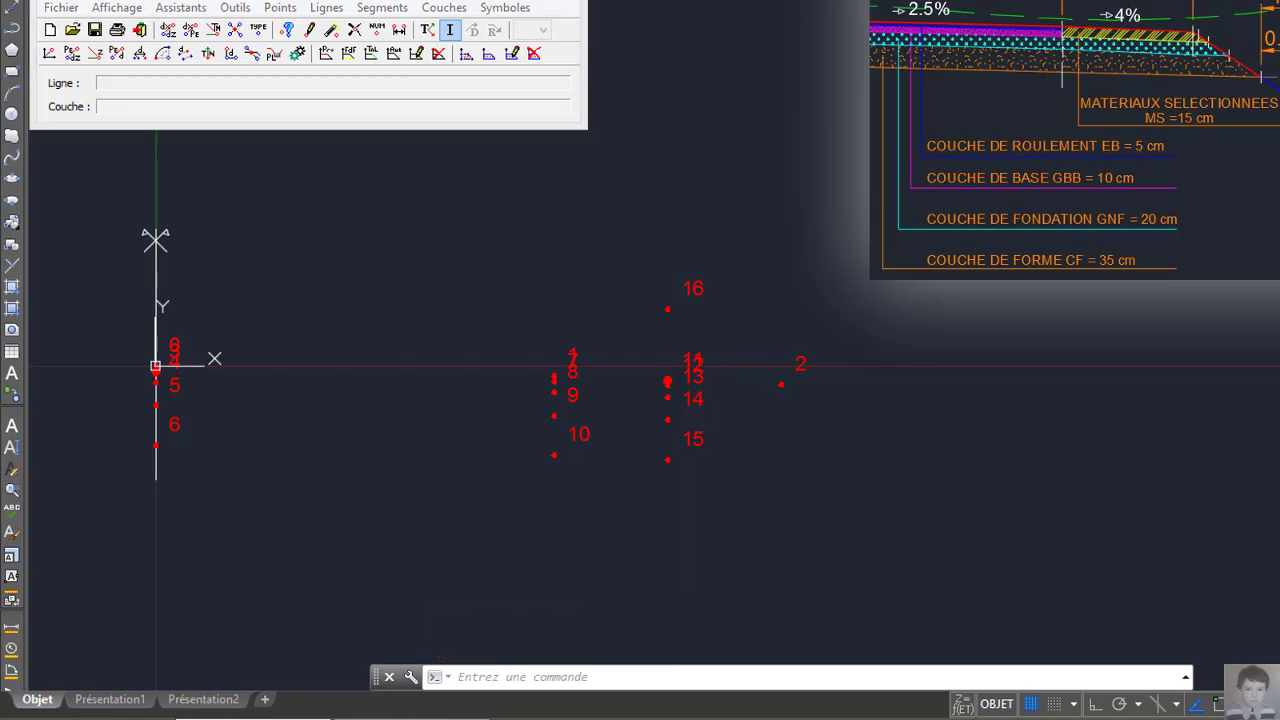
Step: Construct the first layer's slope point at the intersection of segment 16–2 with segment 7–12
click(412, 2)
drag(421, 421, 466, 263)
drag(439, 443, 445, 392)
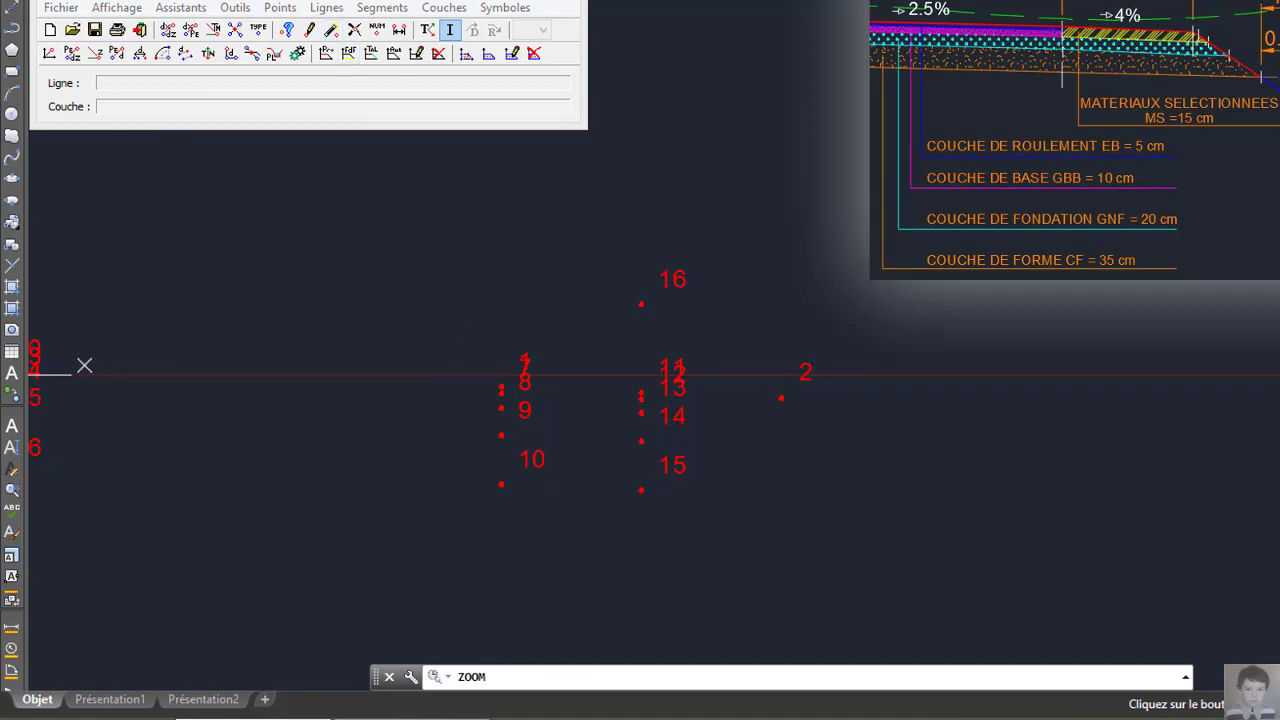
click(388, 2)
drag(328, 300, 417, 340)
right_click(400, 290)
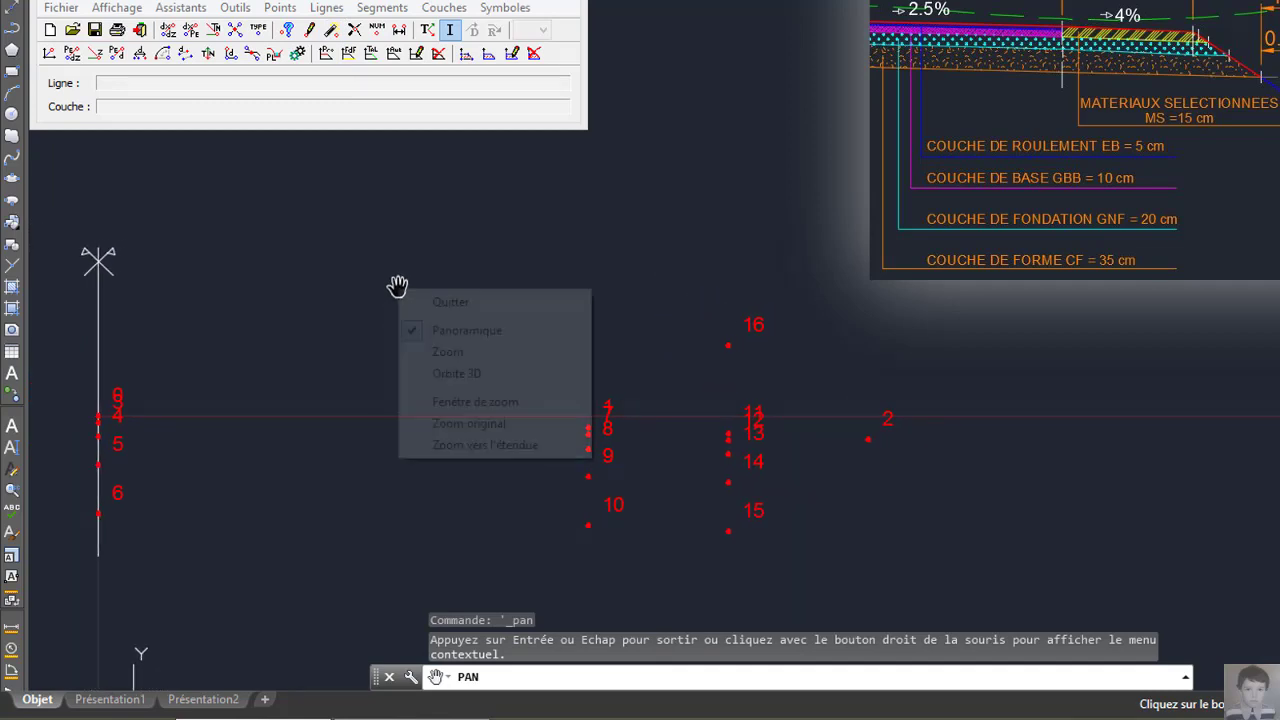
click(440, 302)
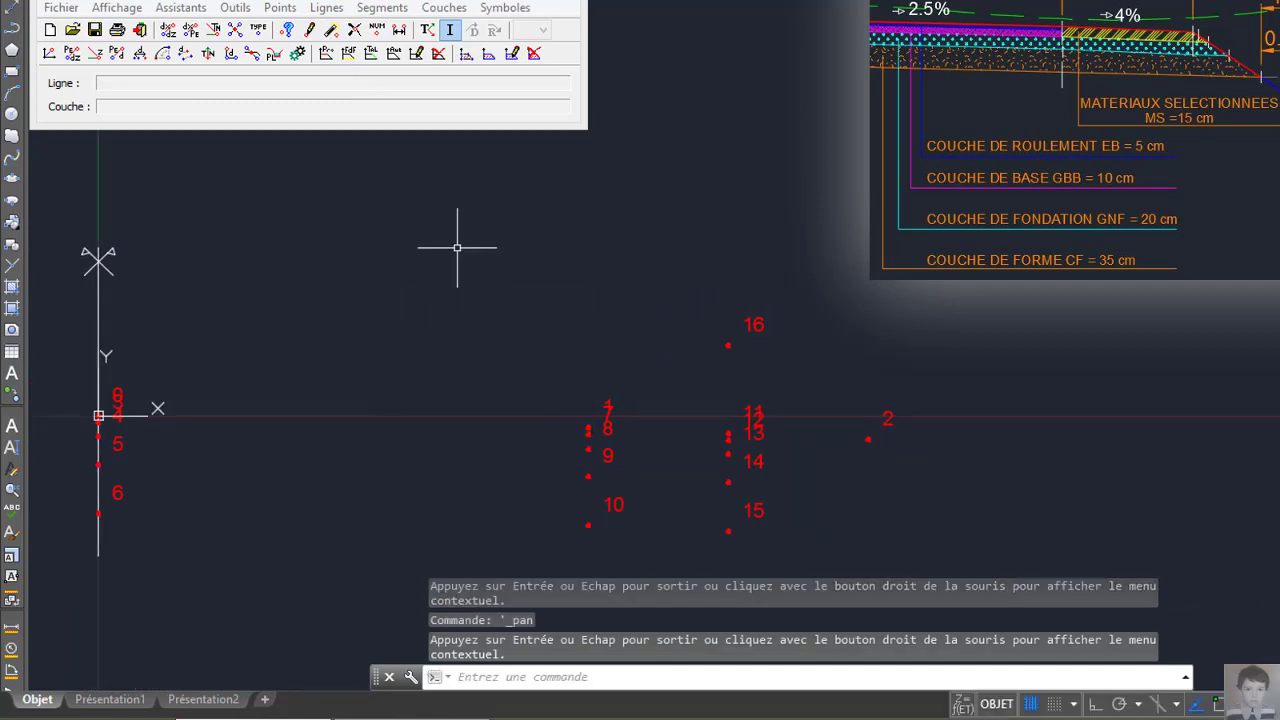
click(282, 8)
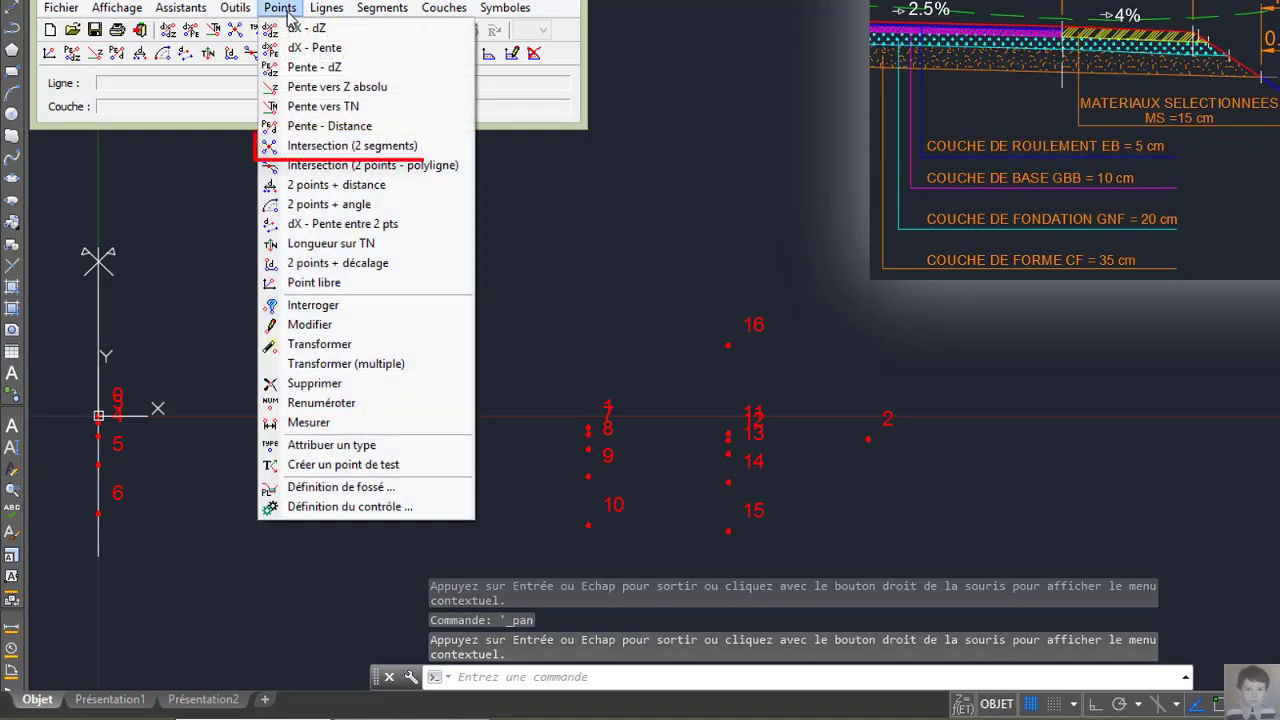
click(345, 148)
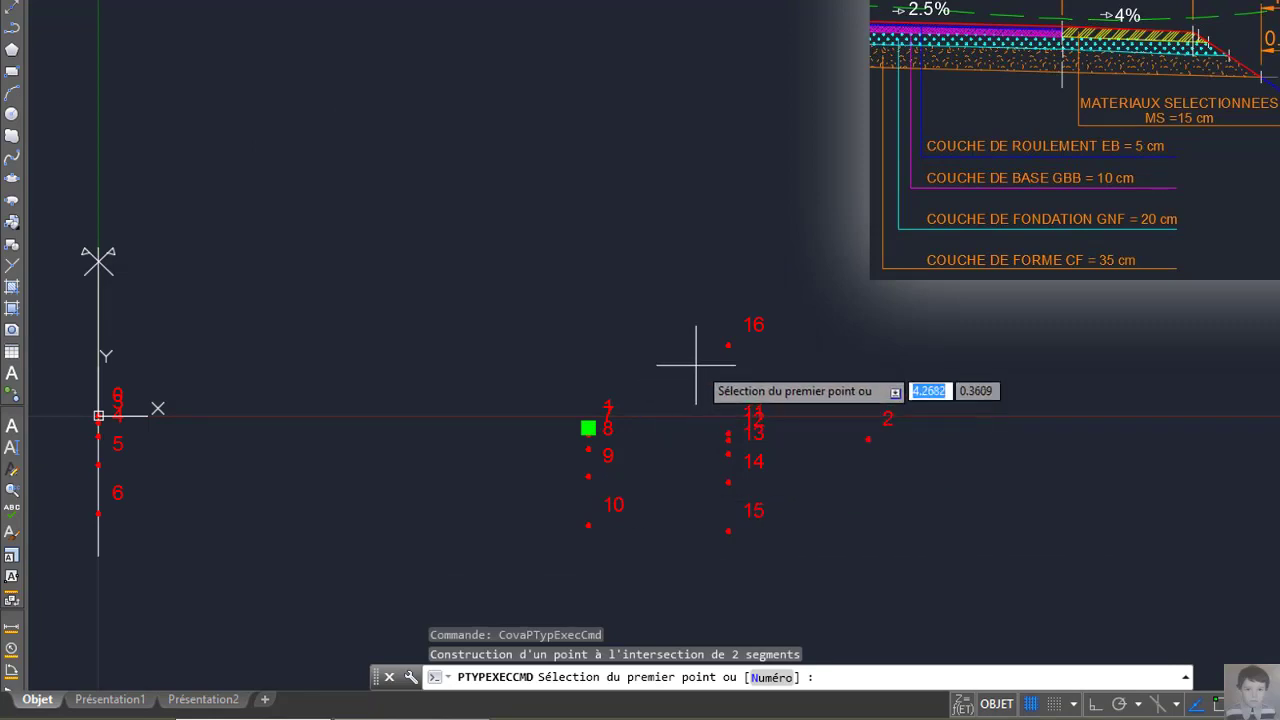
click(729, 346)
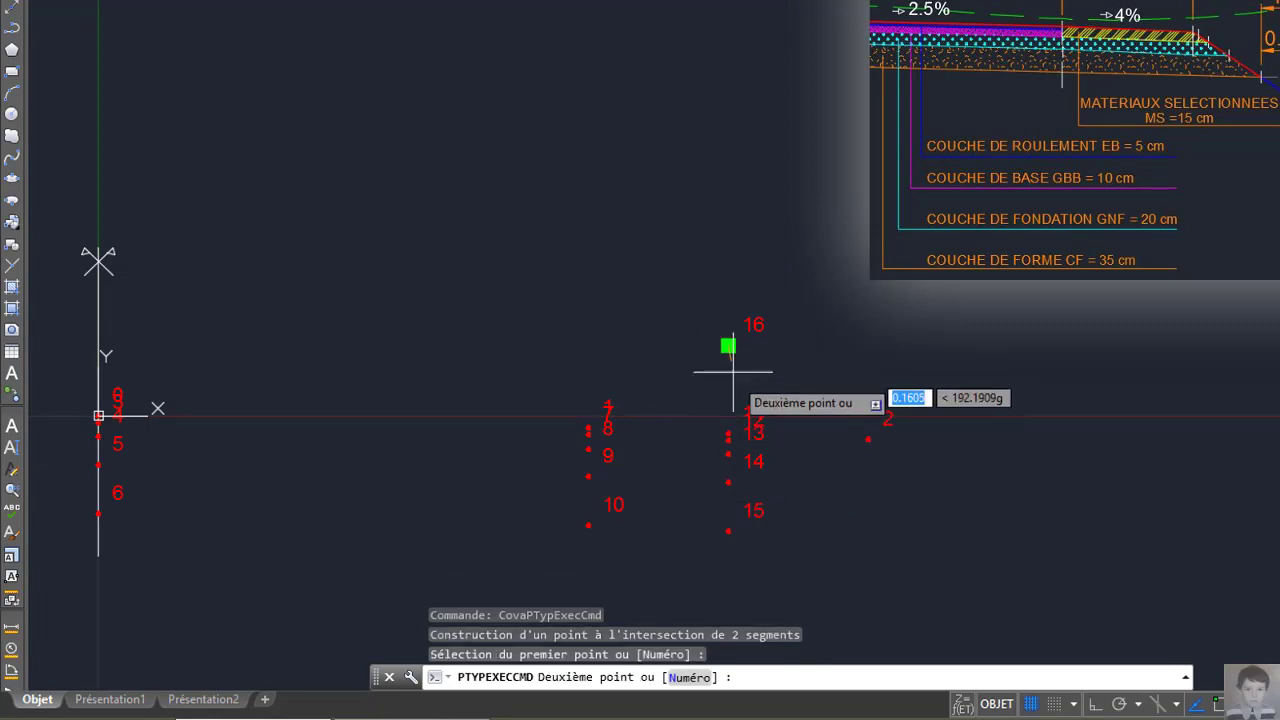
click(867, 438)
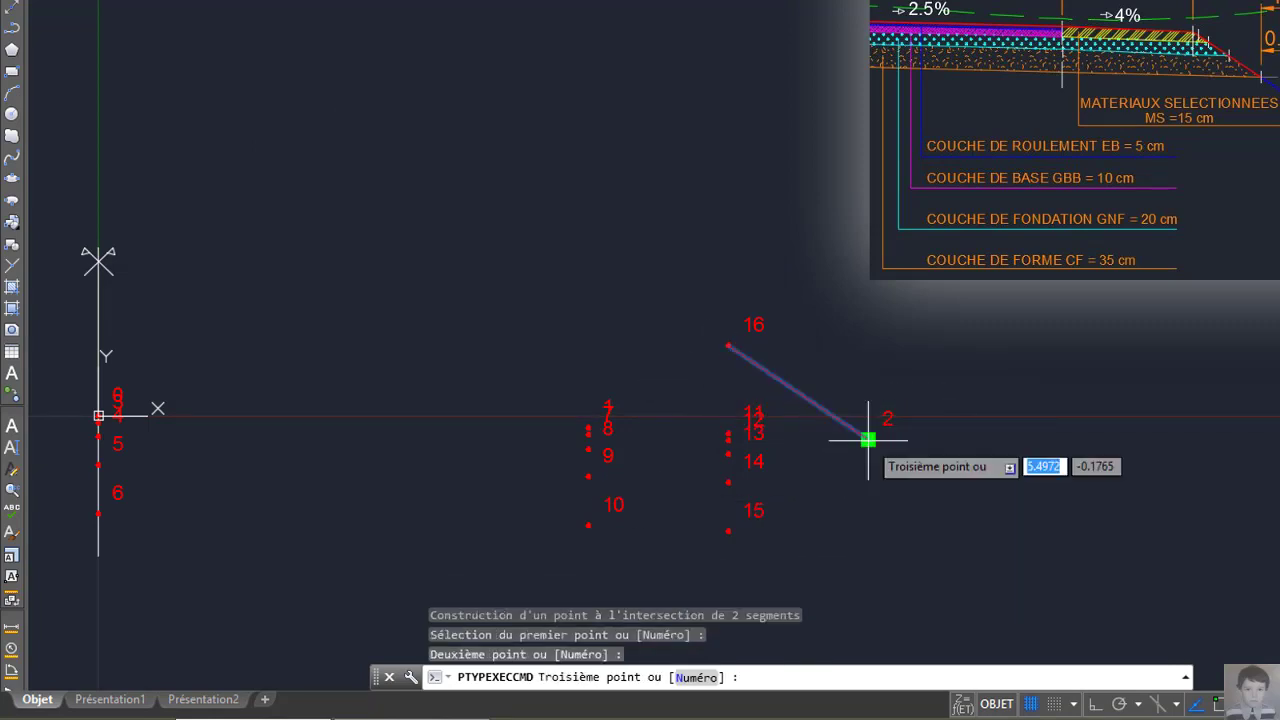
click(588, 432)
click(728, 440)
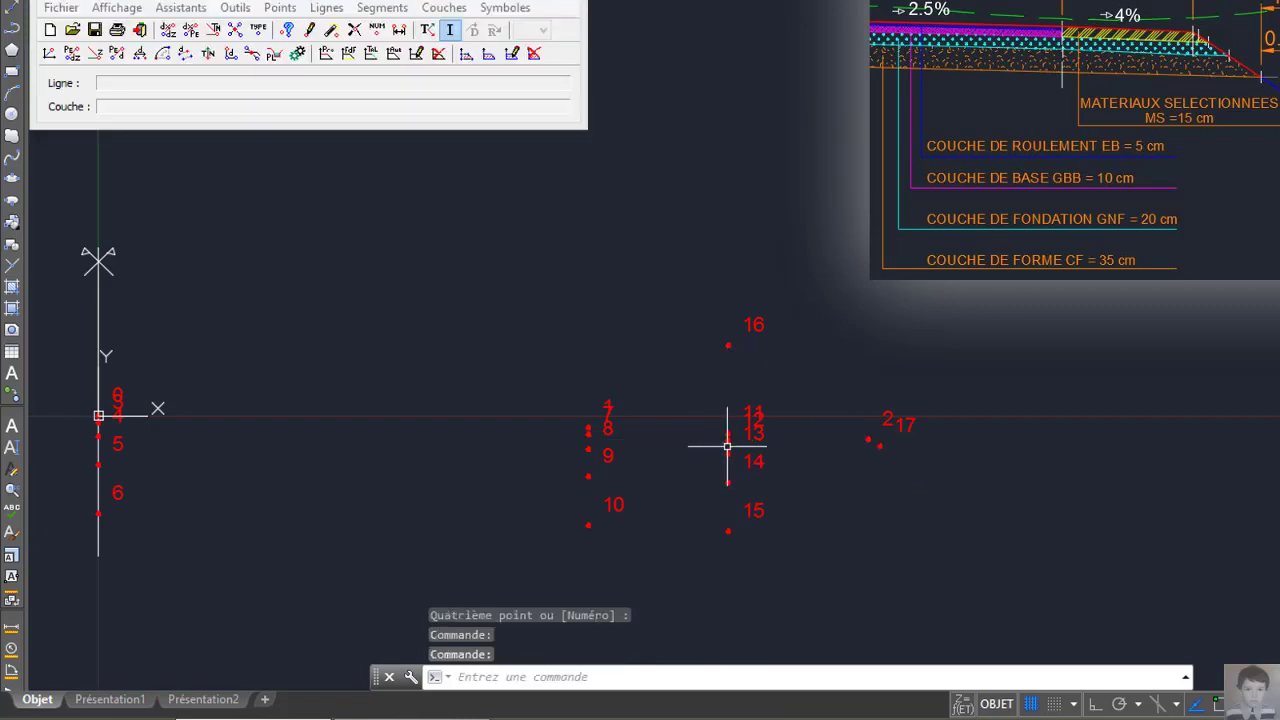
Step: Construct the second layer's slope point at the intersection of segment 16–2 with segment 8–13
click(280, 8)
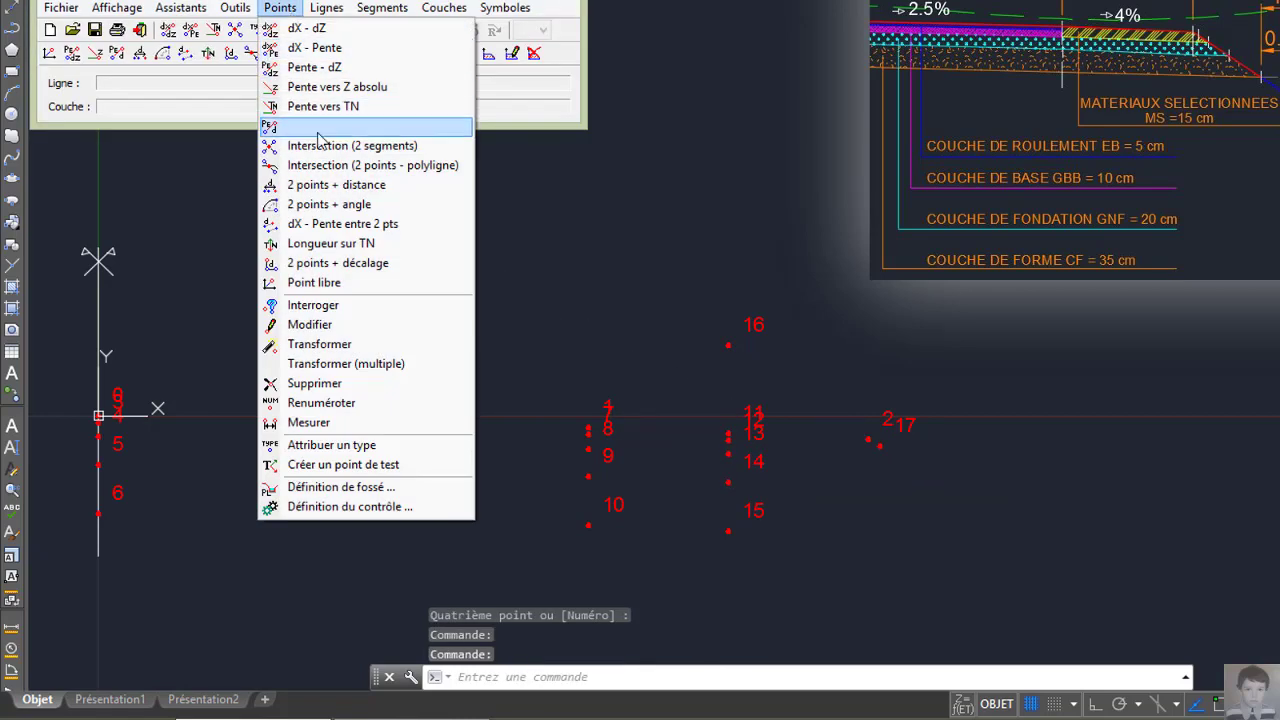
click(337, 147)
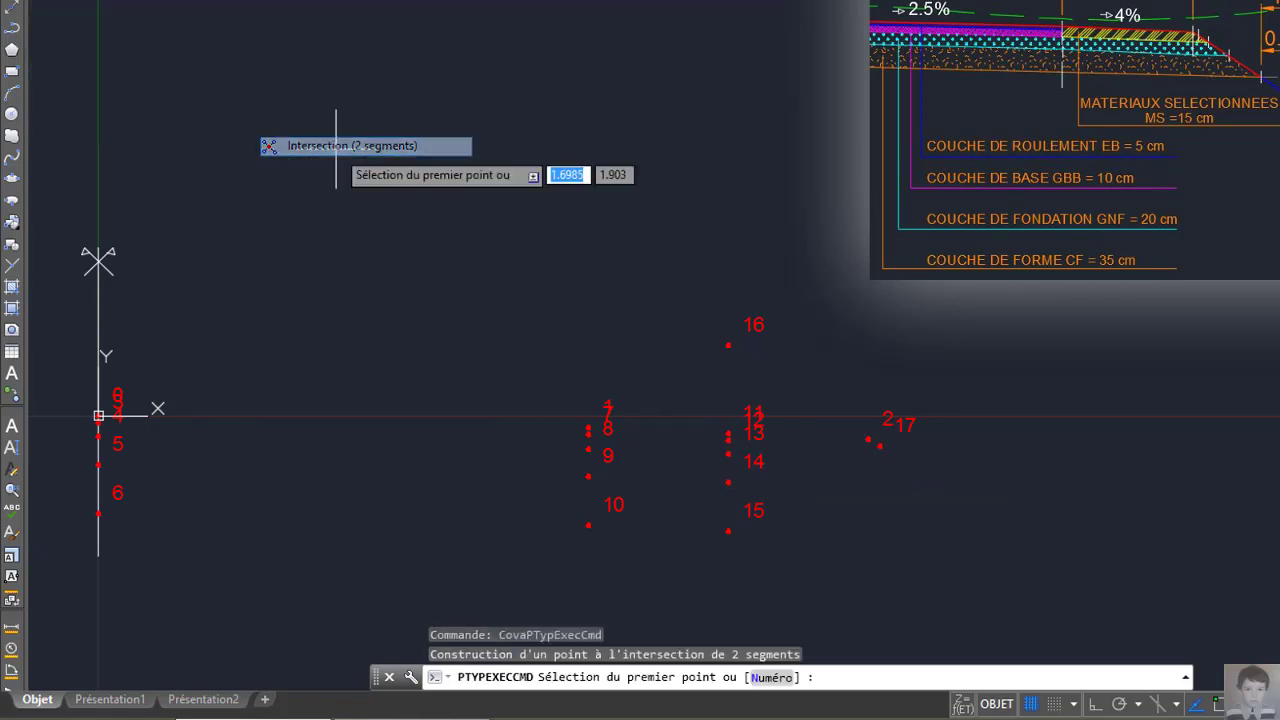
click(727, 346)
click(868, 438)
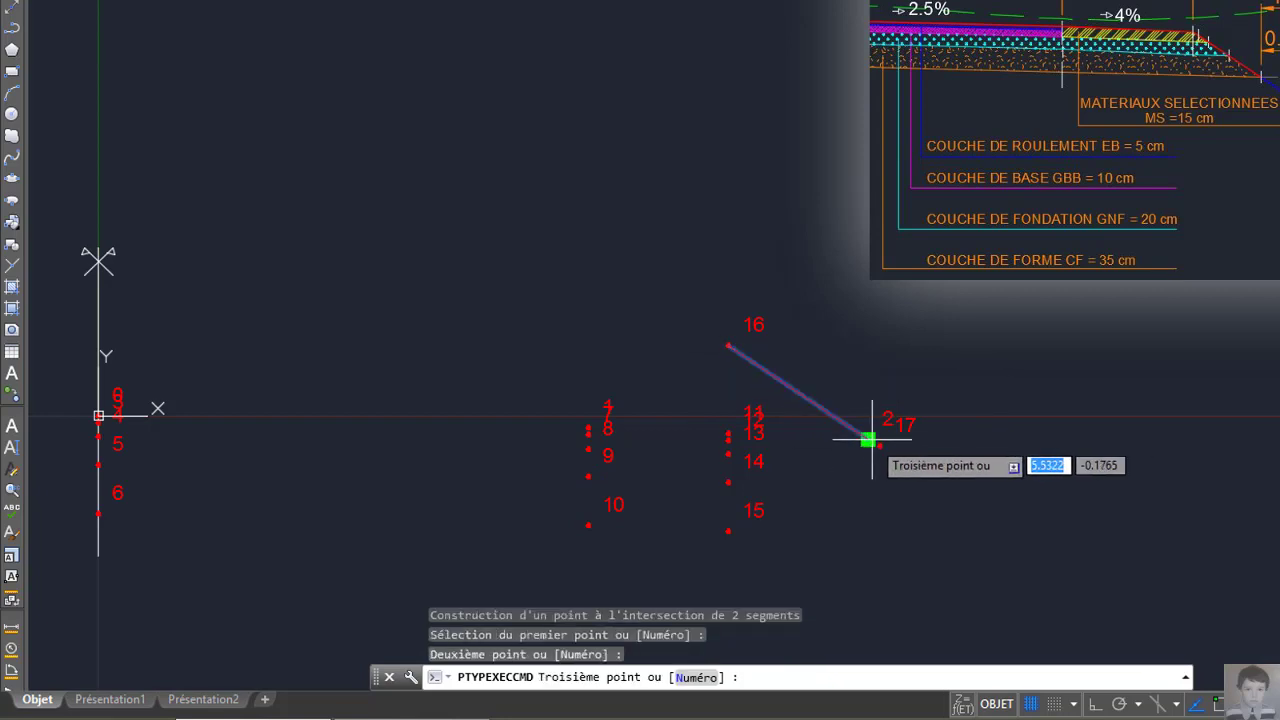
click(588, 450)
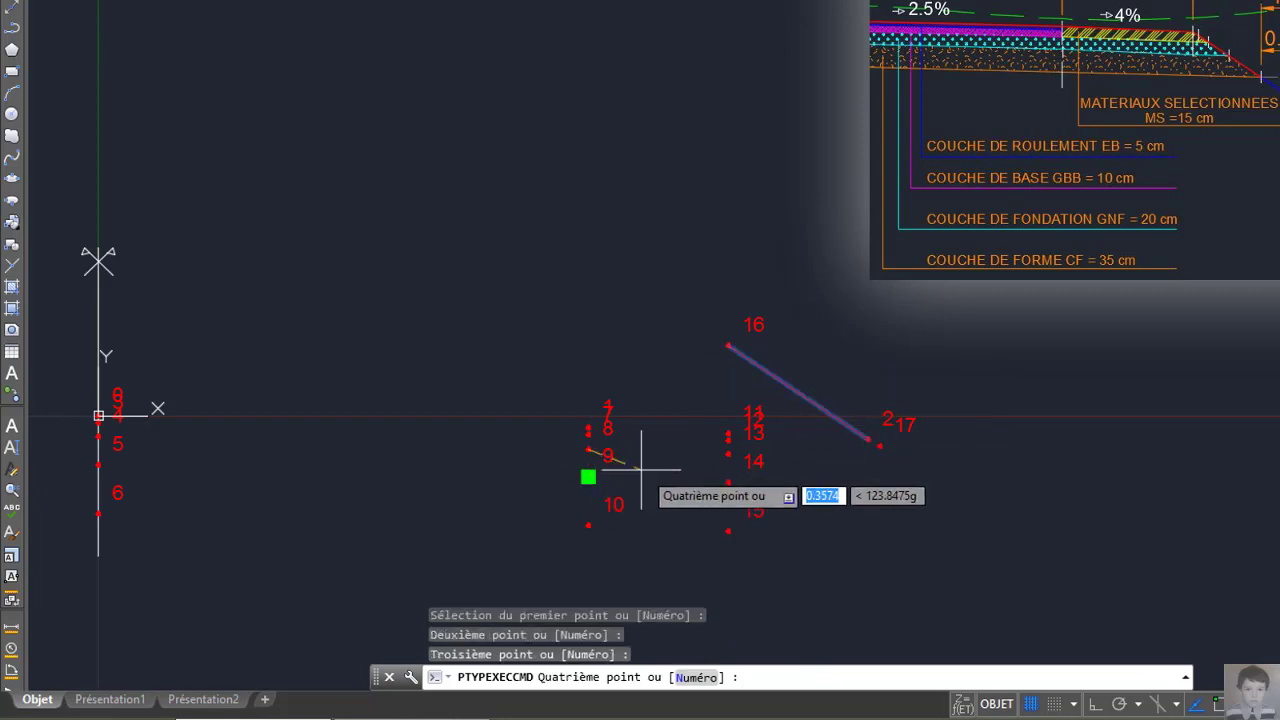
click(718, 456)
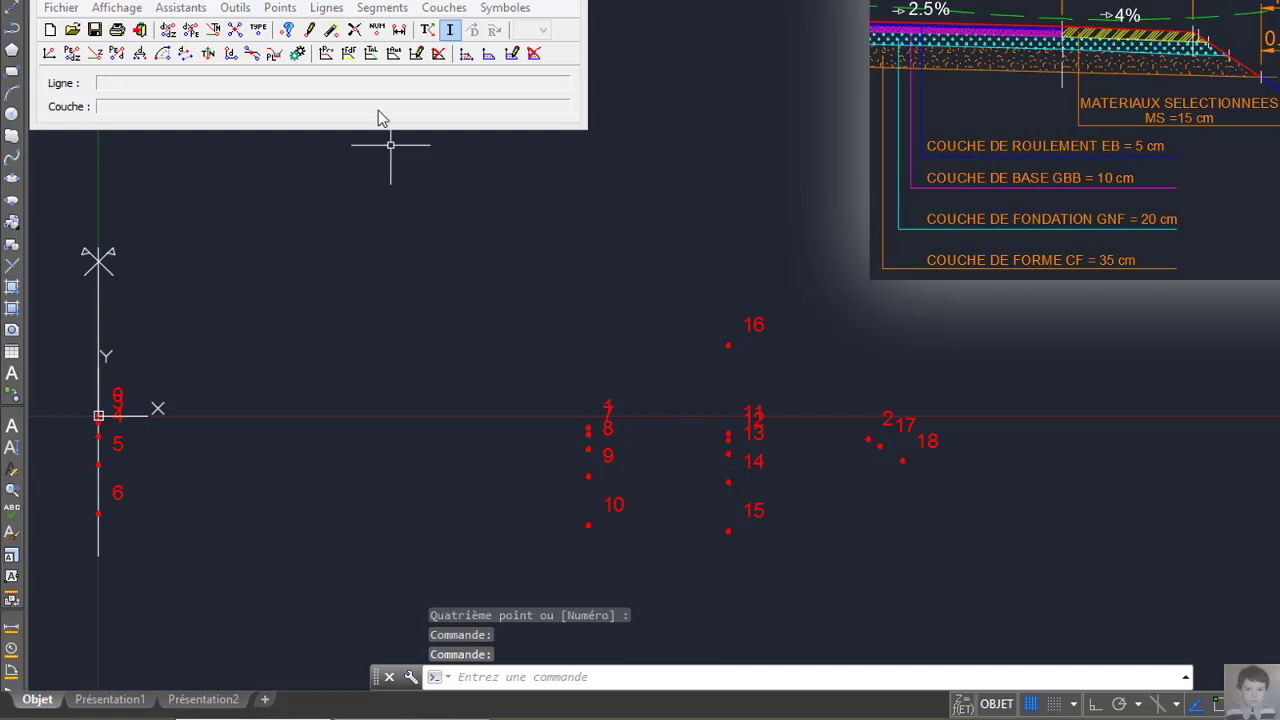
Step: Construct the foundation course's slope point at the intersection of segment 16–2 with segment 9–14
click(280, 7)
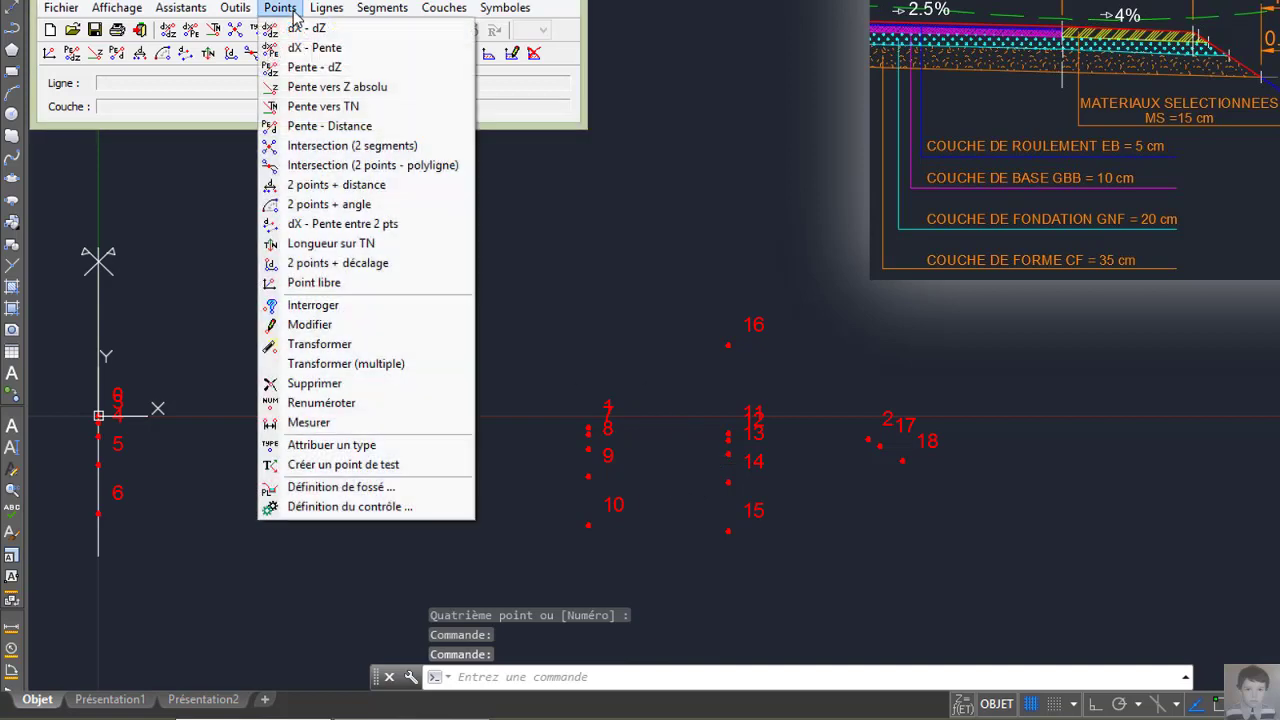
click(342, 148)
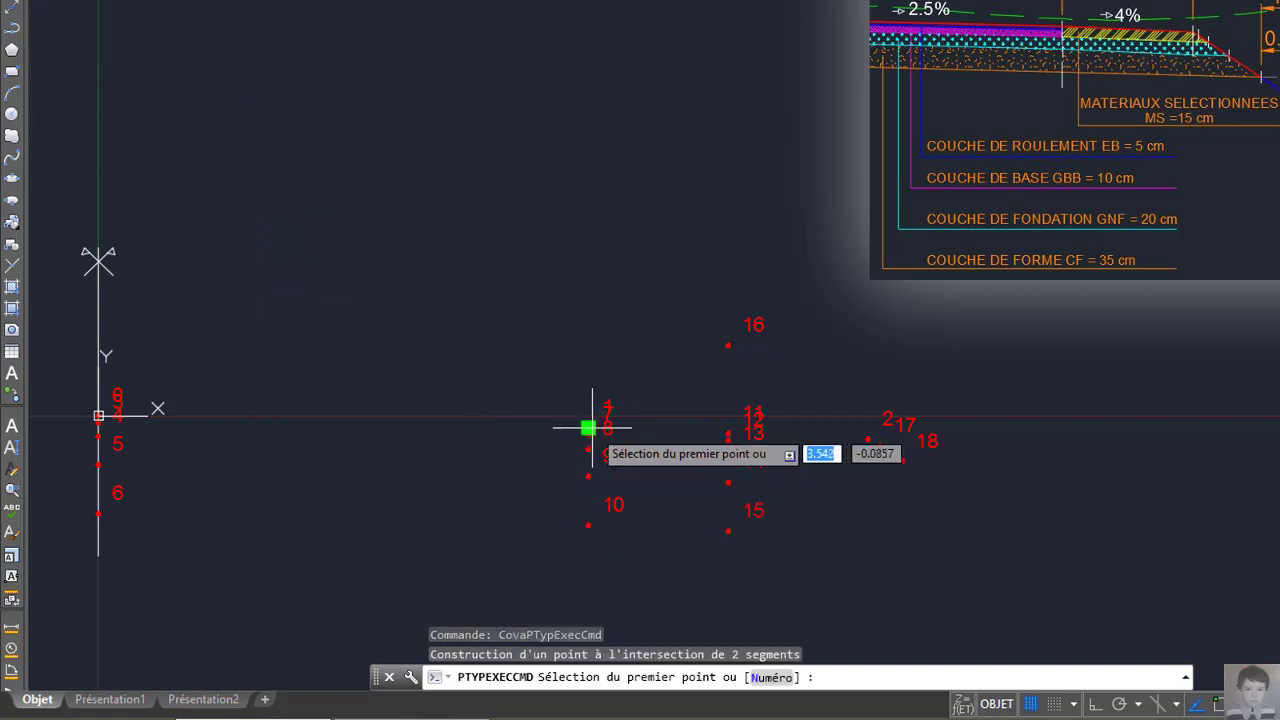
click(728, 345)
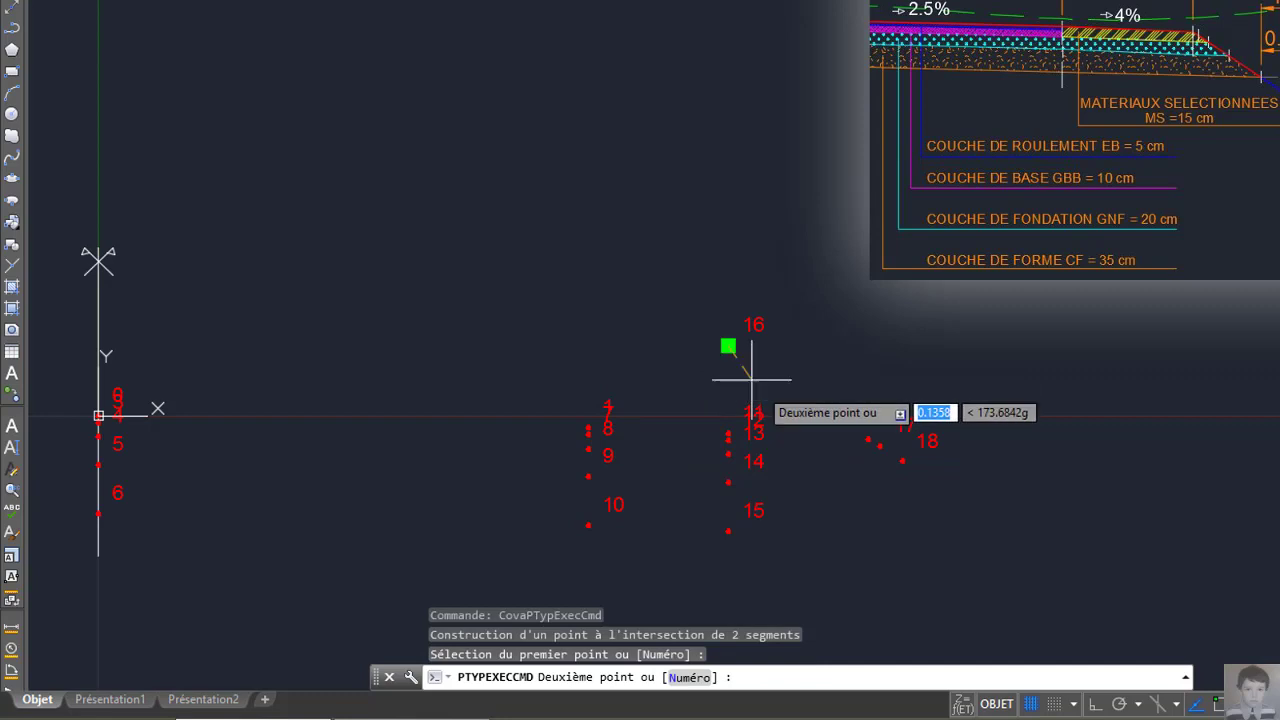
click(861, 438)
click(588, 476)
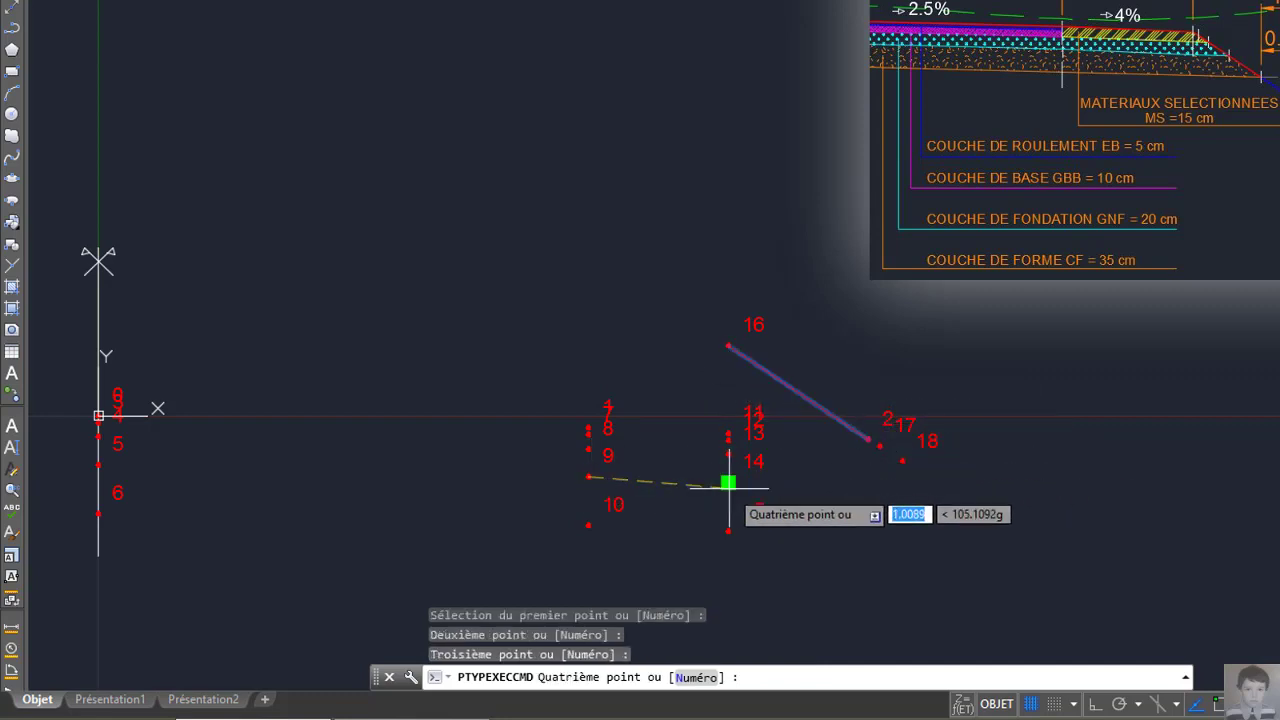
click(728, 485)
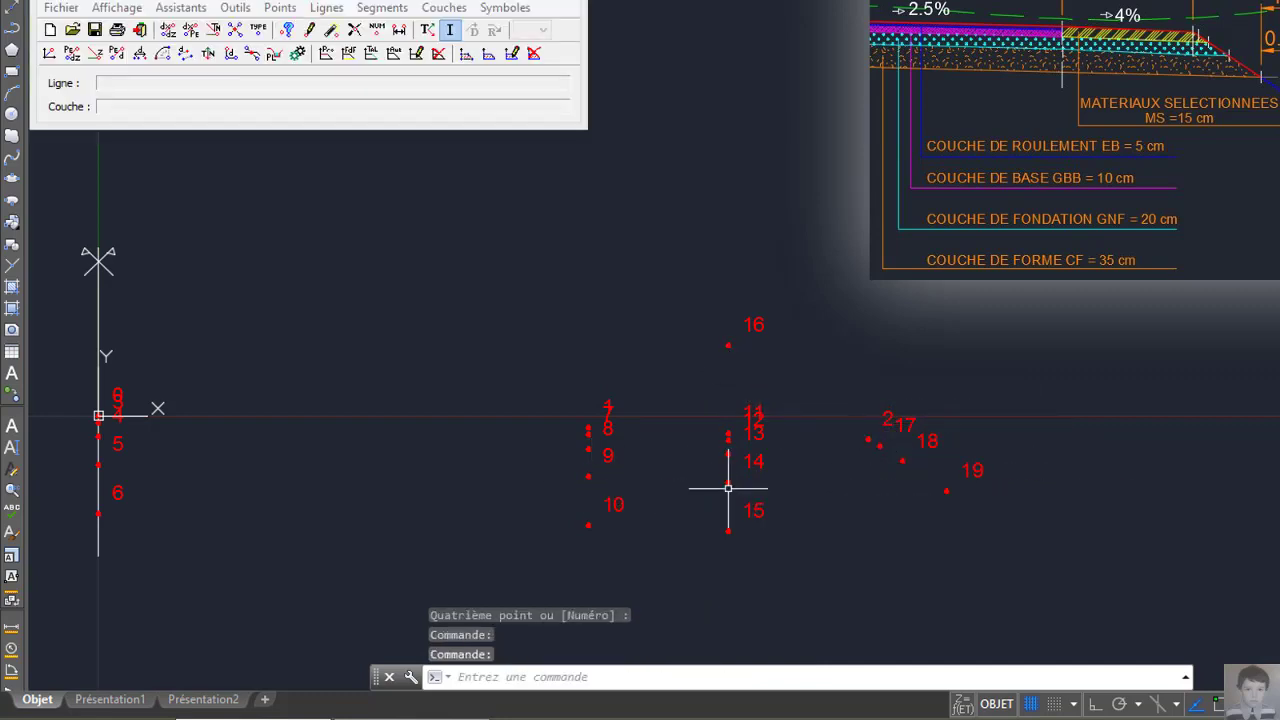
Step: Construct the capping layer's slope point at the intersection of segment 16–2 with segment 10–15
click(294, 10)
click(350, 146)
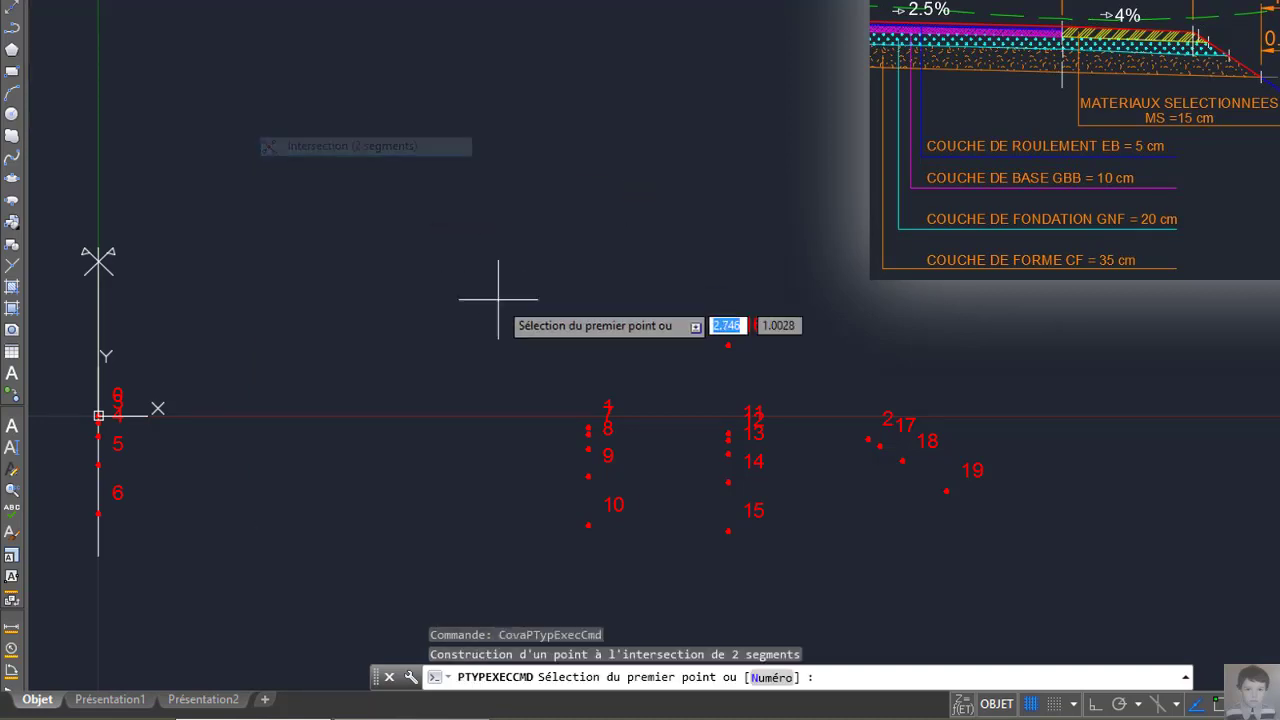
click(730, 348)
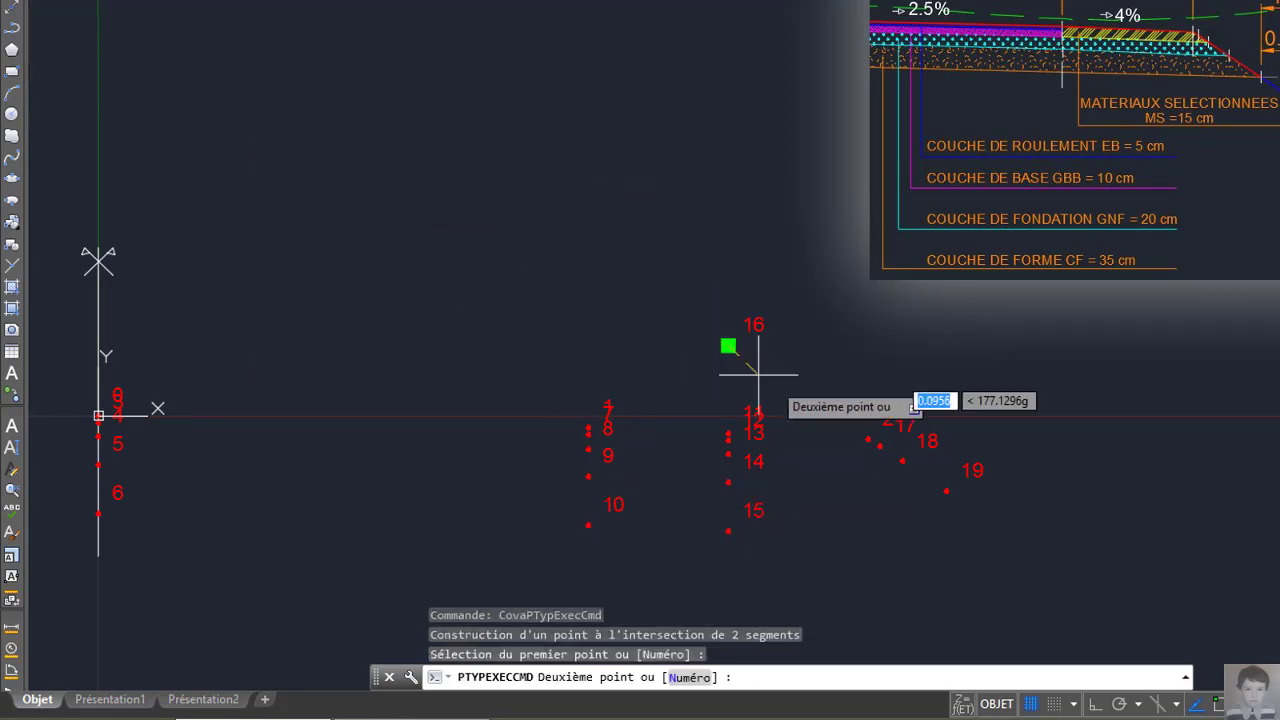
click(866, 437)
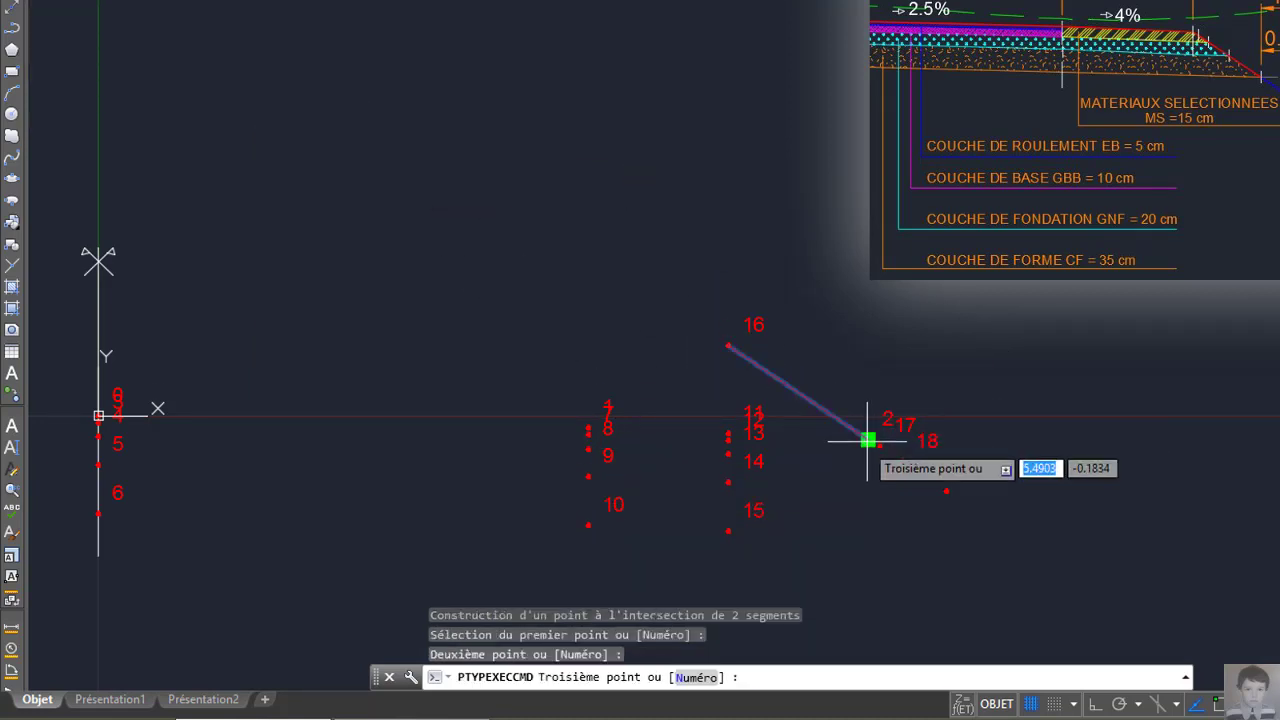
click(605, 537)
click(729, 533)
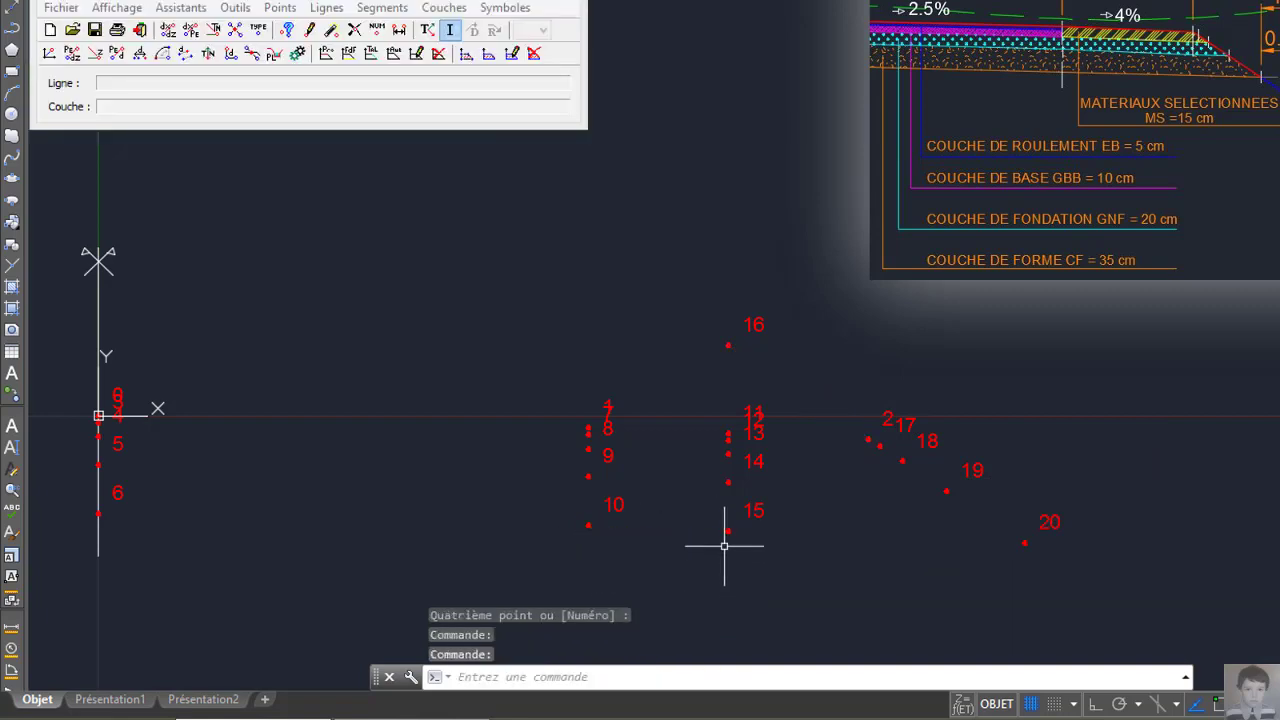
right_click(625, 211)
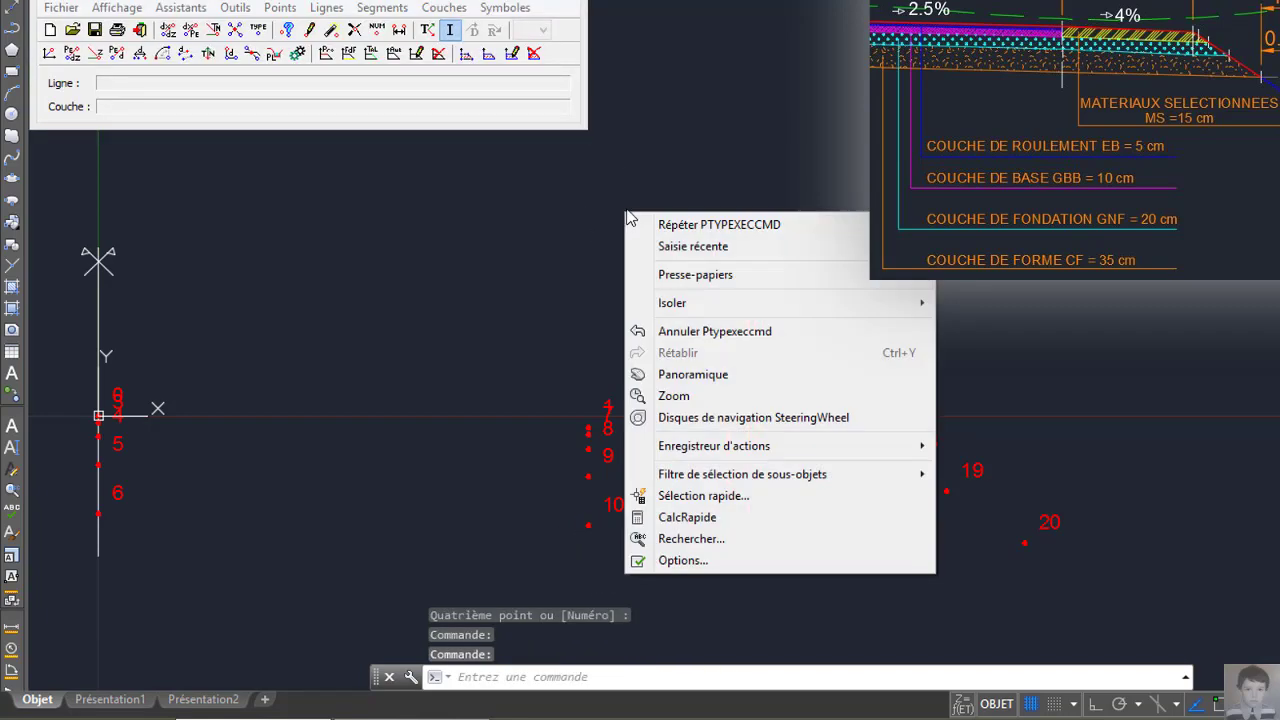
key(Escape)
Step: Add the ditch bottom point by dX and dZ from point 20, with dX 0.75 m and dZ -0.5 m
click(280, 8)
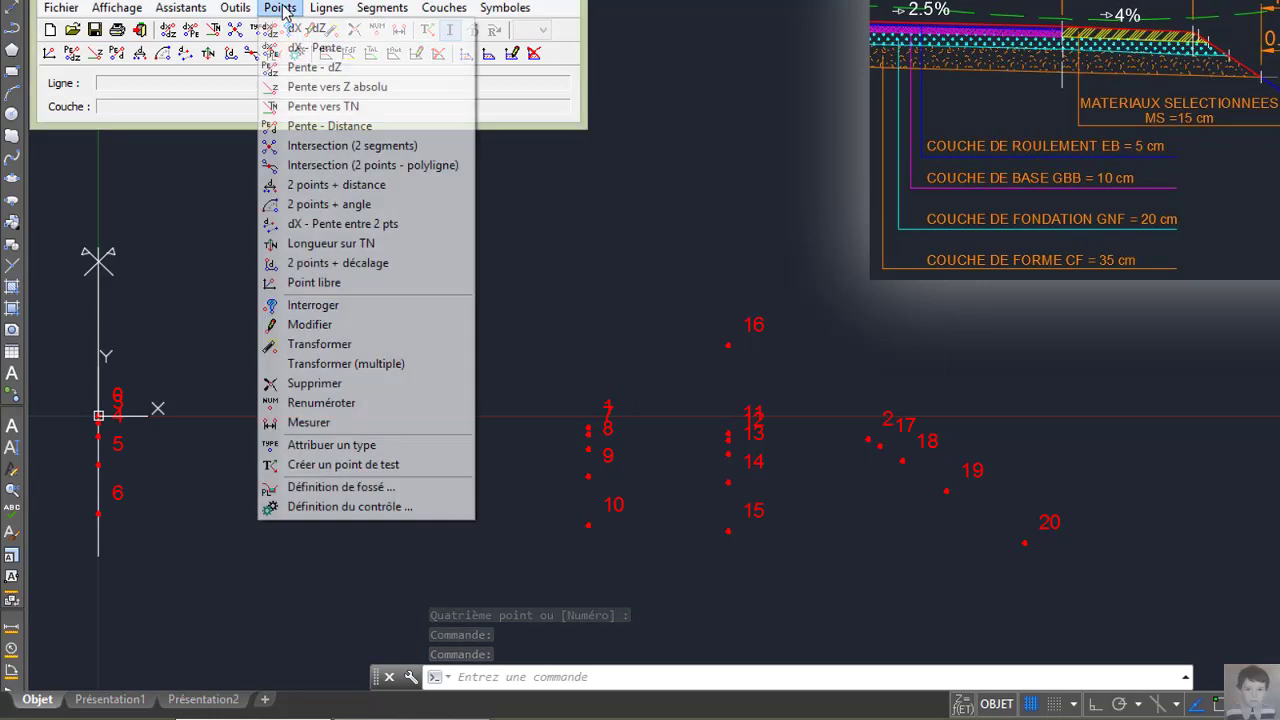
click(317, 30)
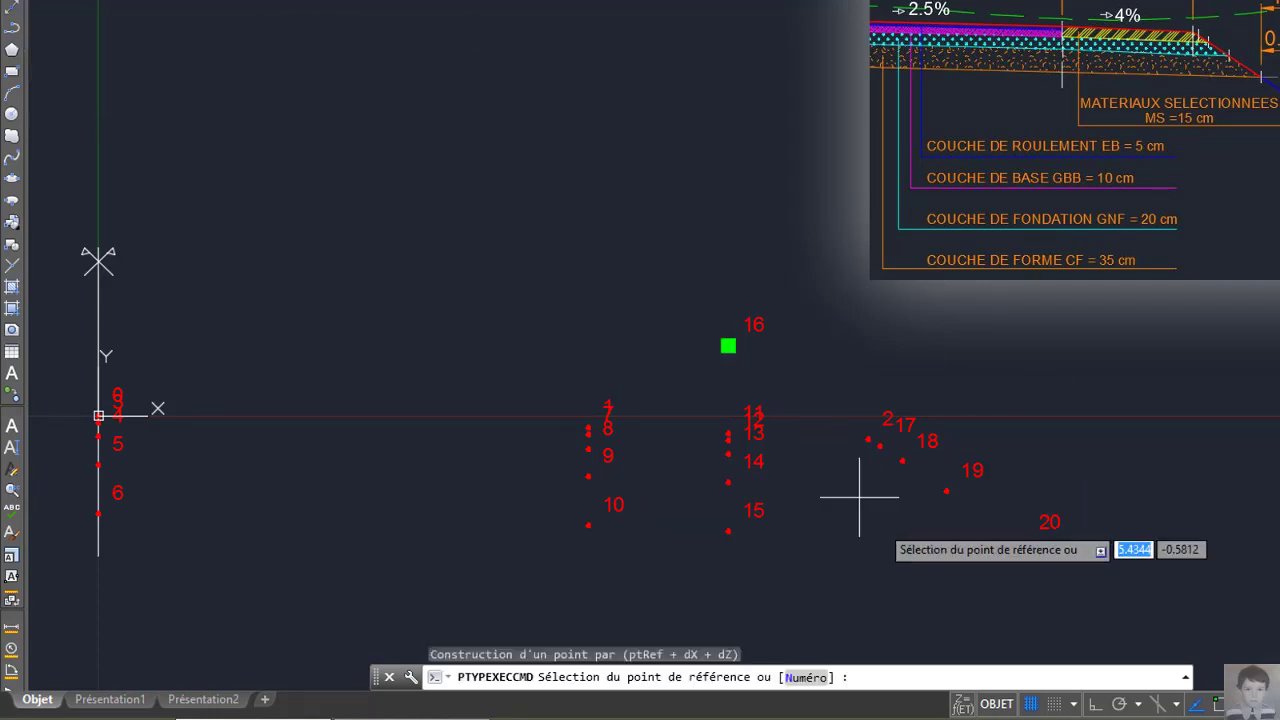
click(1028, 543)
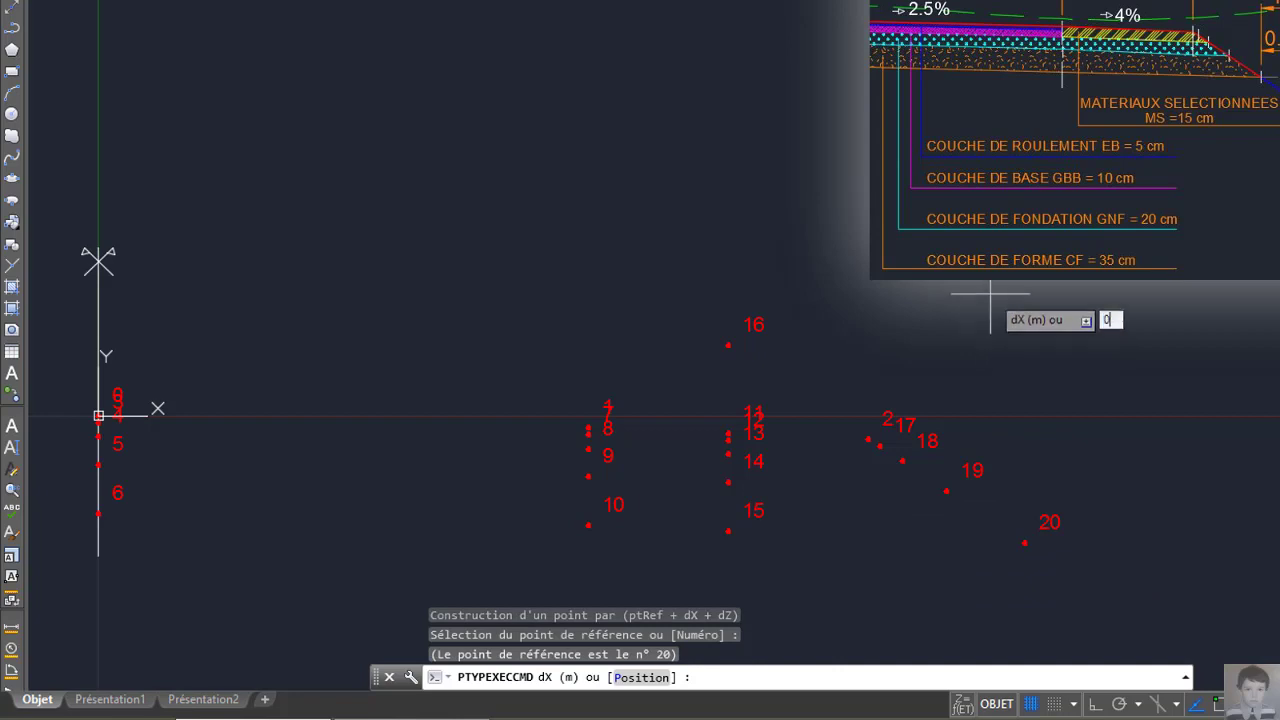
text(0.75)
key(Return)
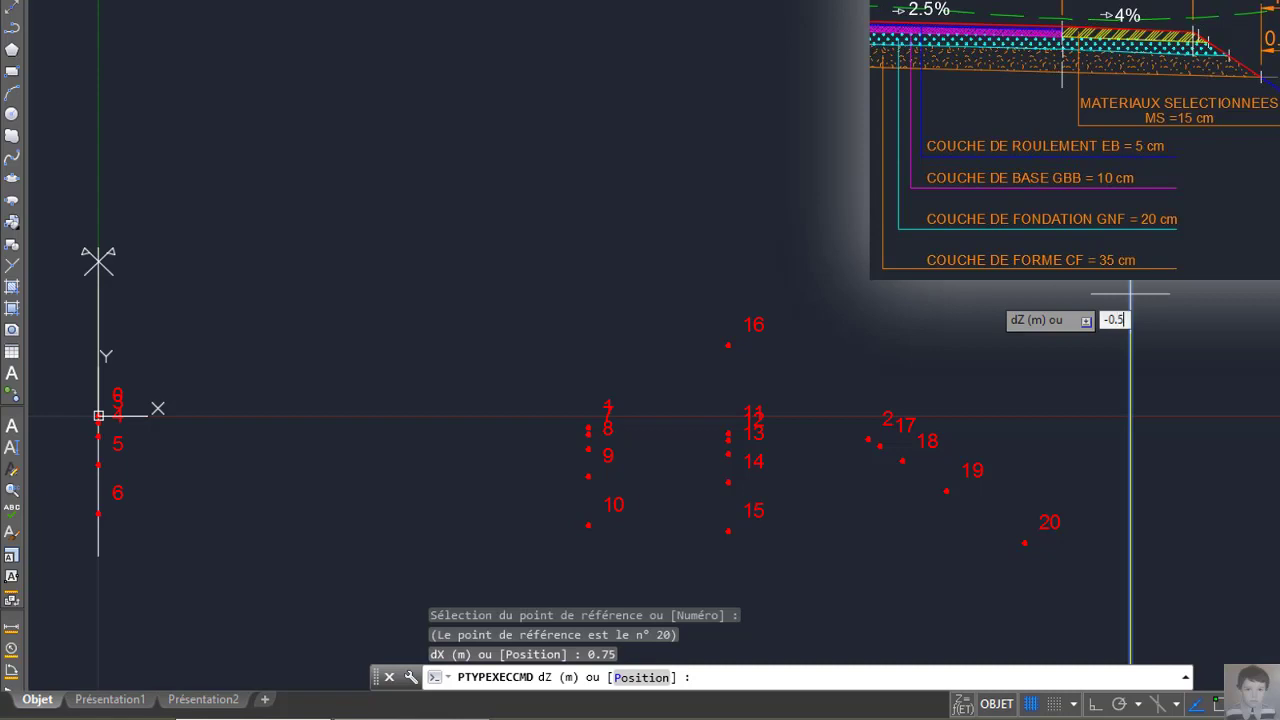
text(-0.5)
key(Return)
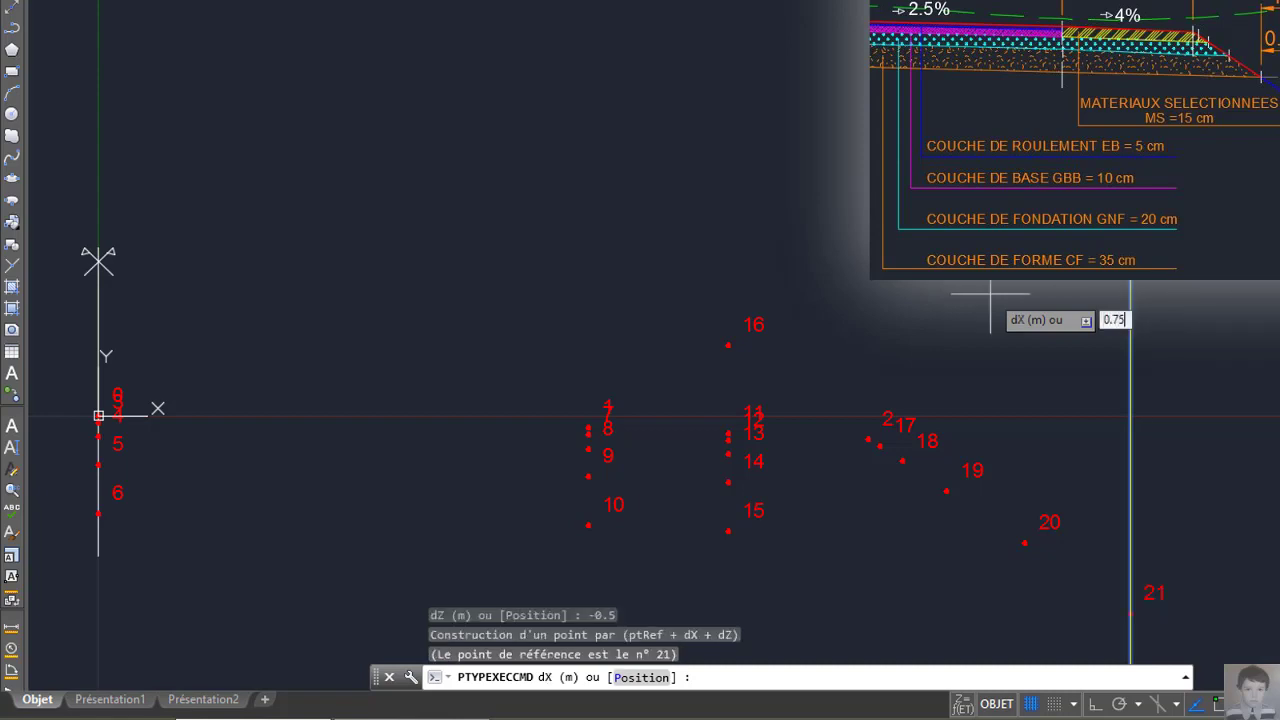
Step: Add the ditch's outer edge point from the ditch bottom point 21, with dX 0.75 m and dZ 0.5 m
text(0.75)
key(Return)
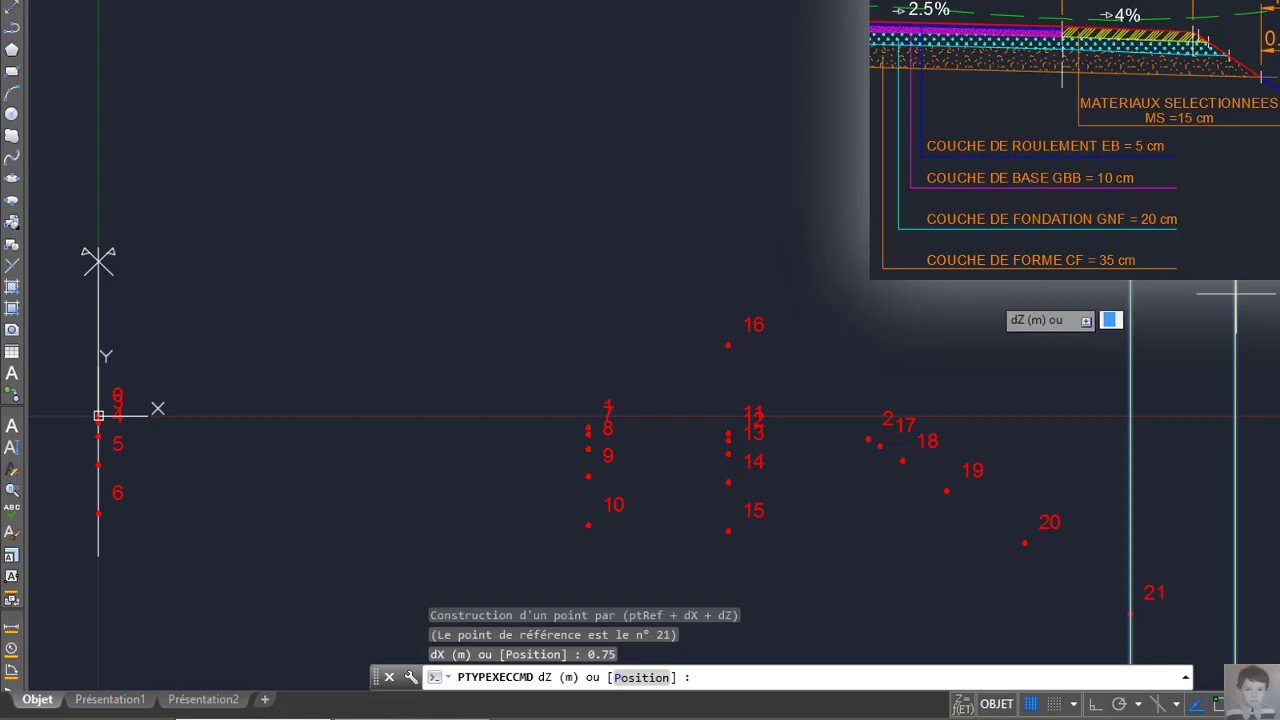
key(Return)
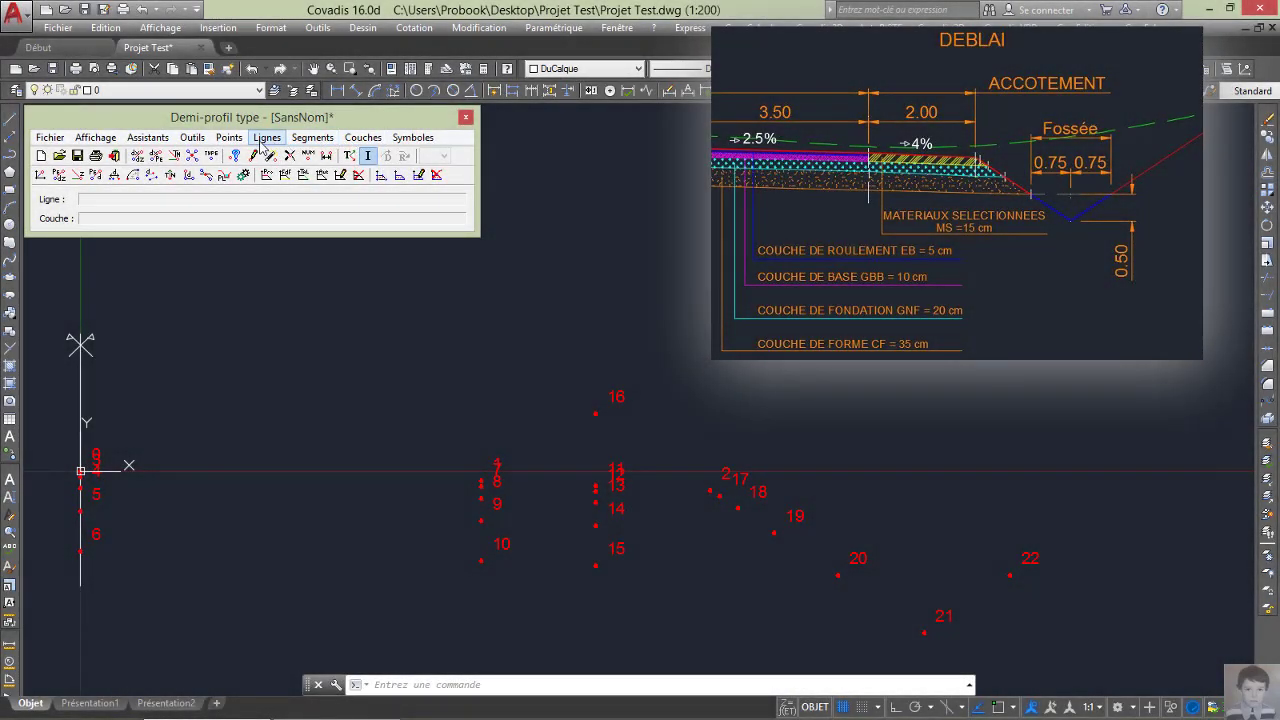
Step: Start the red Projet line with its default properties at point 0 and run it along the carriageway and shoulder to point 2
click(266, 137)
click(285, 155)
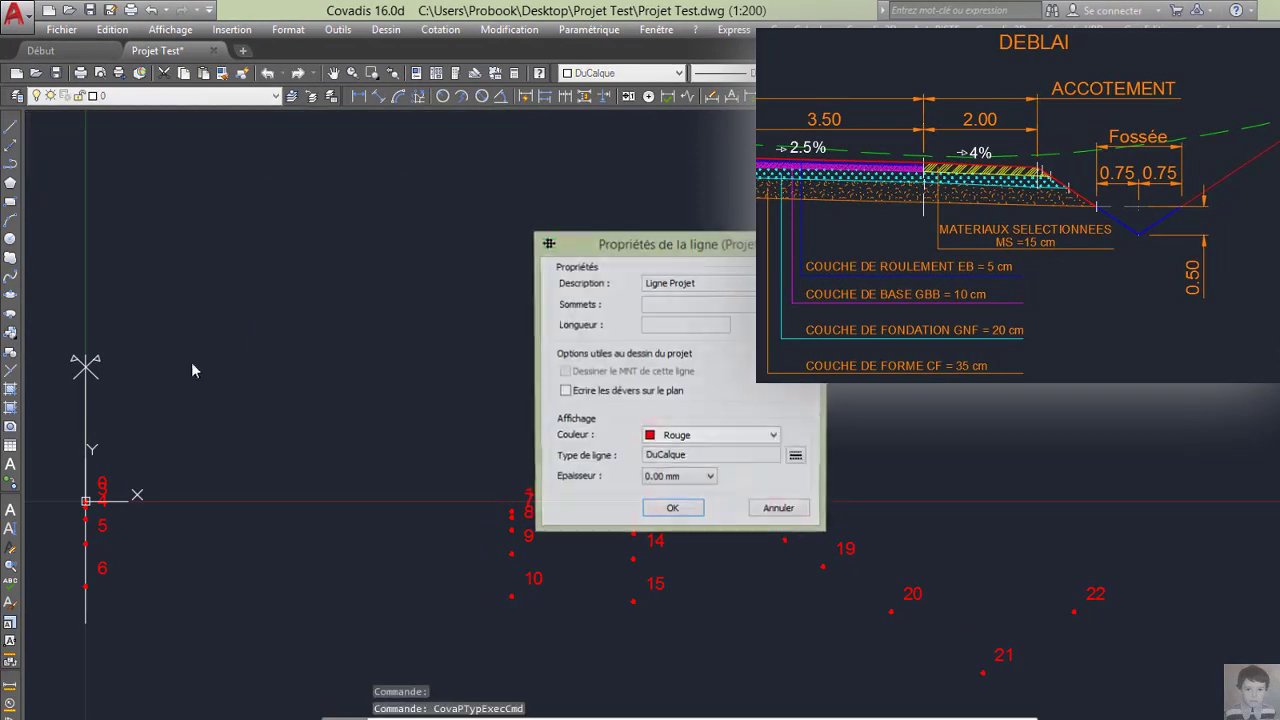
click(686, 516)
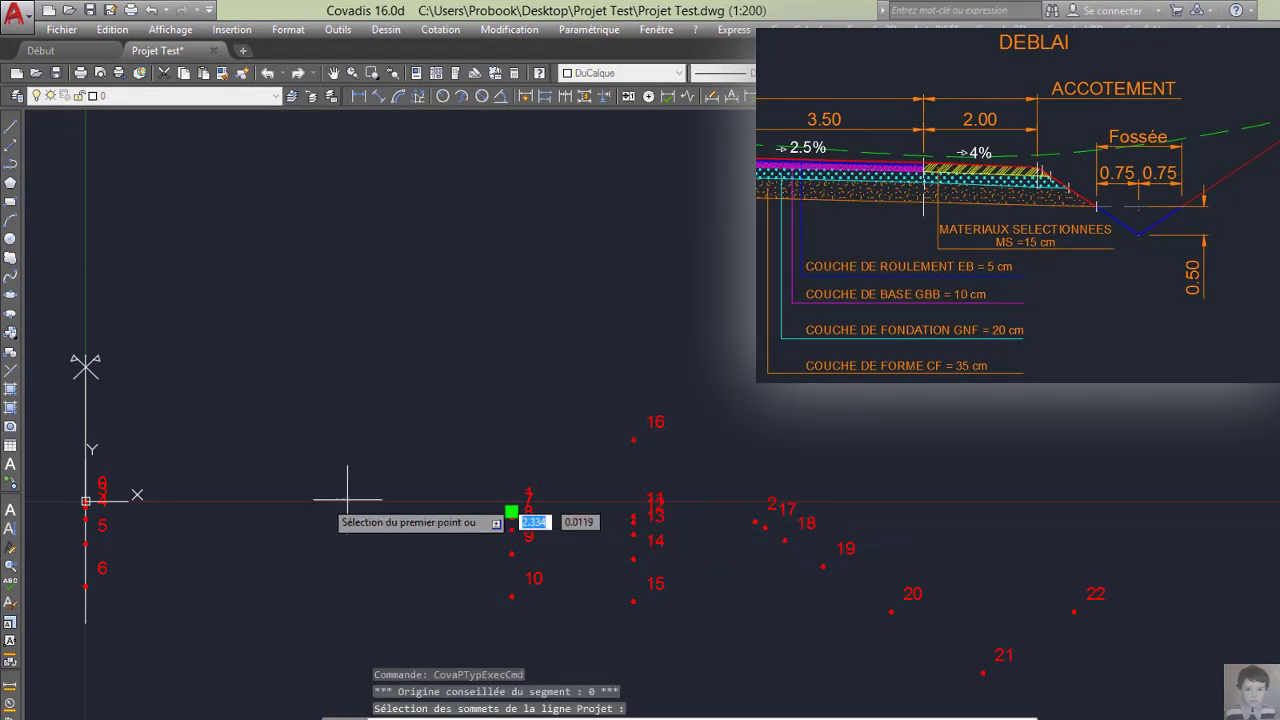
click(85, 502)
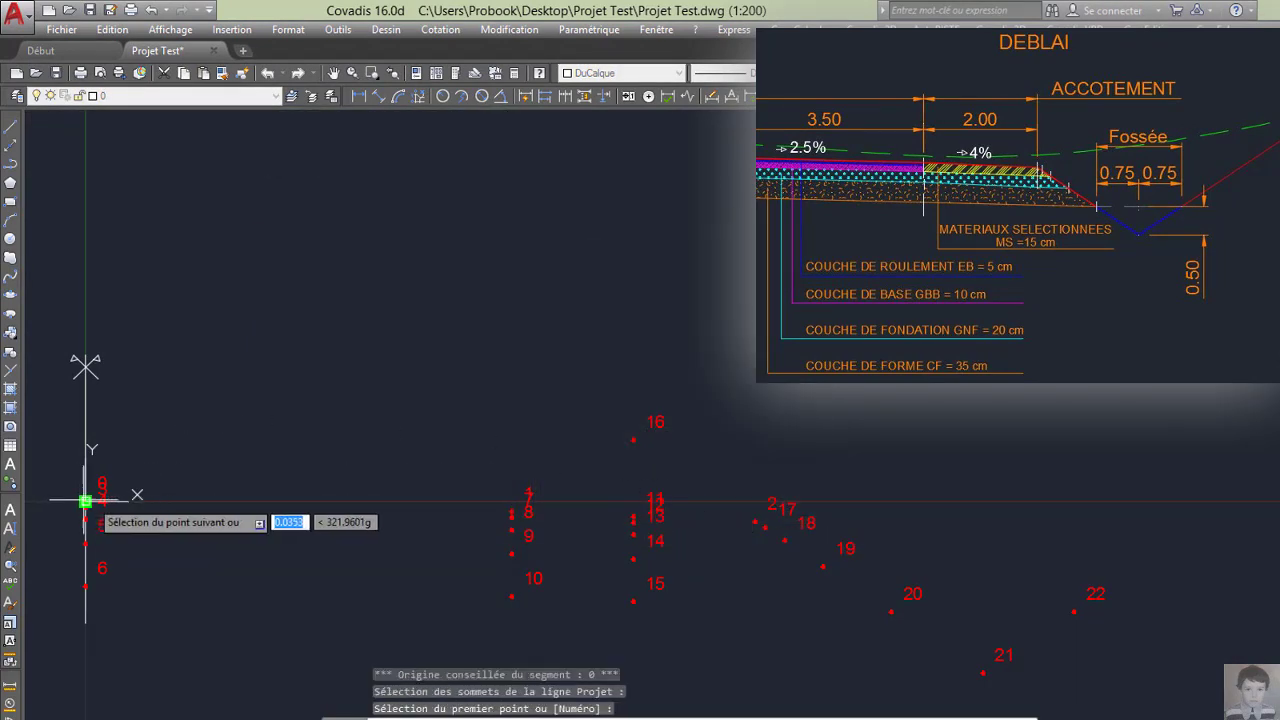
click(512, 512)
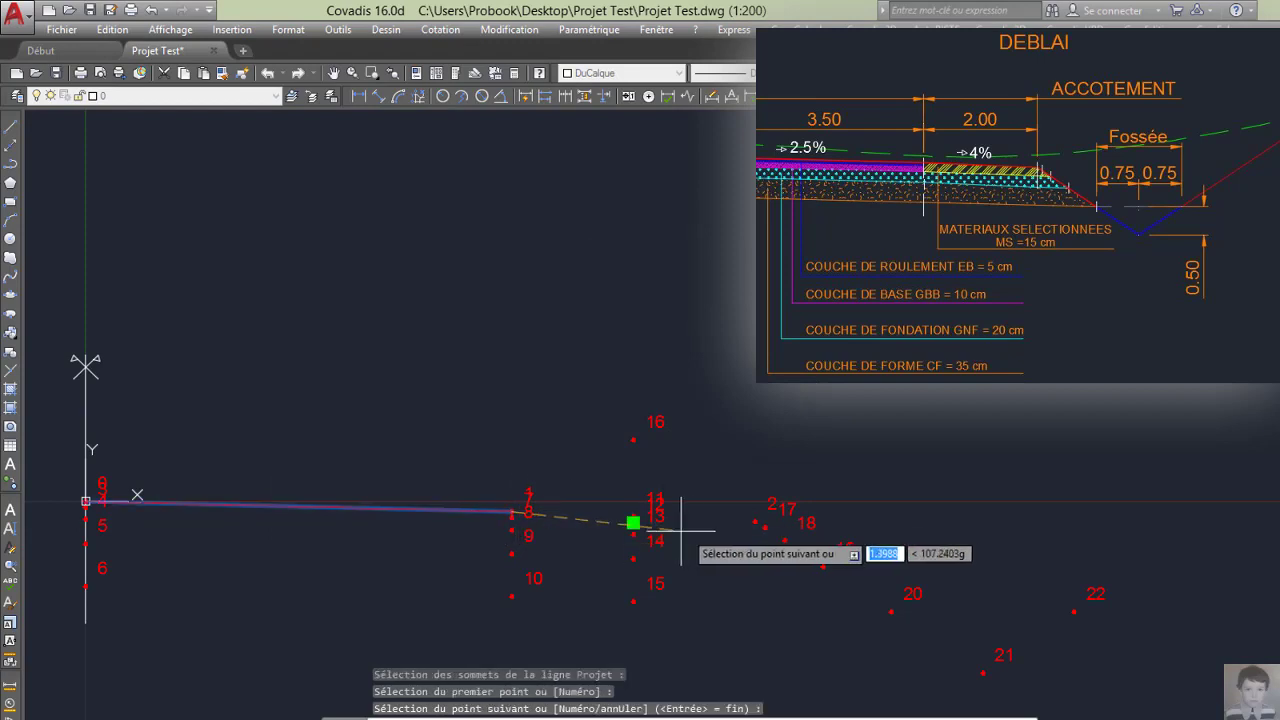
click(755, 522)
Step: Continue the Projet line down the slope through points 17, 18, 19 and 20, then across ditch points 21 and 22, and finish it
click(767, 527)
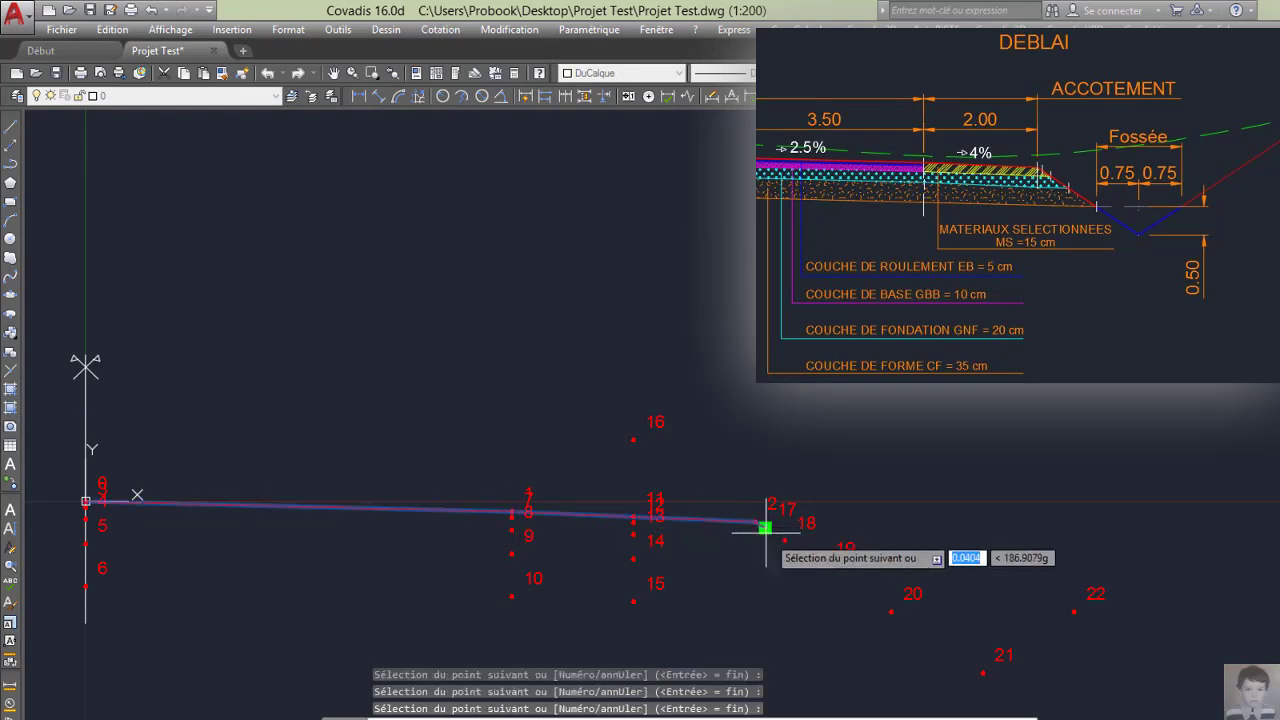
click(784, 540)
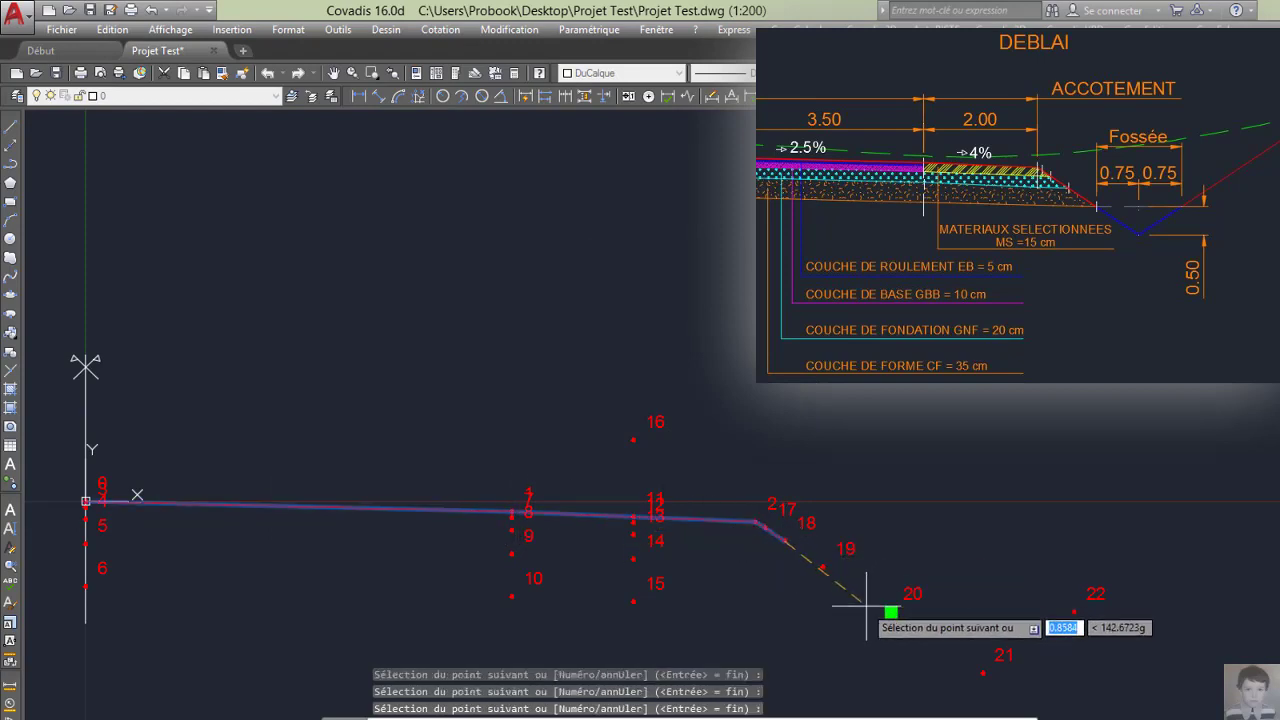
click(822, 567)
click(890, 610)
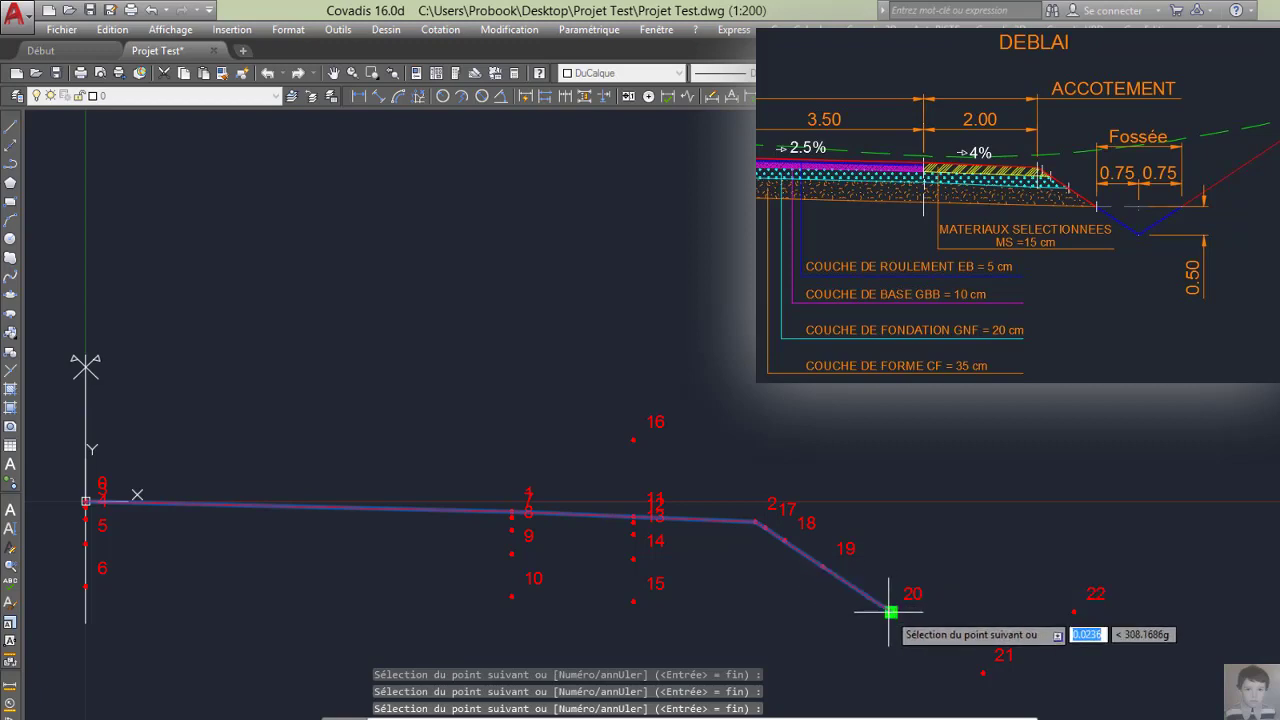
click(982, 673)
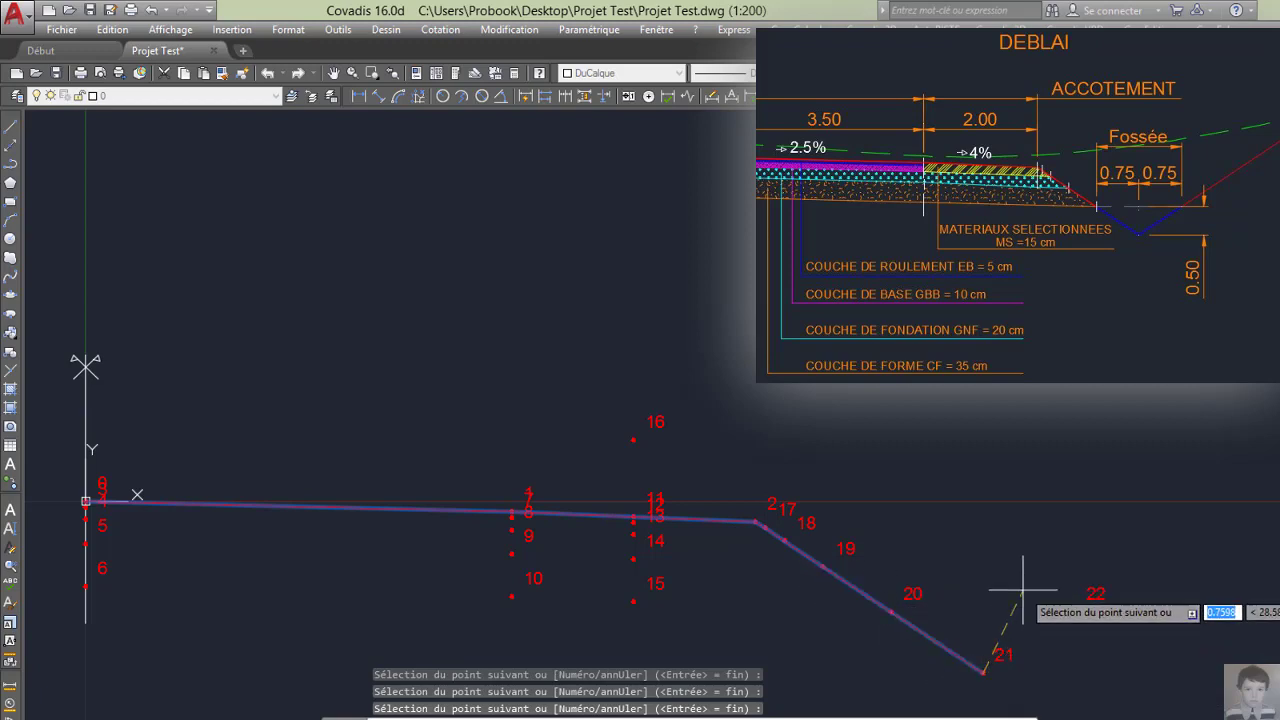
click(1050, 610)
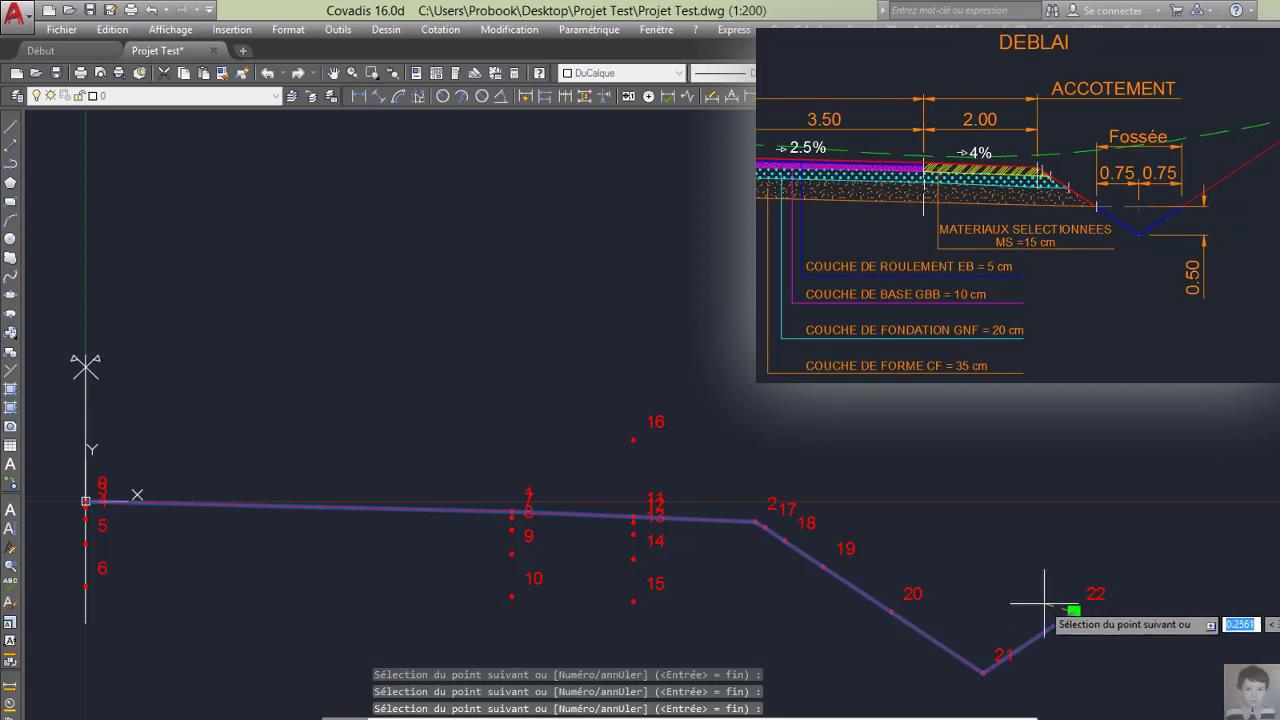
right_click(1047, 598)
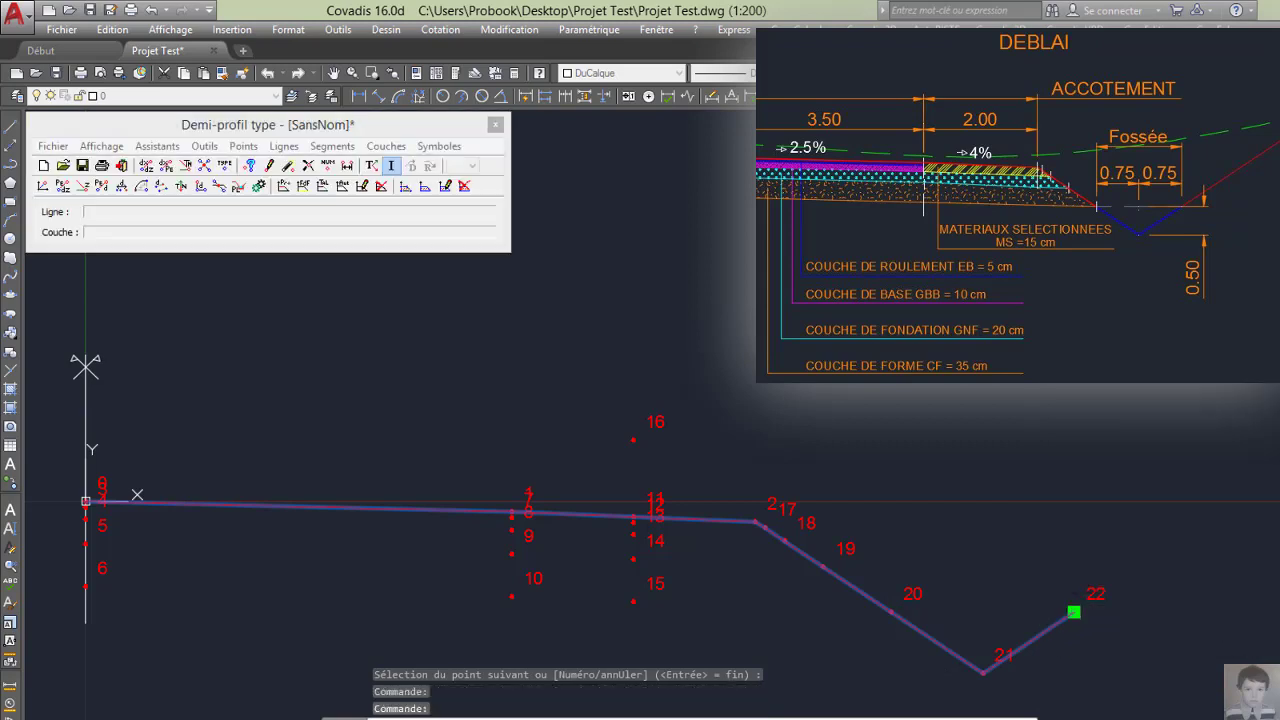
click(1085, 388)
Step: Create the yellow Fond de forme line with default properties through capping-layer bottom points 6, 10, 15 and 20
click(283, 146)
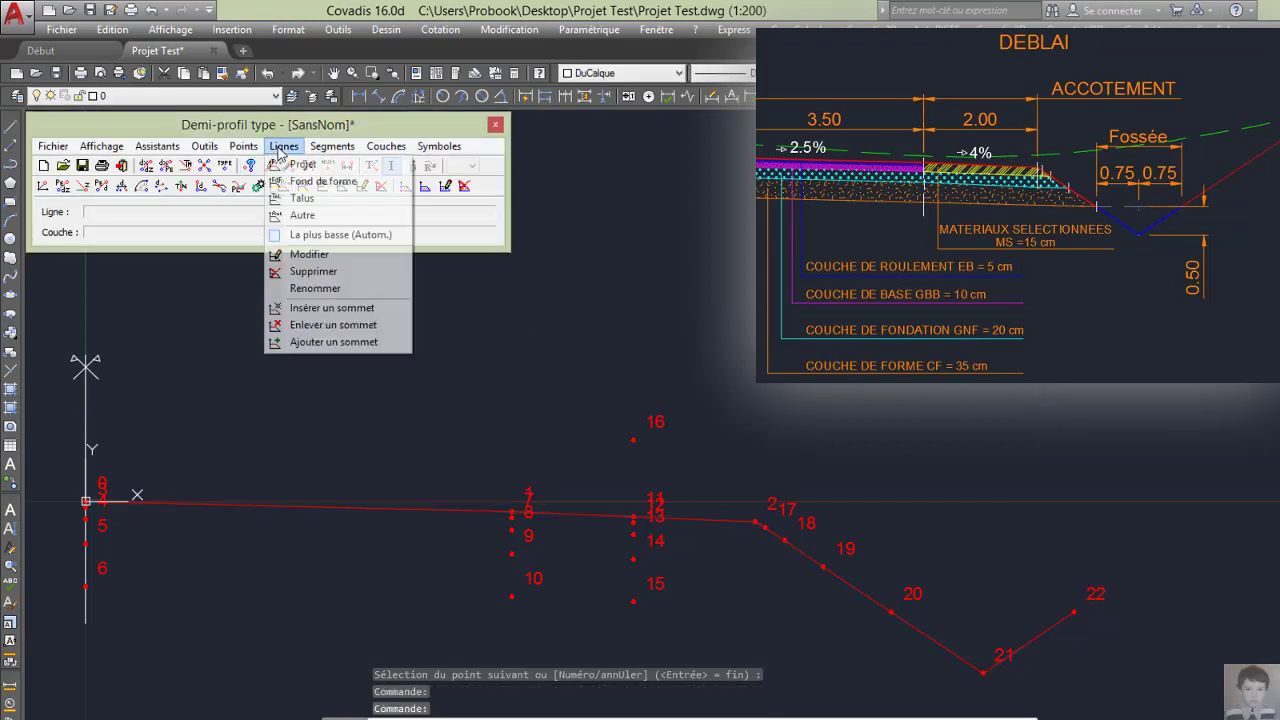
click(310, 181)
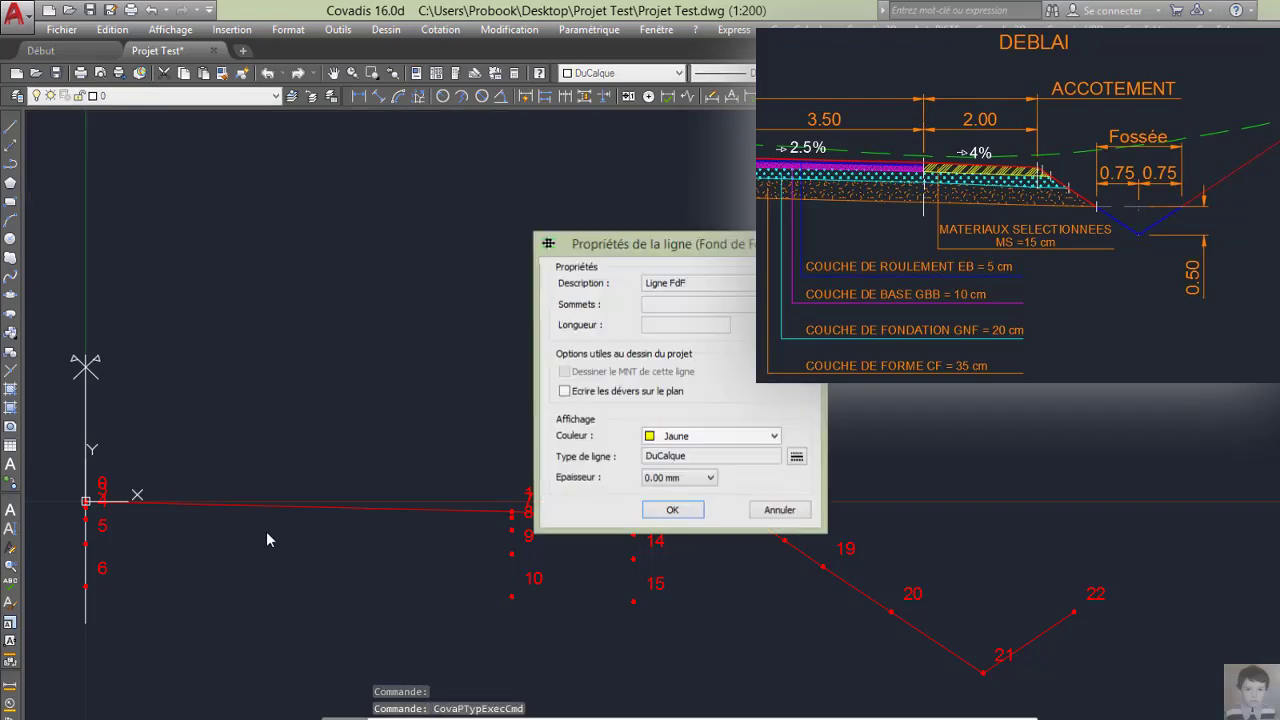
click(691, 513)
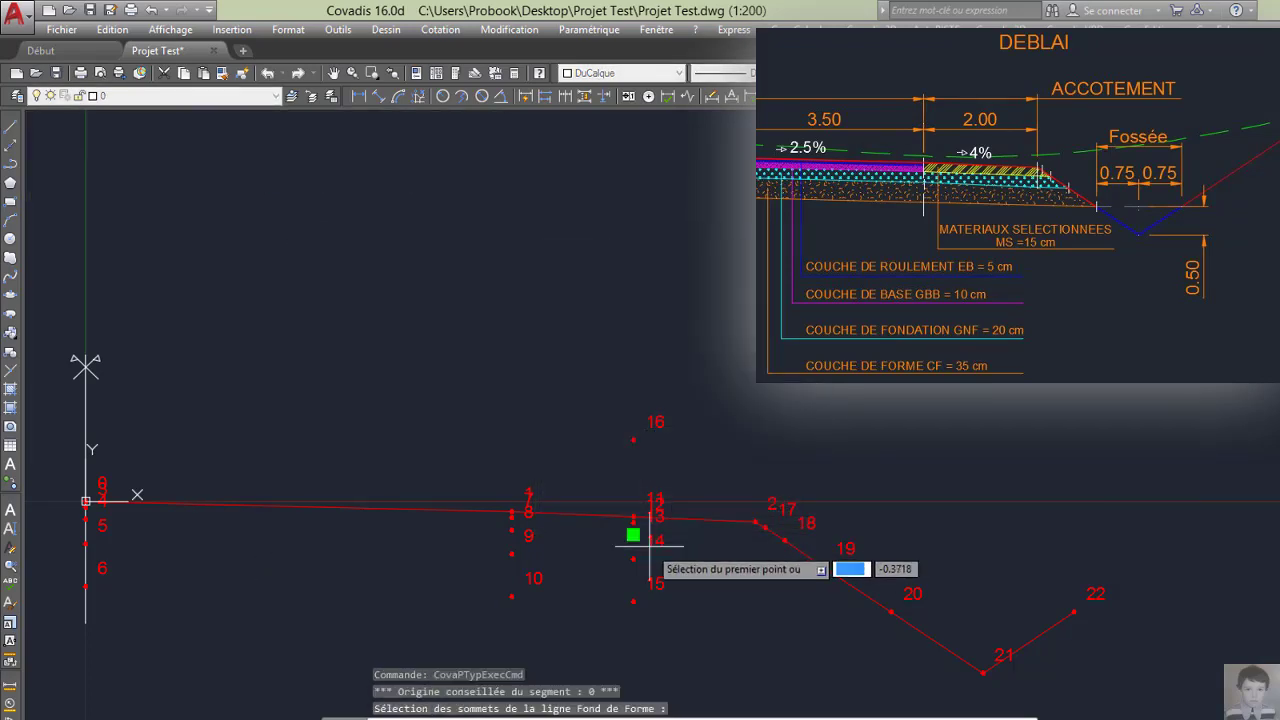
click(85, 587)
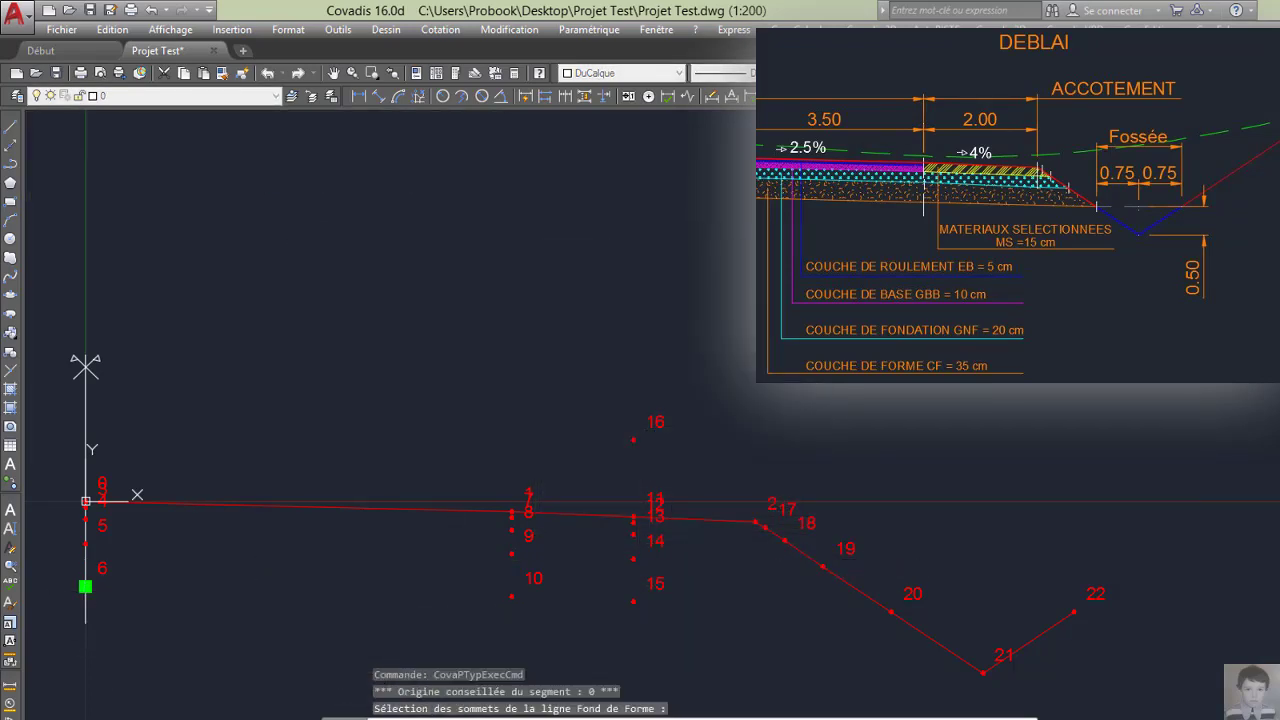
click(511, 596)
click(891, 611)
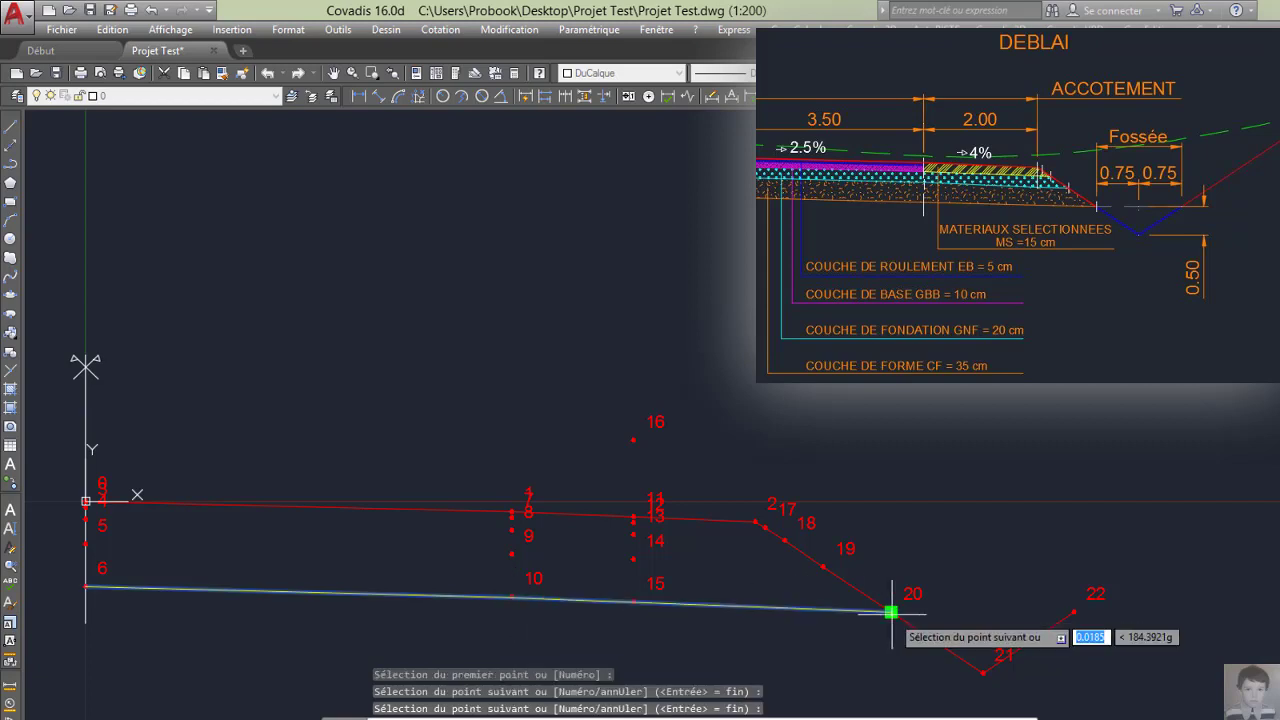
right_click(891, 612)
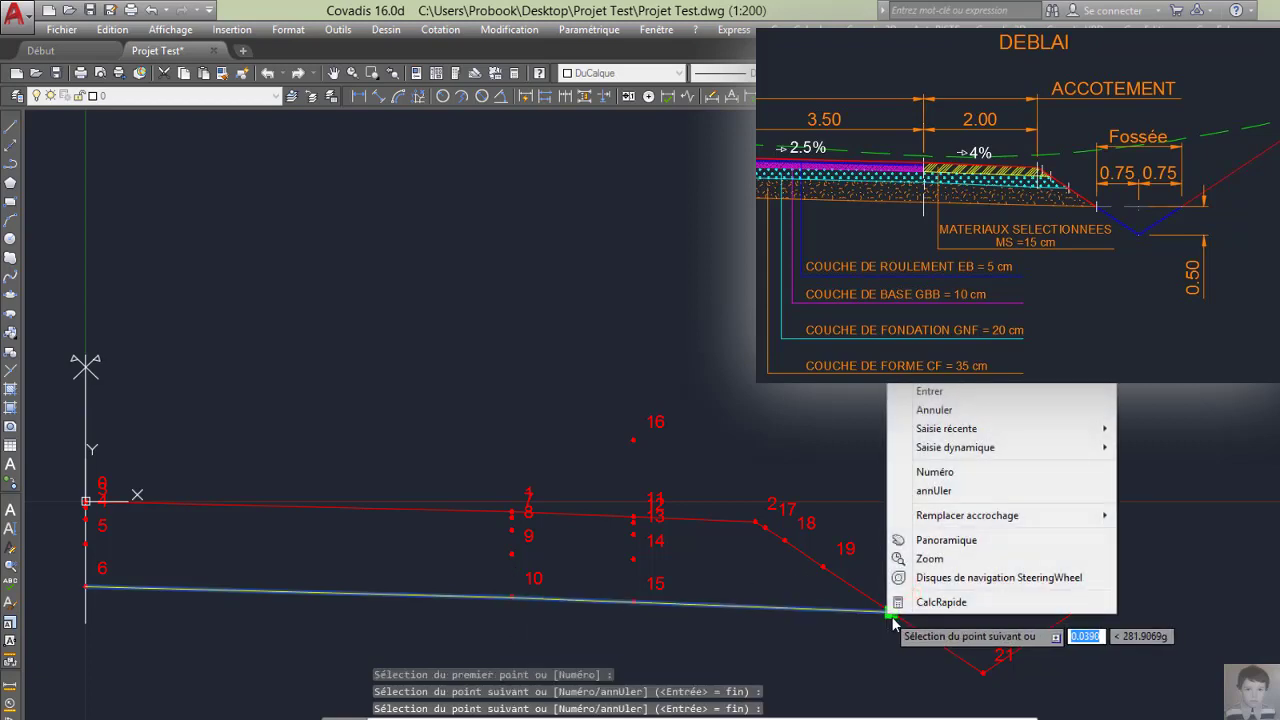
click(932, 392)
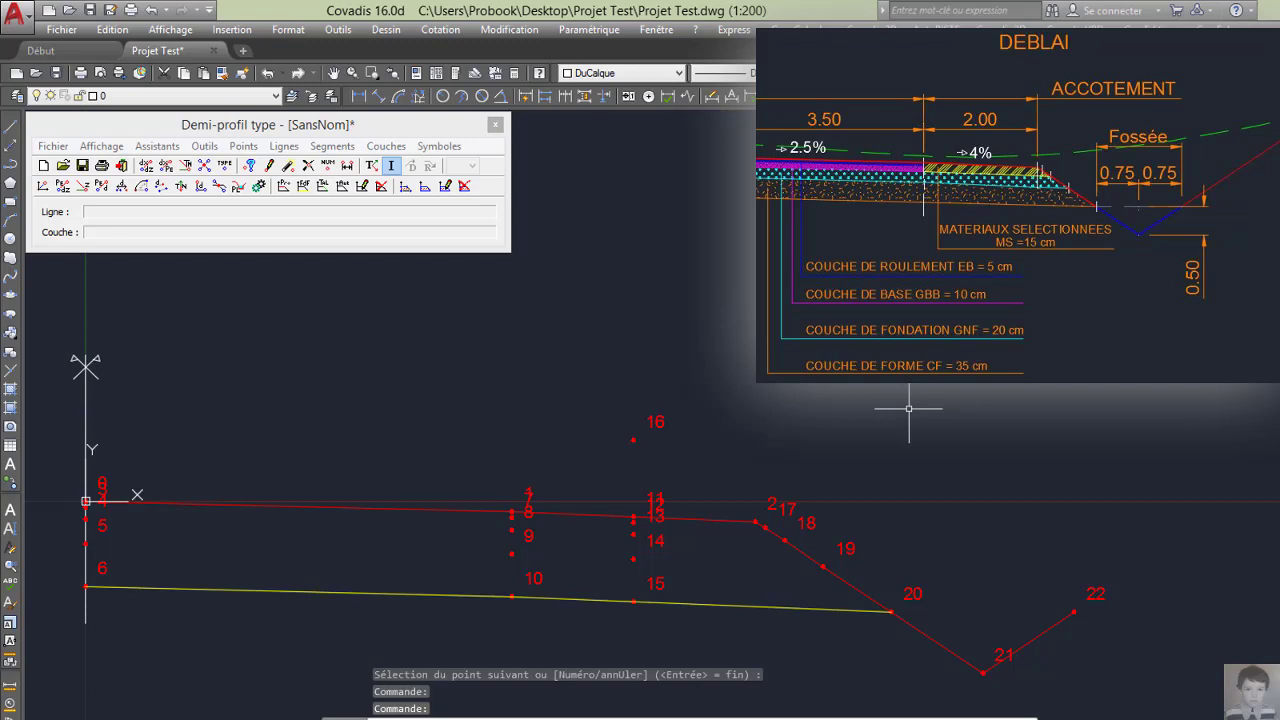
Step: Define the wearing course layer by points, outlining it with vertices 0, 3, 7 and 1
click(387, 147)
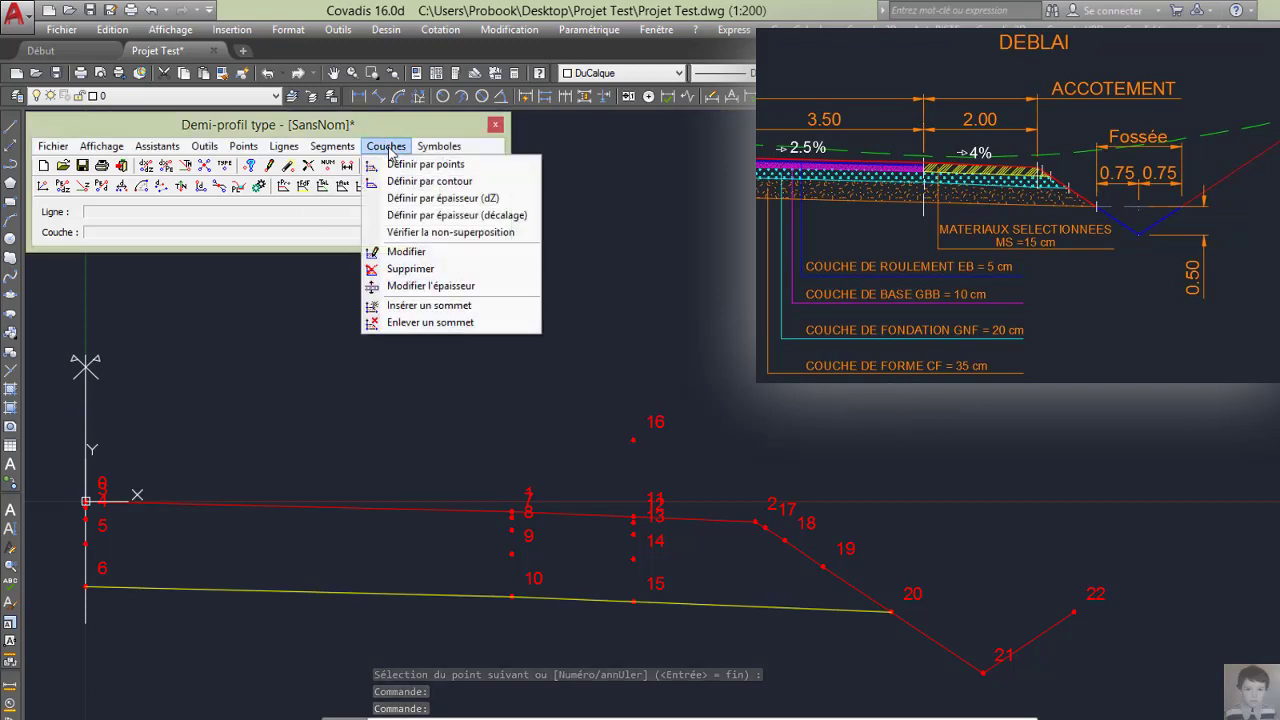
click(403, 168)
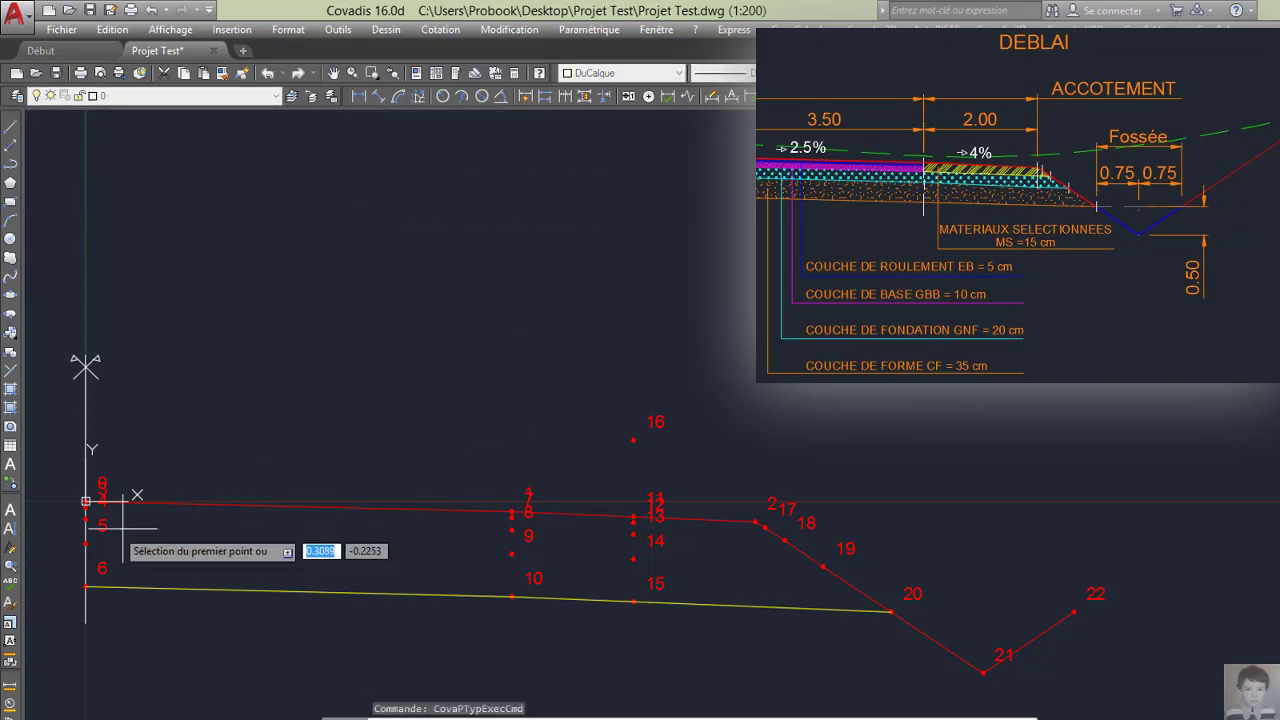
click(85, 500)
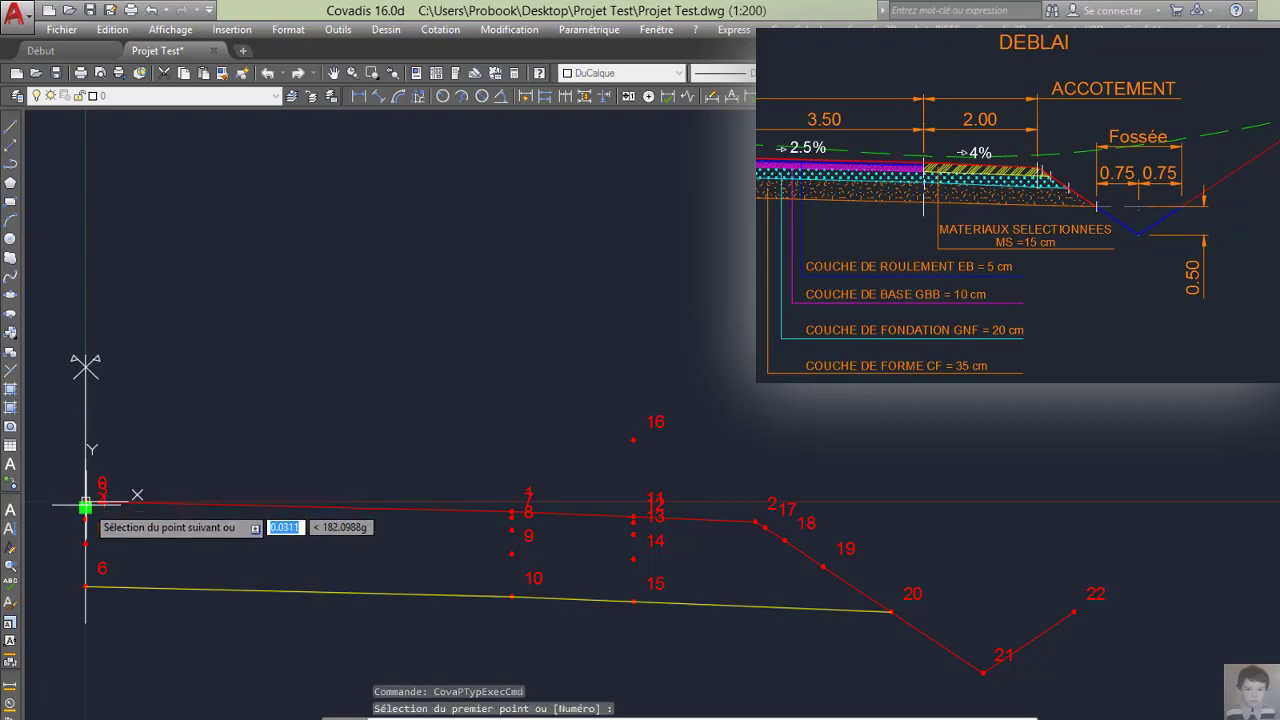
click(512, 513)
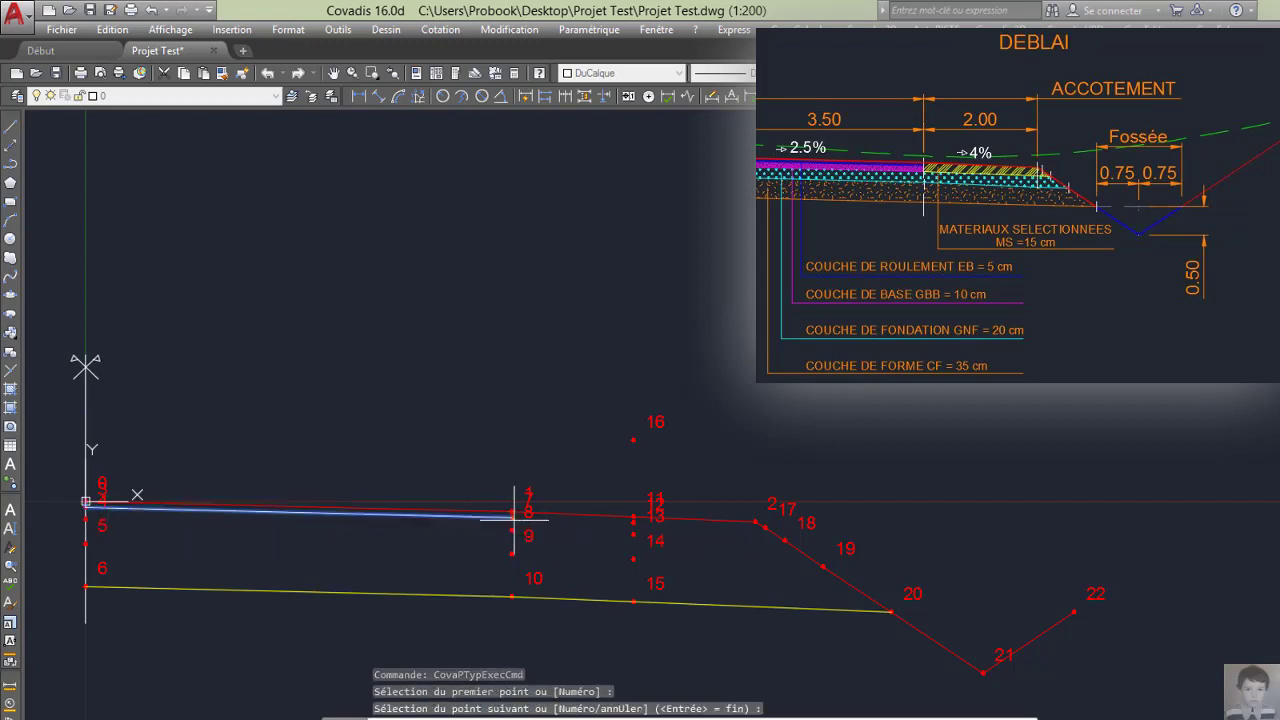
click(512, 513)
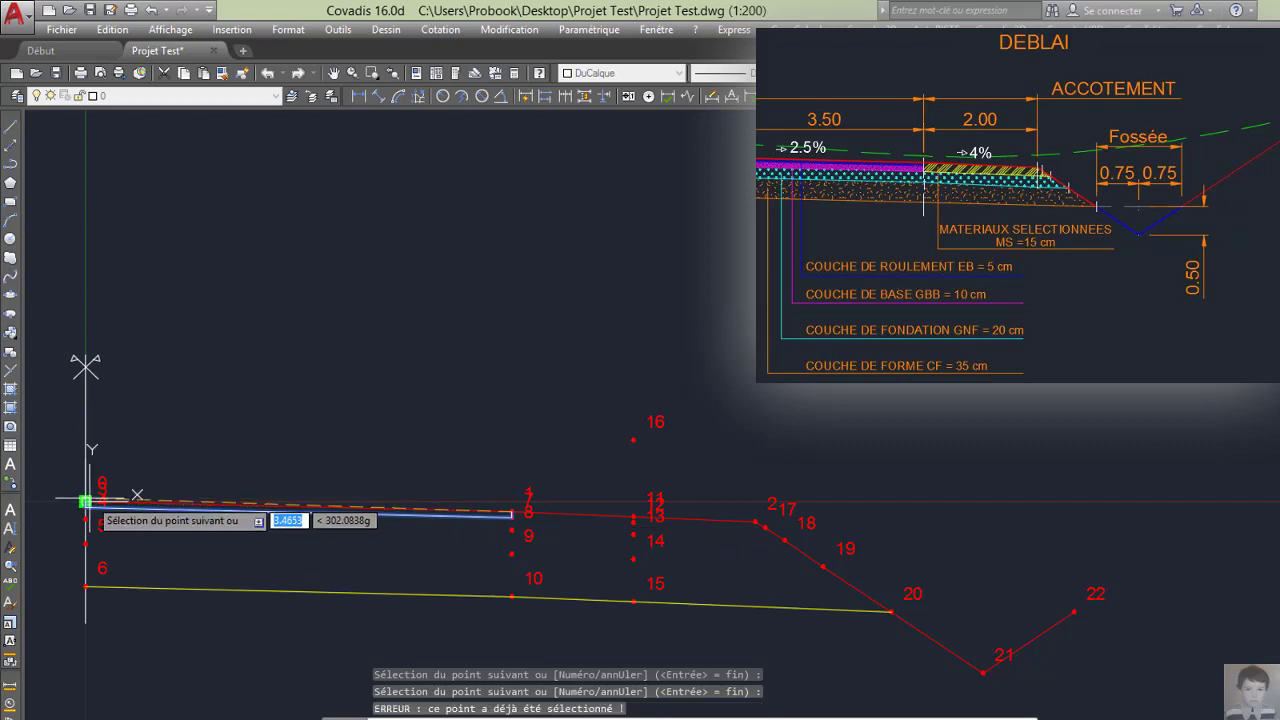
right_click(85, 500)
click(110, 505)
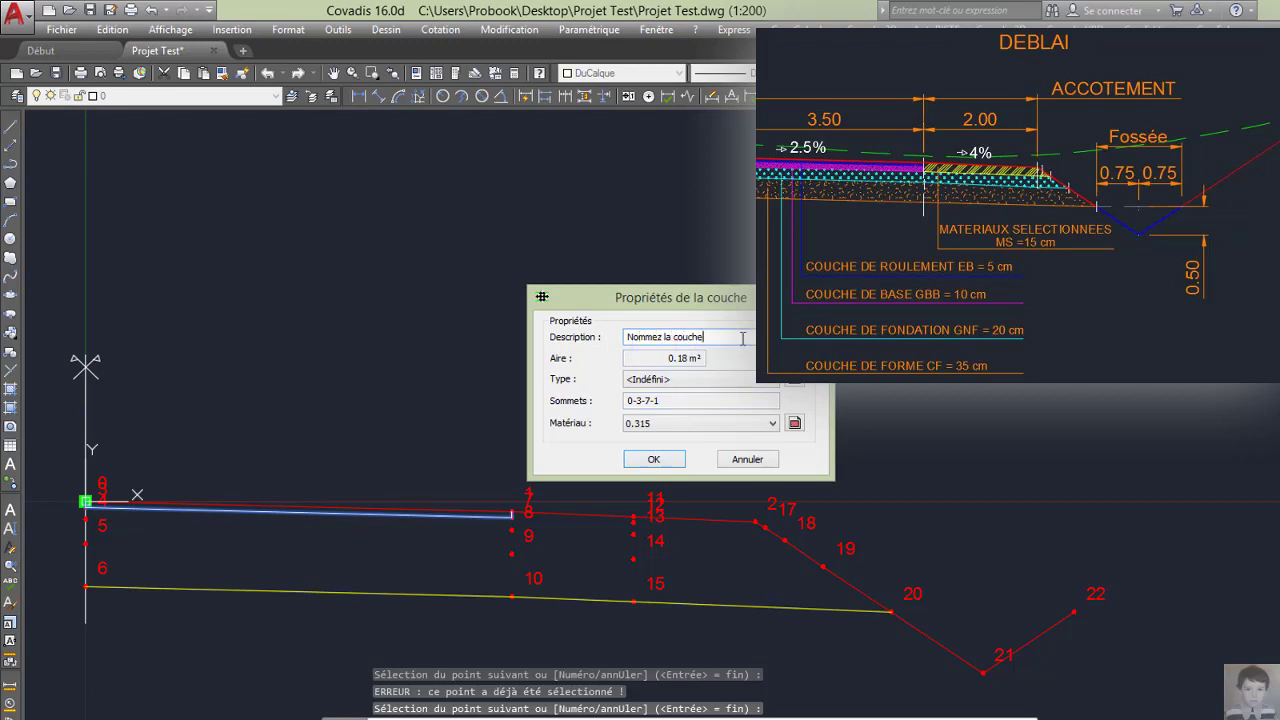
Step: Assign a material to the wearing course layer 0-3-7-1 and finish the layer definition
click(660, 423)
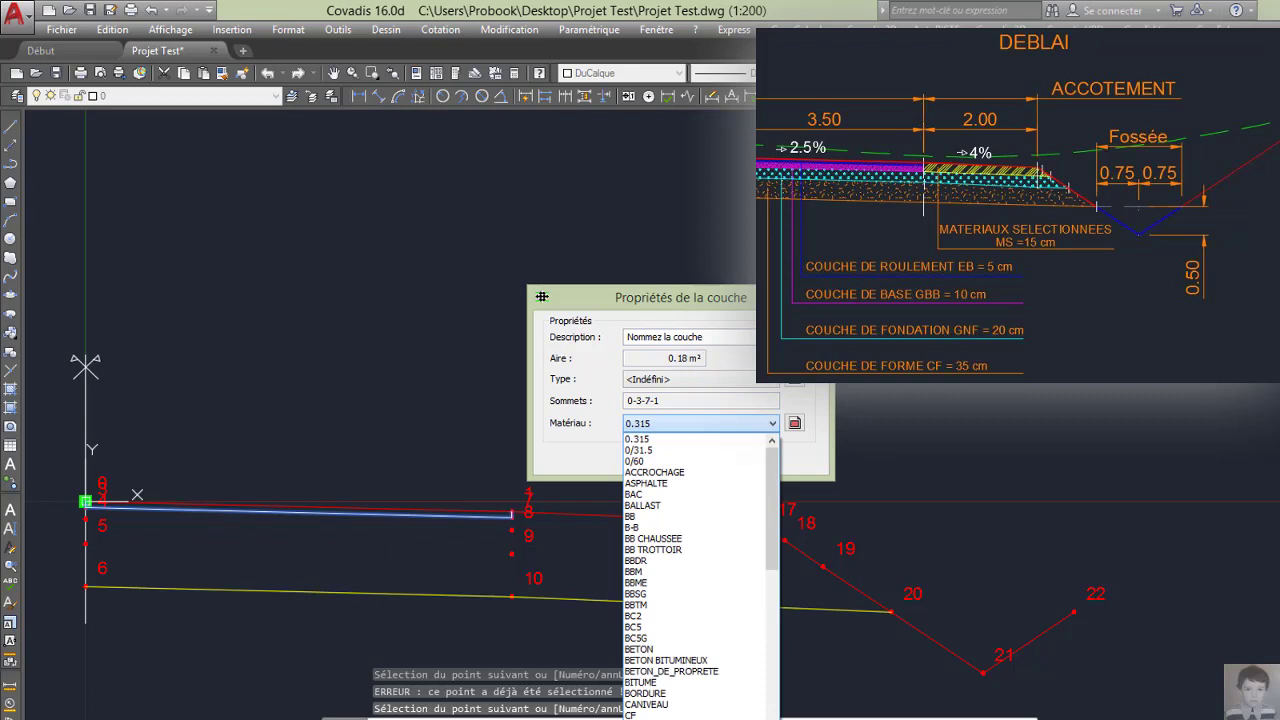
click(648, 562)
click(650, 463)
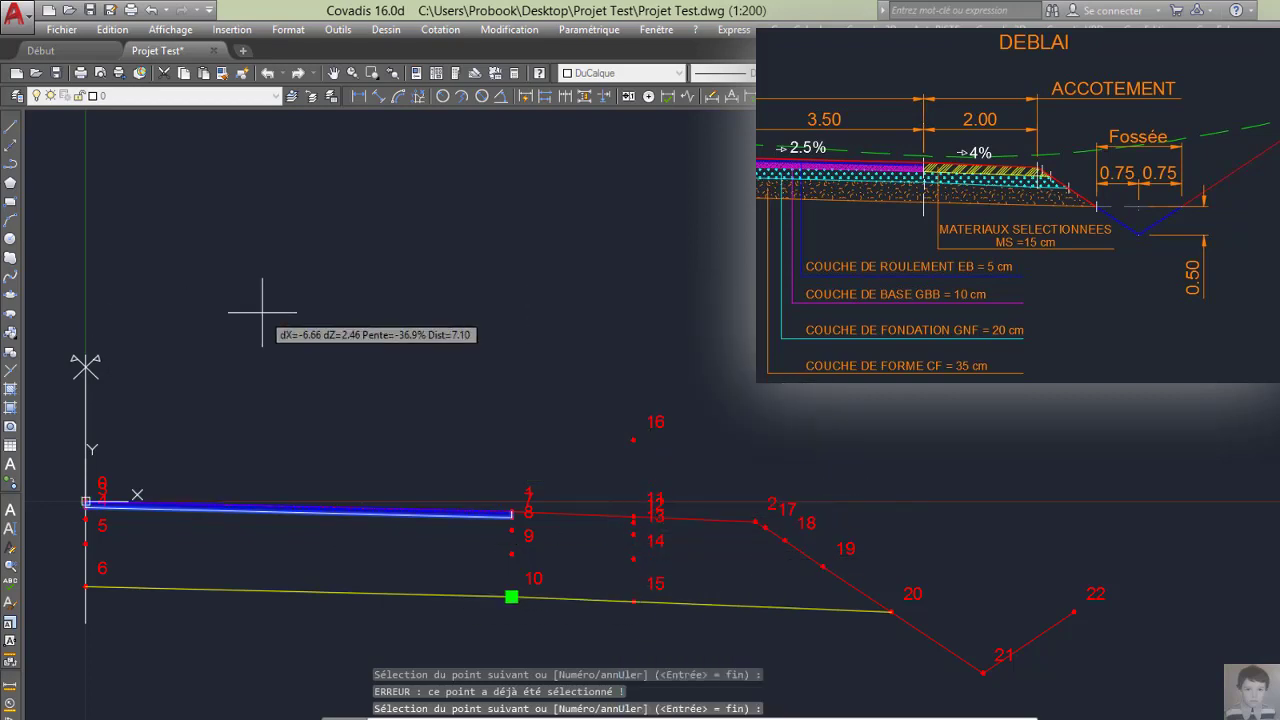
key(Return)
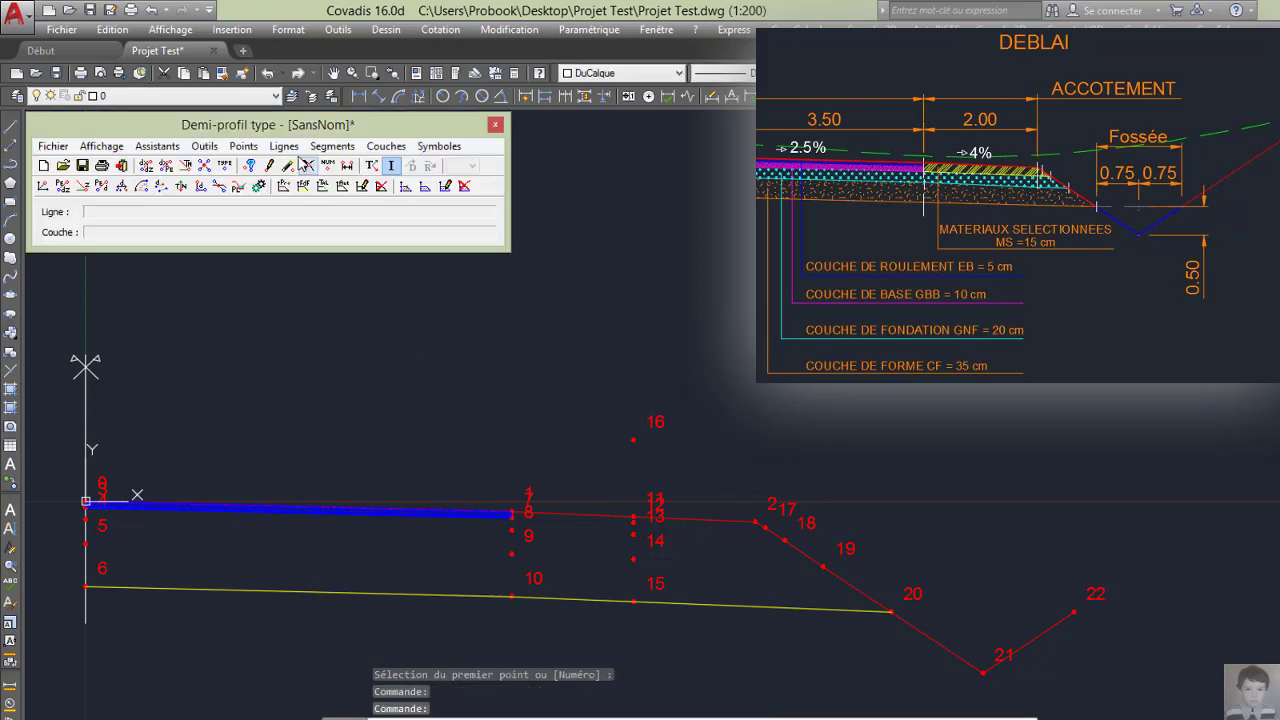
Step: Define the base course layer by points, outlining it with vertices 3, 4, 8 and 7
click(372, 148)
click(400, 164)
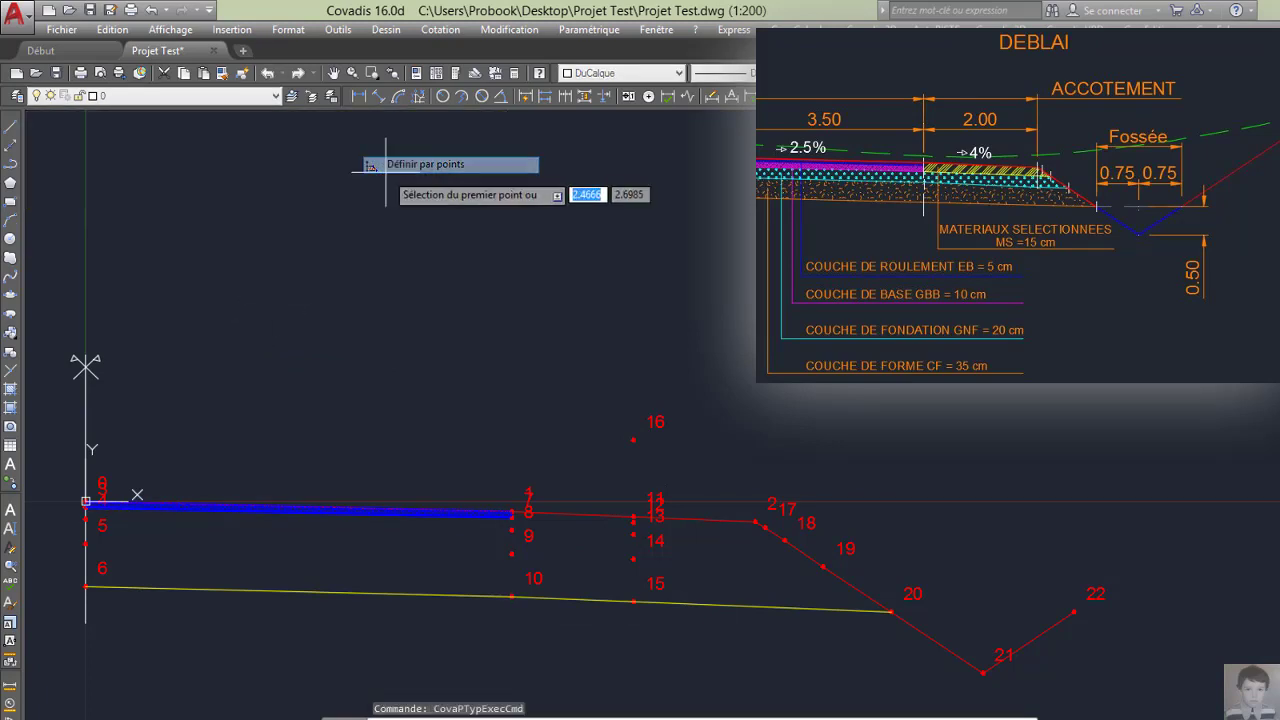
click(85, 507)
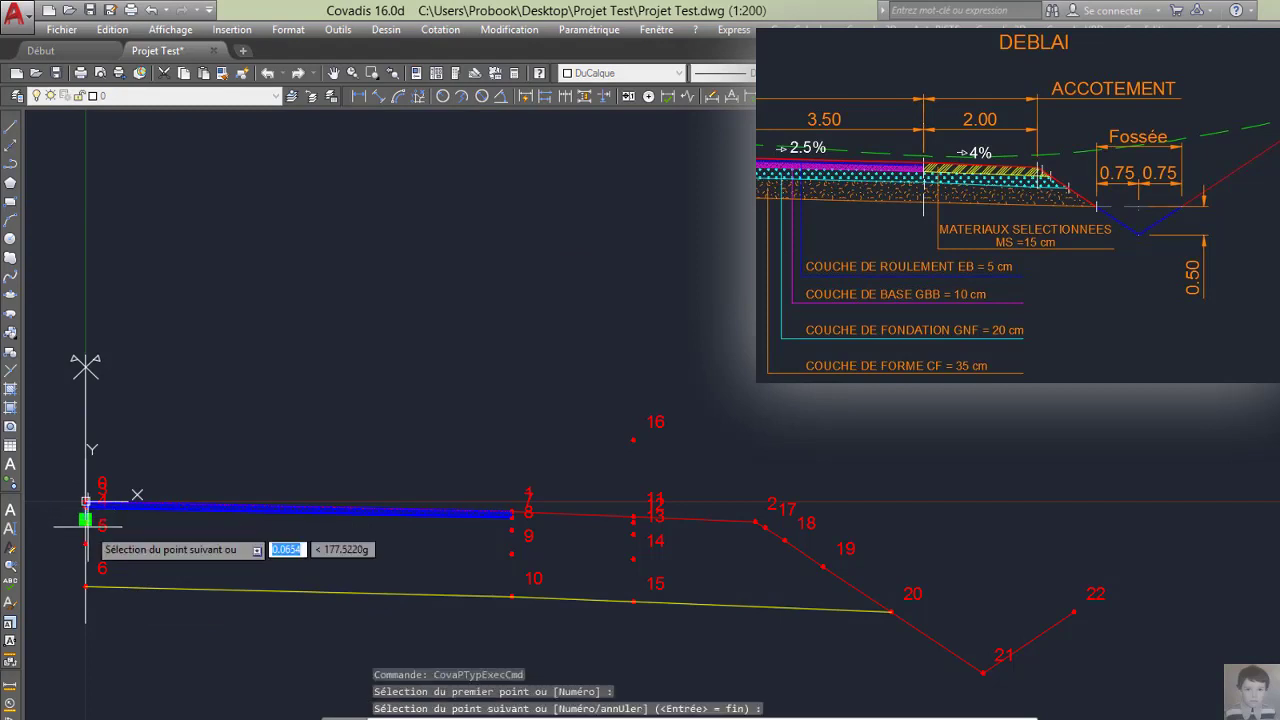
click(513, 529)
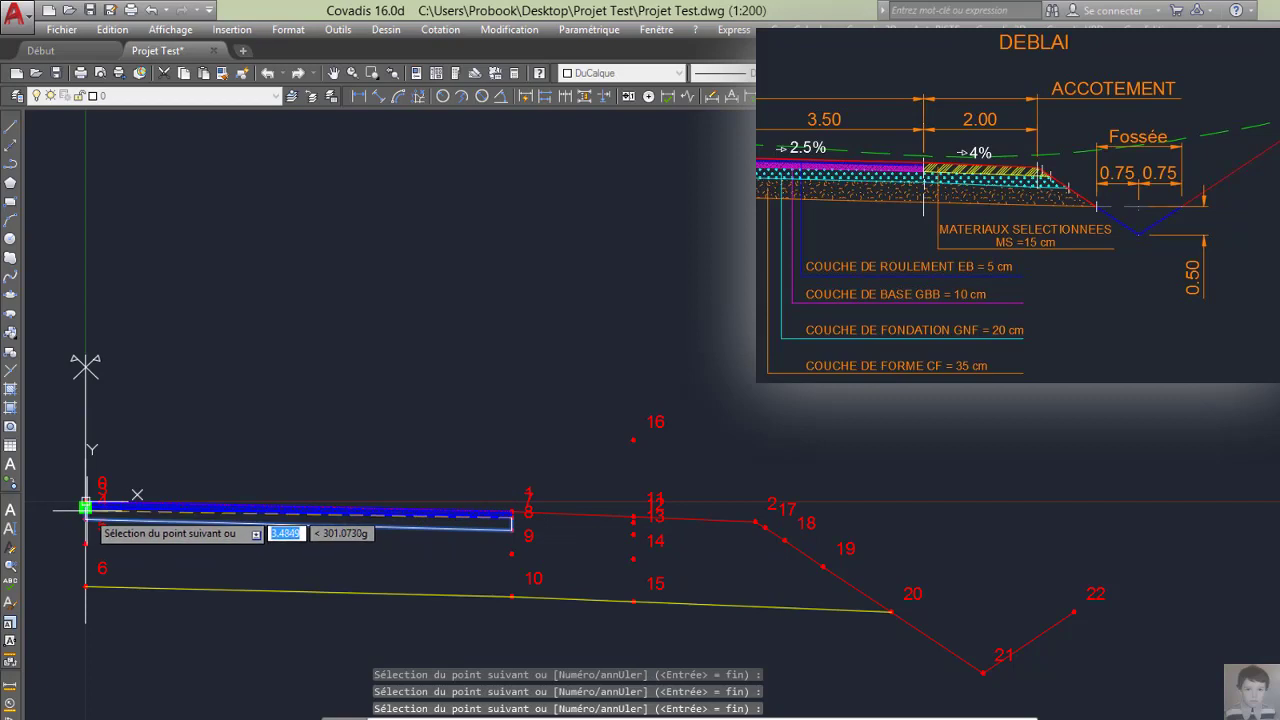
click(85, 509)
right_click(85, 509)
click(118, 520)
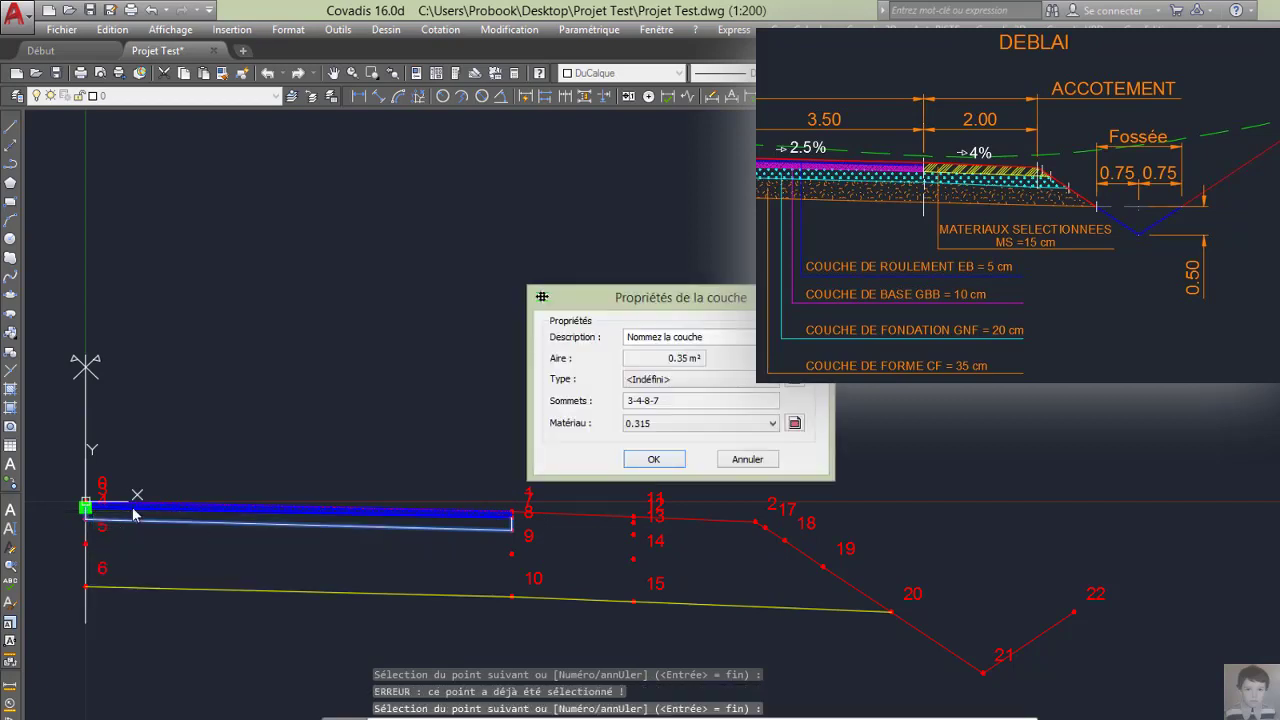
Step: Assign the GBB material to the base course layer 3-4-8-7 and finish the layer definition
click(659, 424)
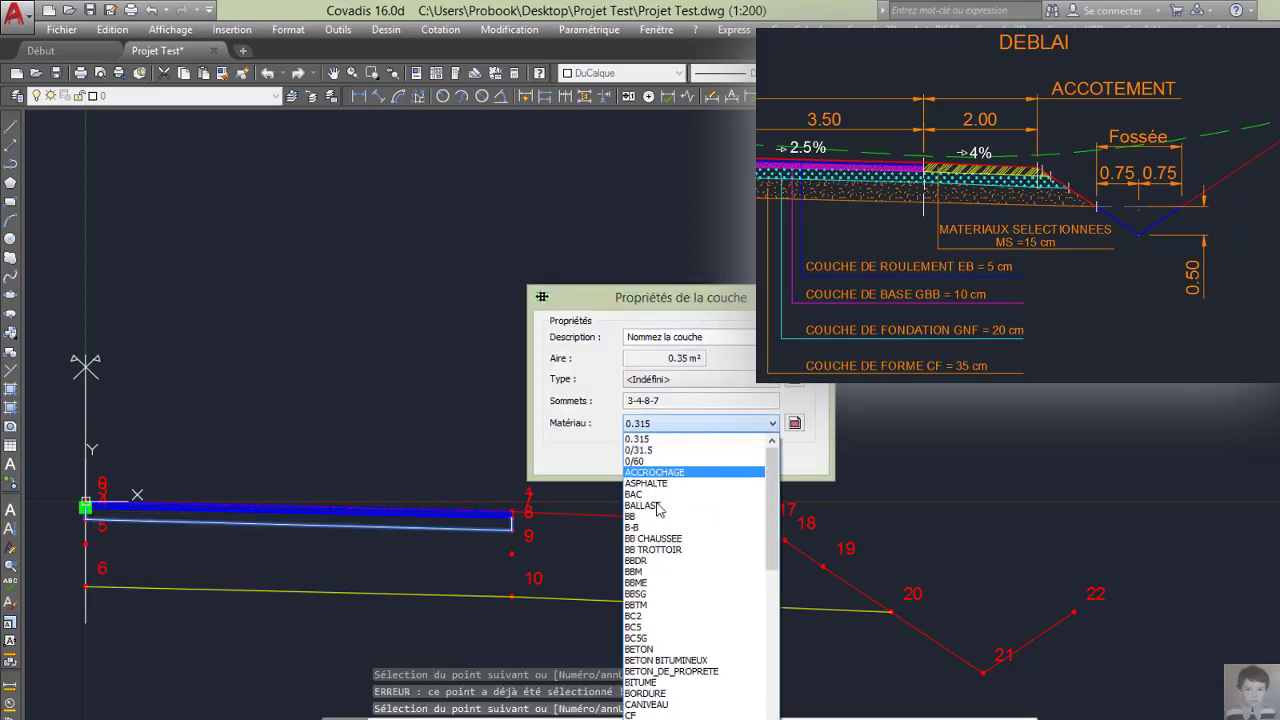
scroll(686, 675, down, 3)
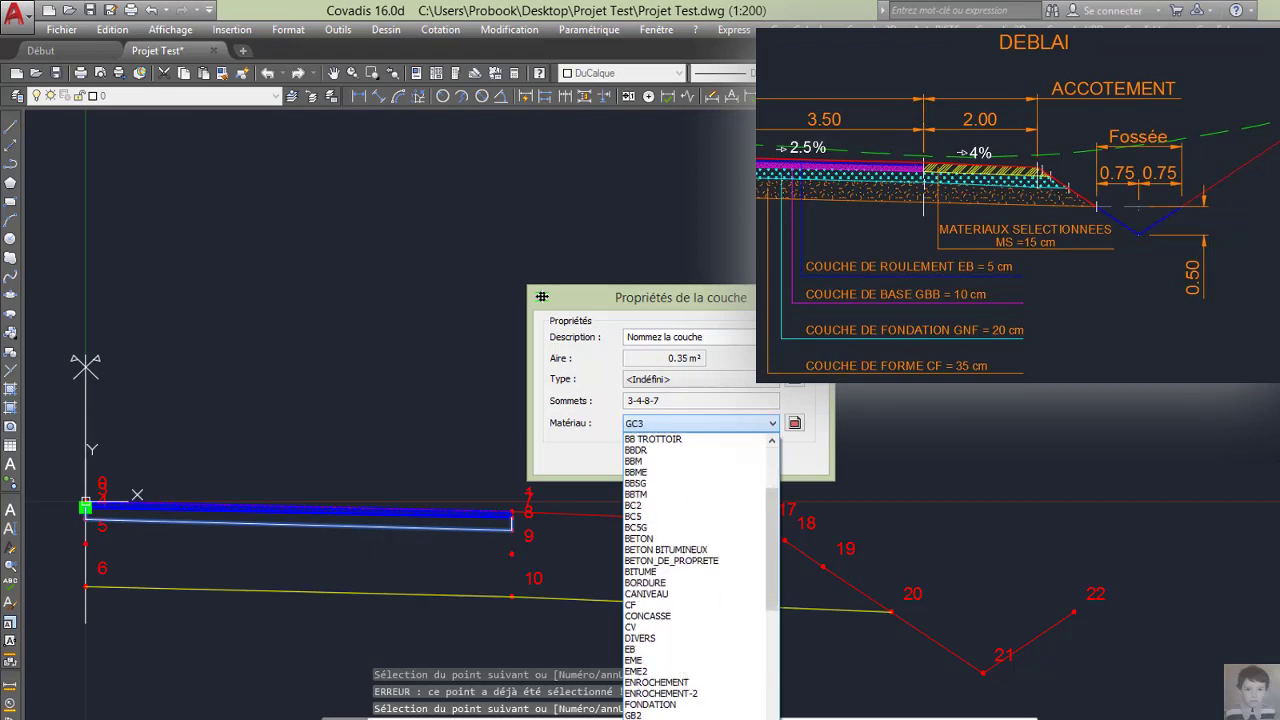
click(650, 718)
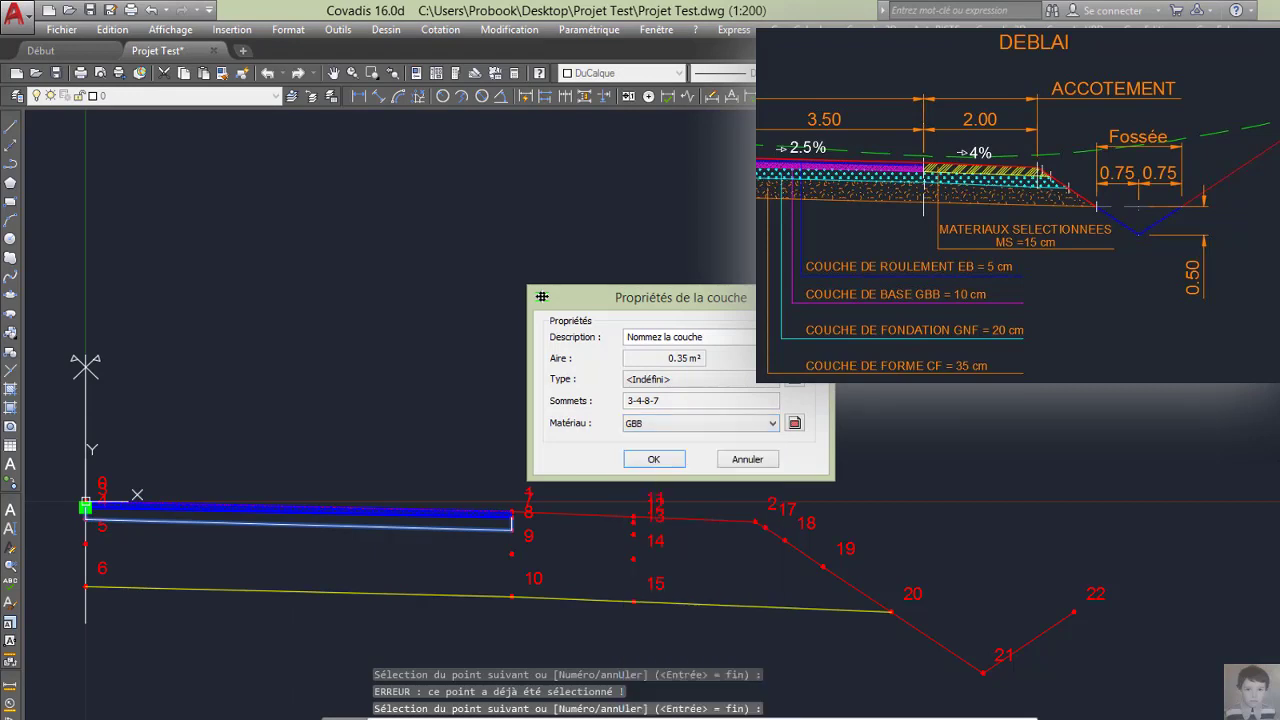
click(654, 461)
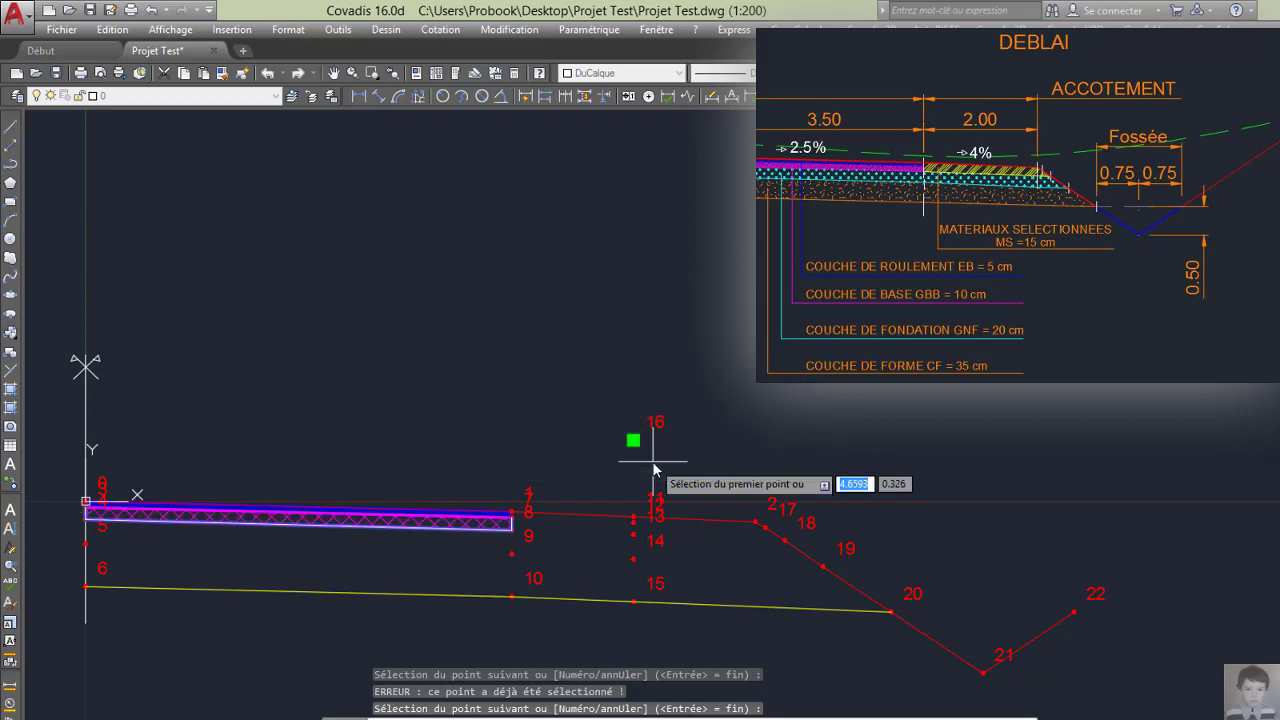
right_click(417, 372)
click(458, 381)
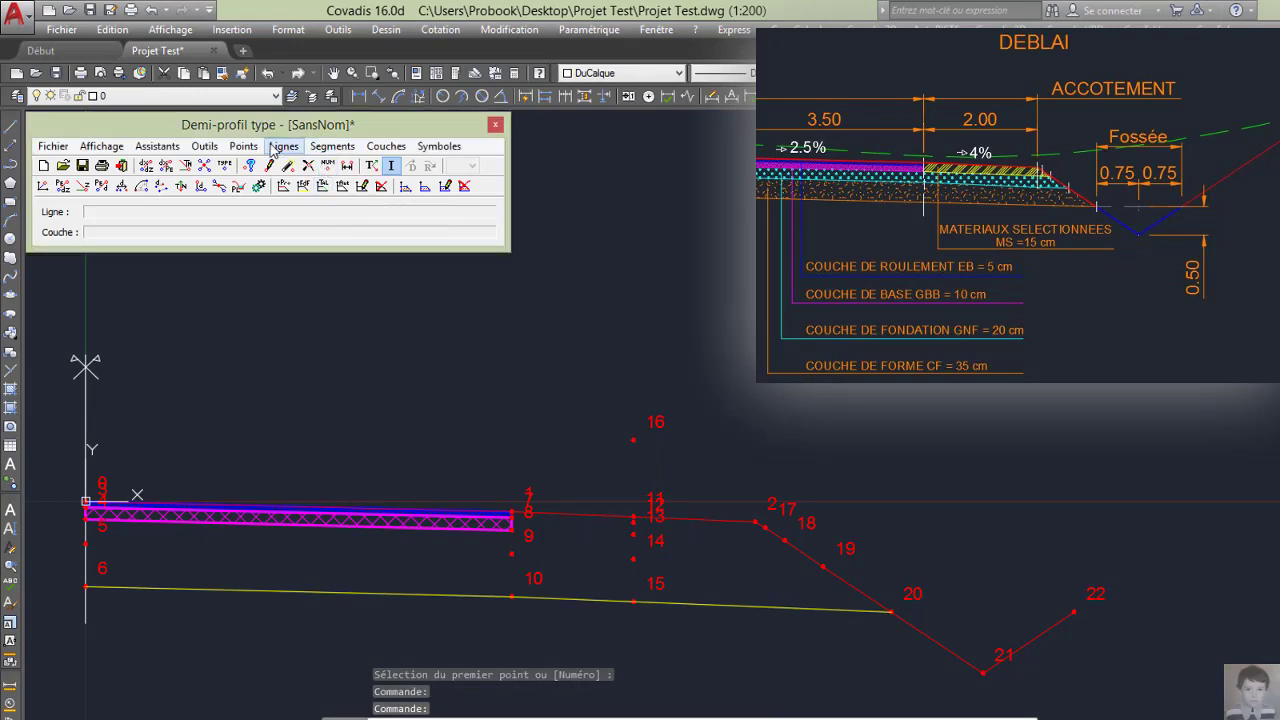
Step: Define the foundation layer by points, outlining it with vertices 4, 5, 9, 19, 18 and 8
click(385, 147)
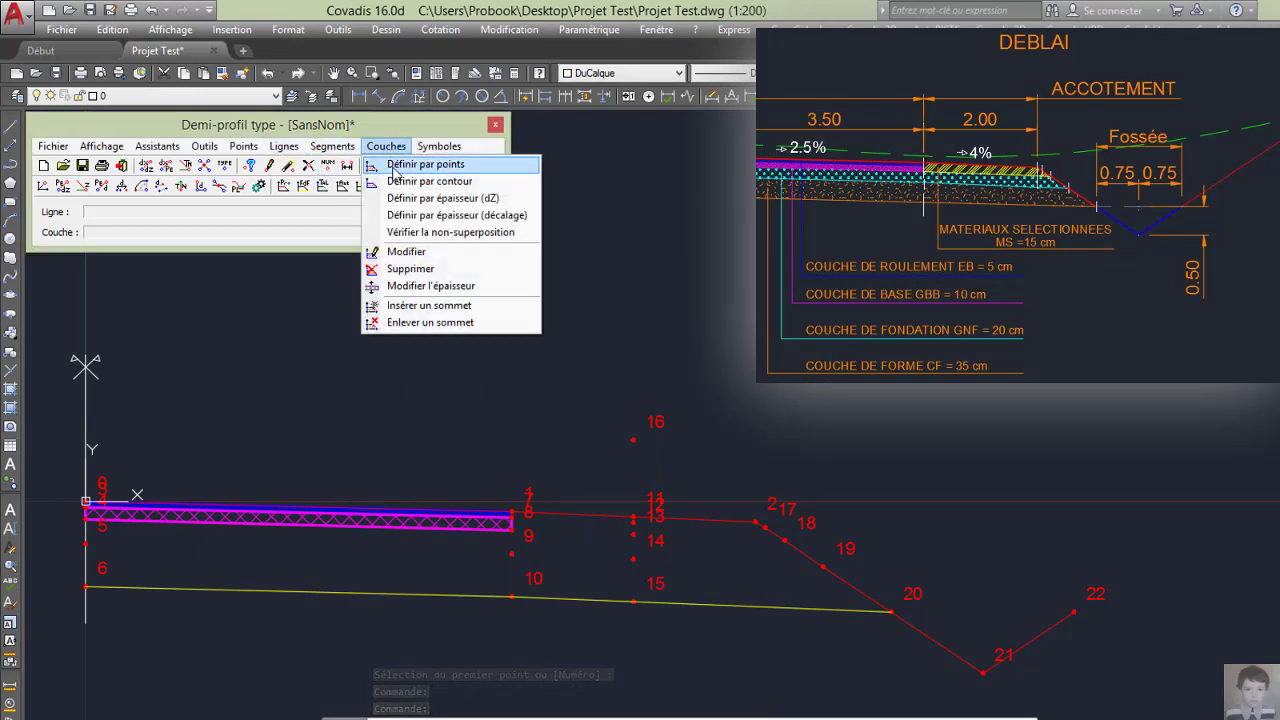
click(392, 164)
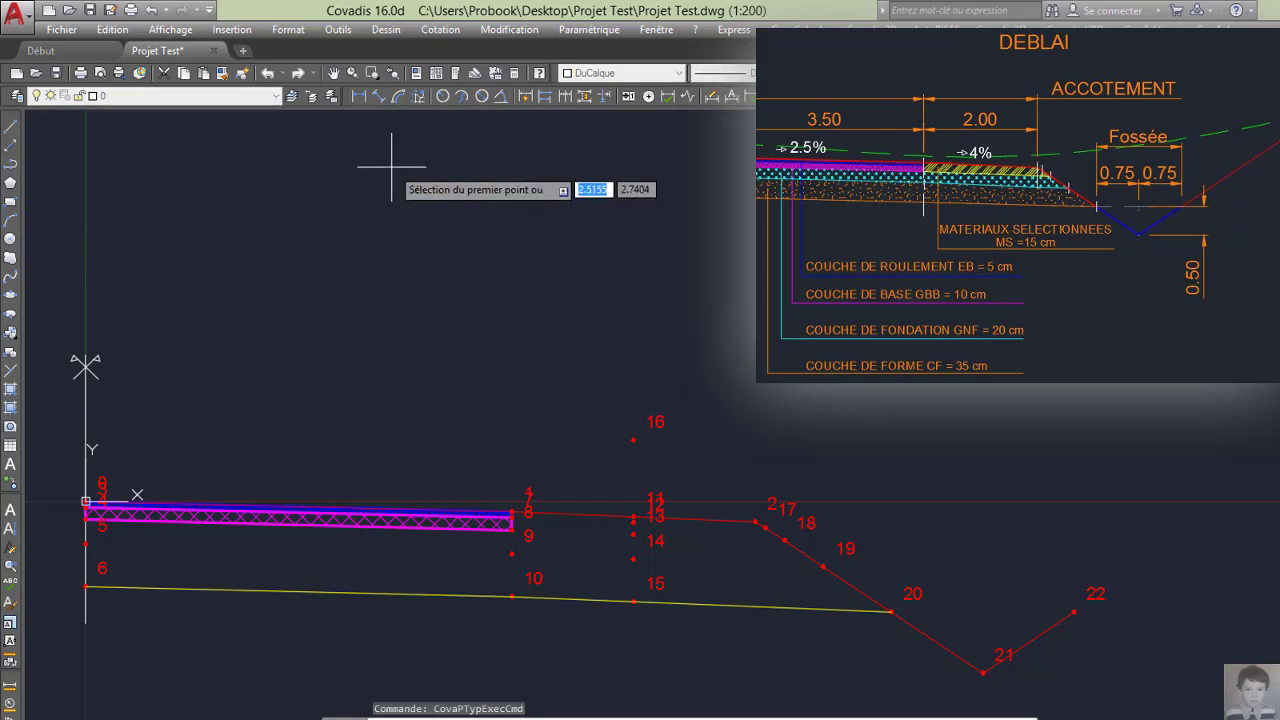
click(85, 544)
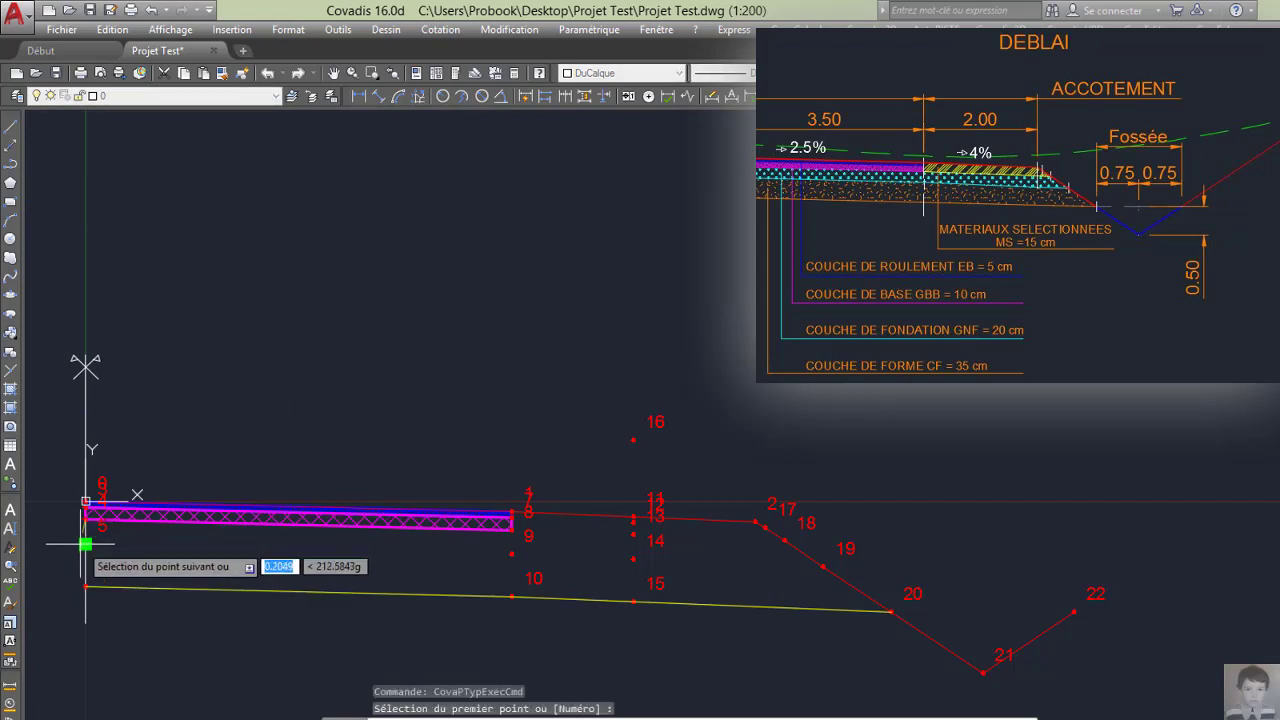
click(511, 554)
click(795, 565)
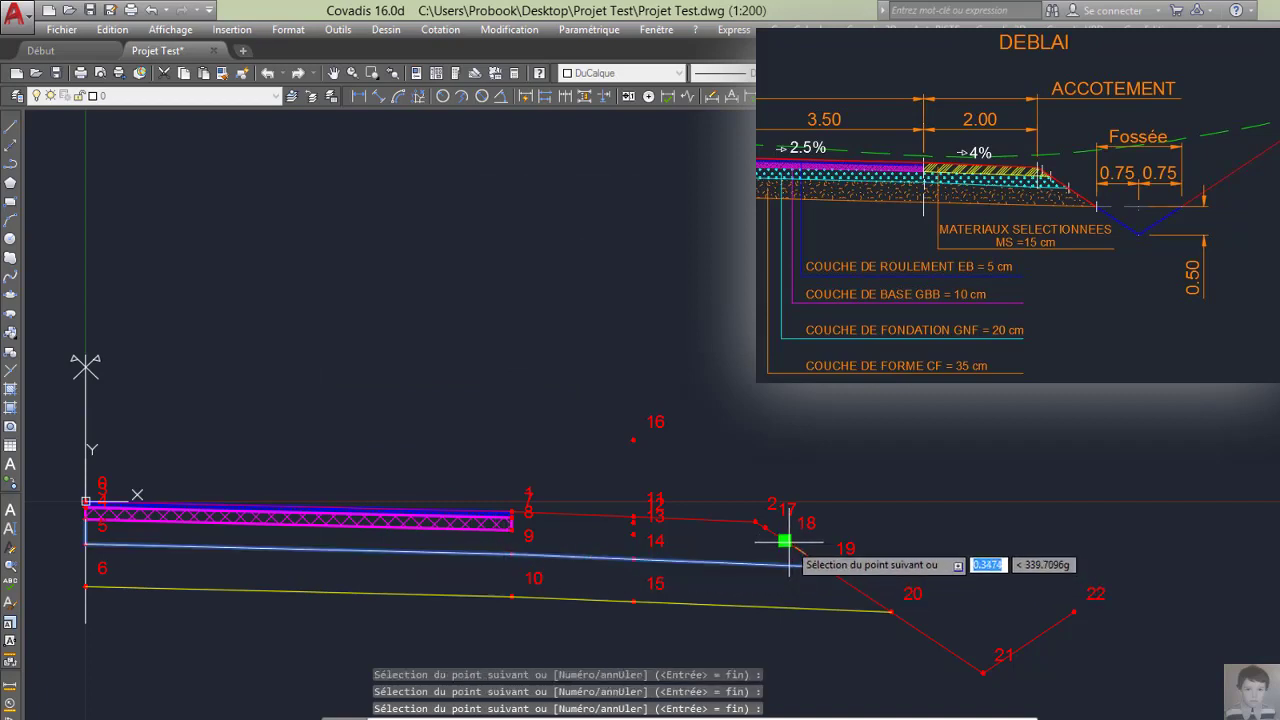
click(786, 541)
click(512, 530)
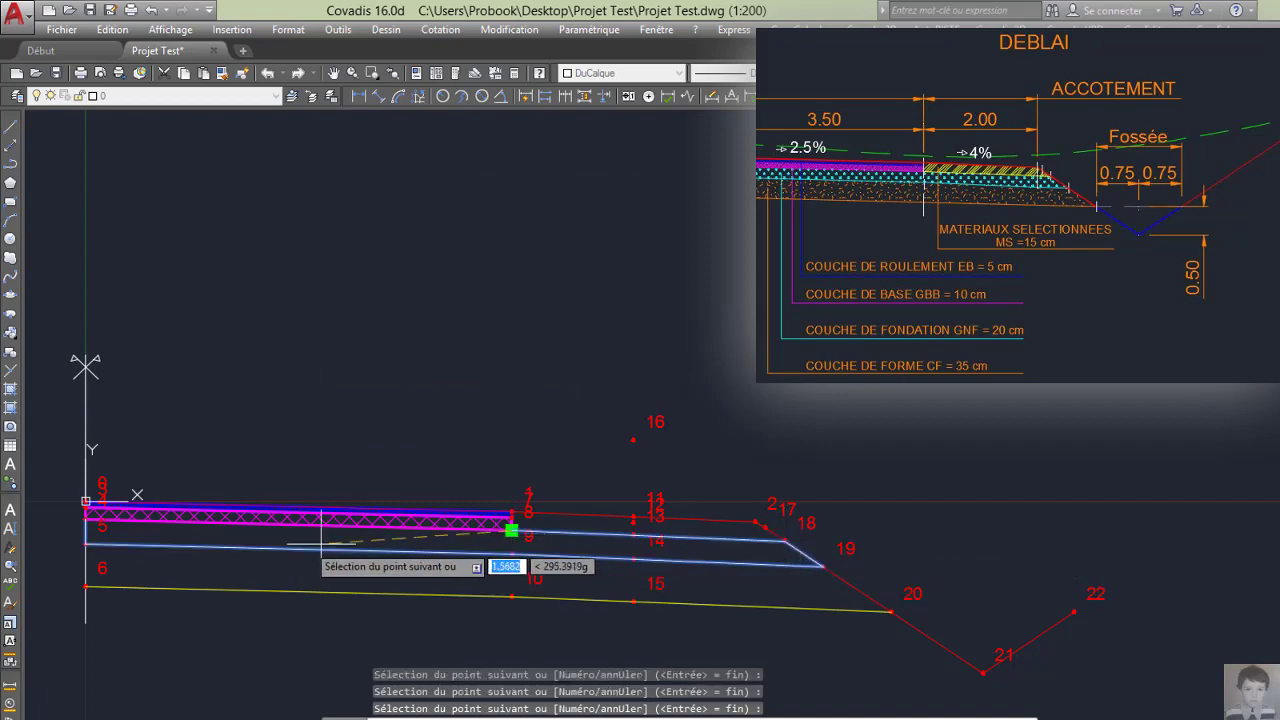
right_click(86, 520)
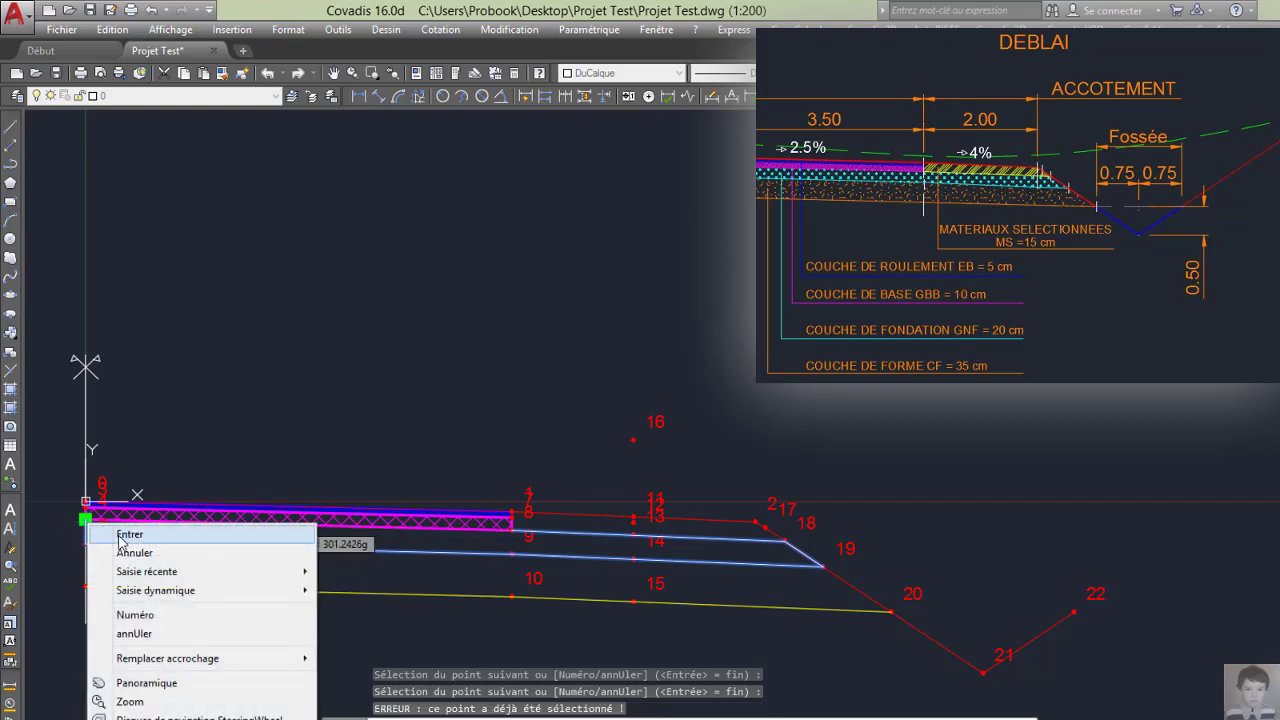
click(118, 531)
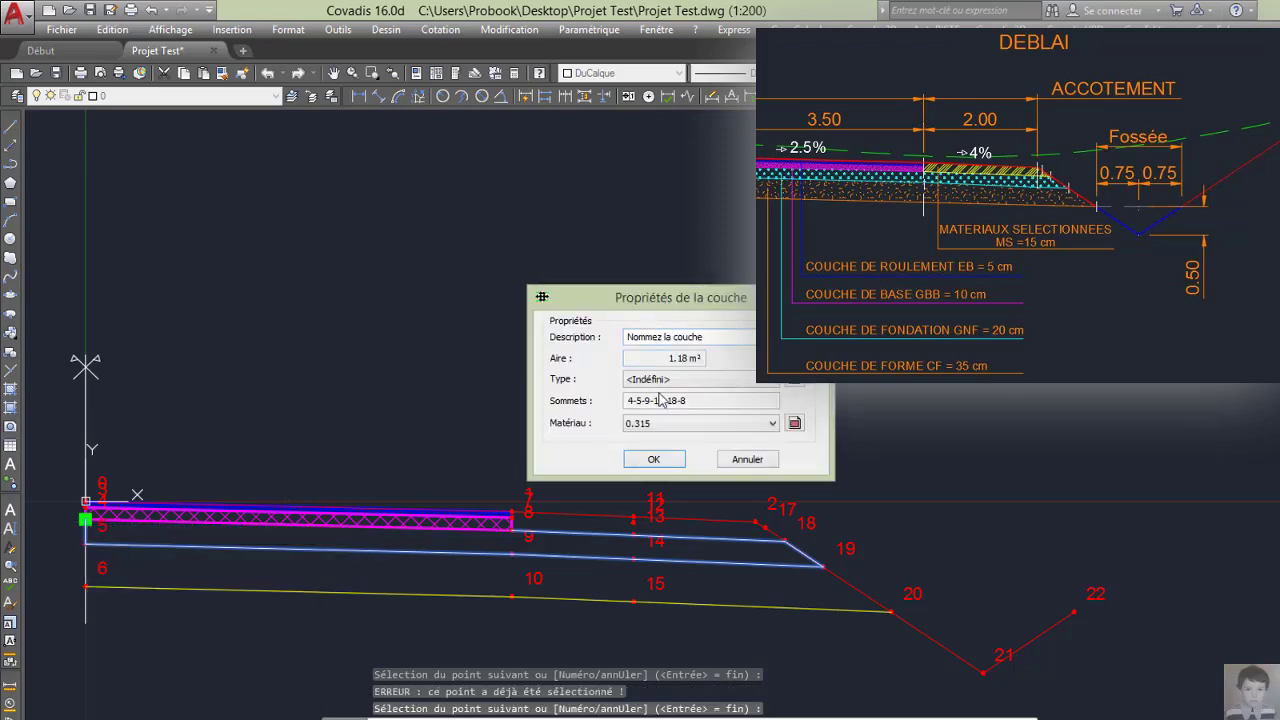
Step: Assign the GNF material to the foundation layer 4-5-9-19-18-8 and finish the layer definition
click(684, 423)
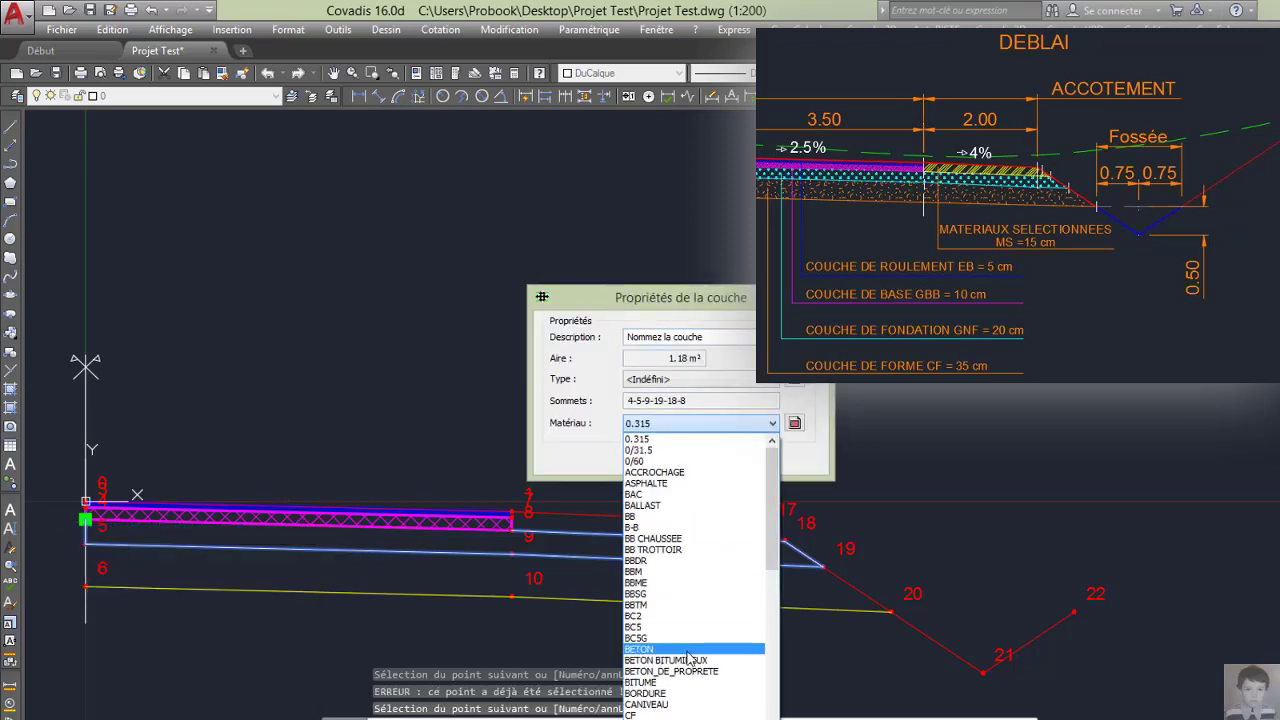
scroll(688, 655, down, 5)
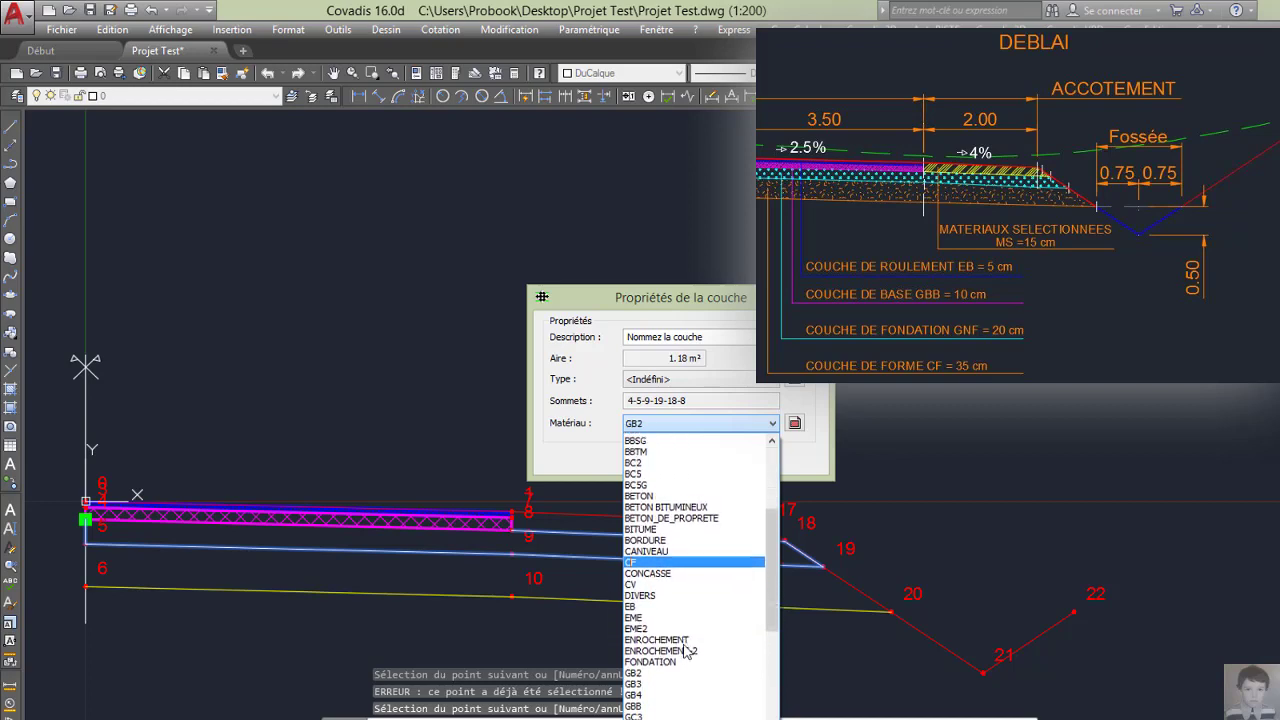
scroll(688, 652, down, 4)
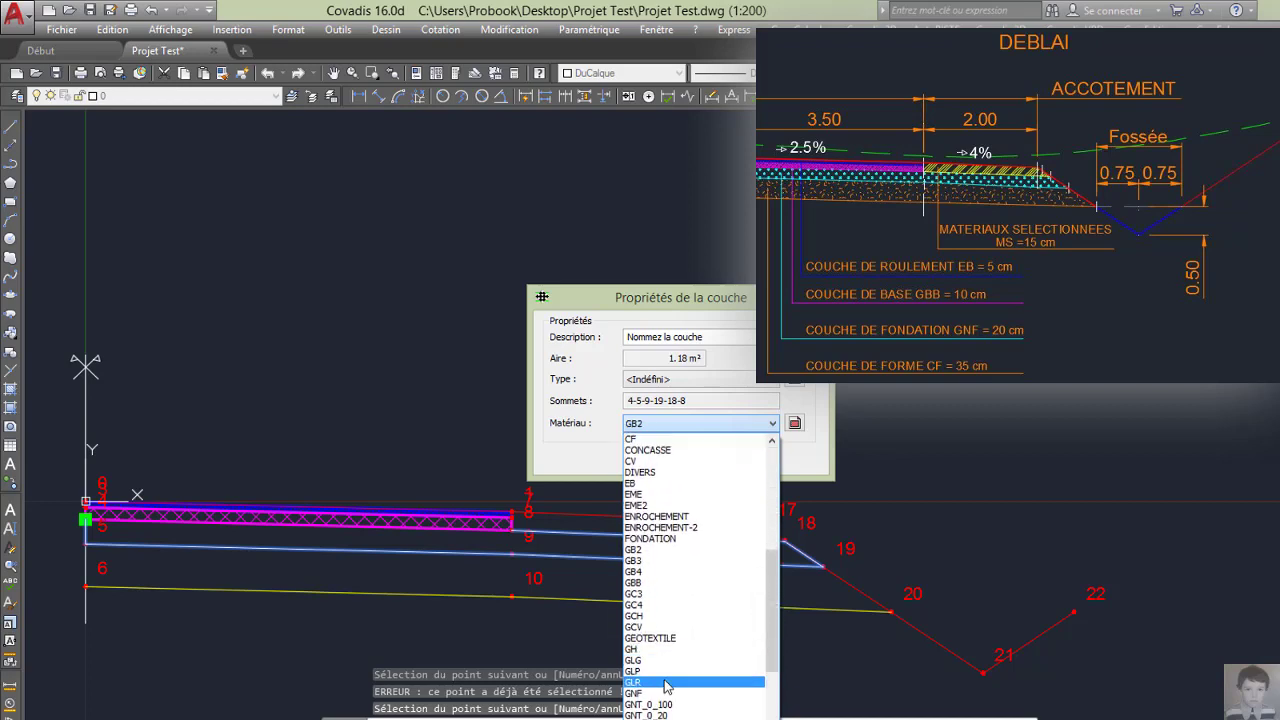
click(665, 693)
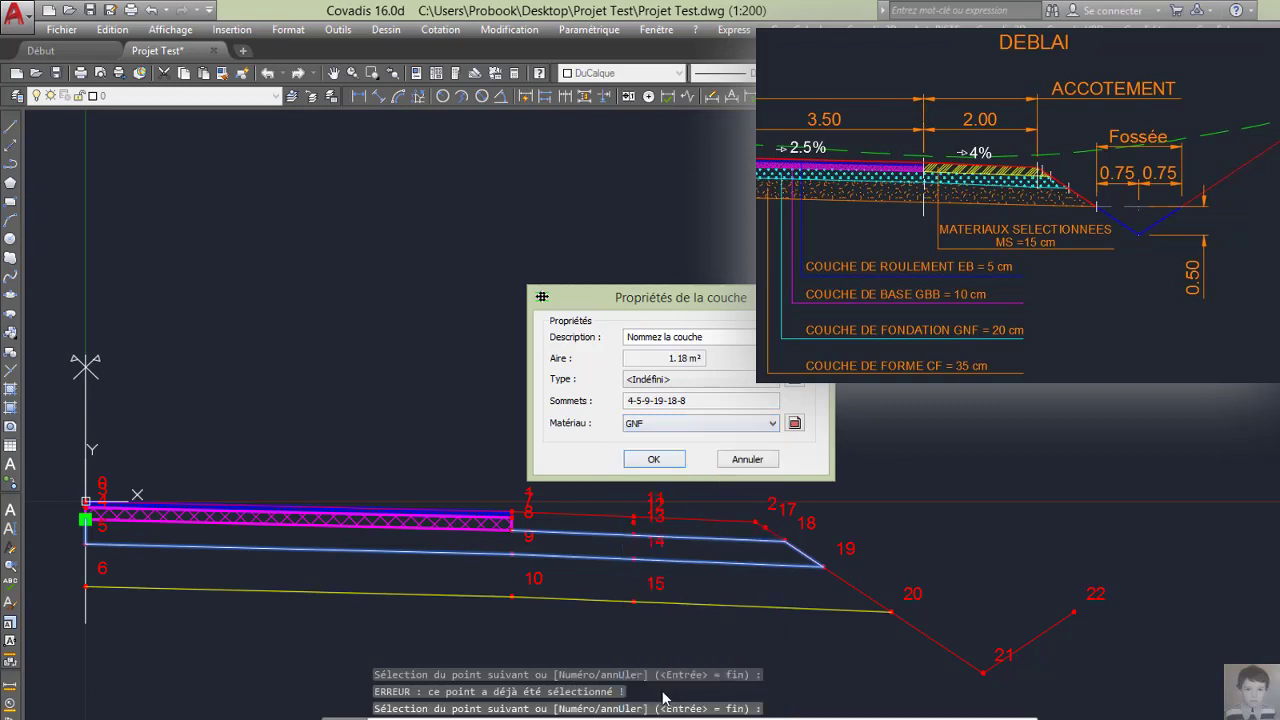
click(651, 461)
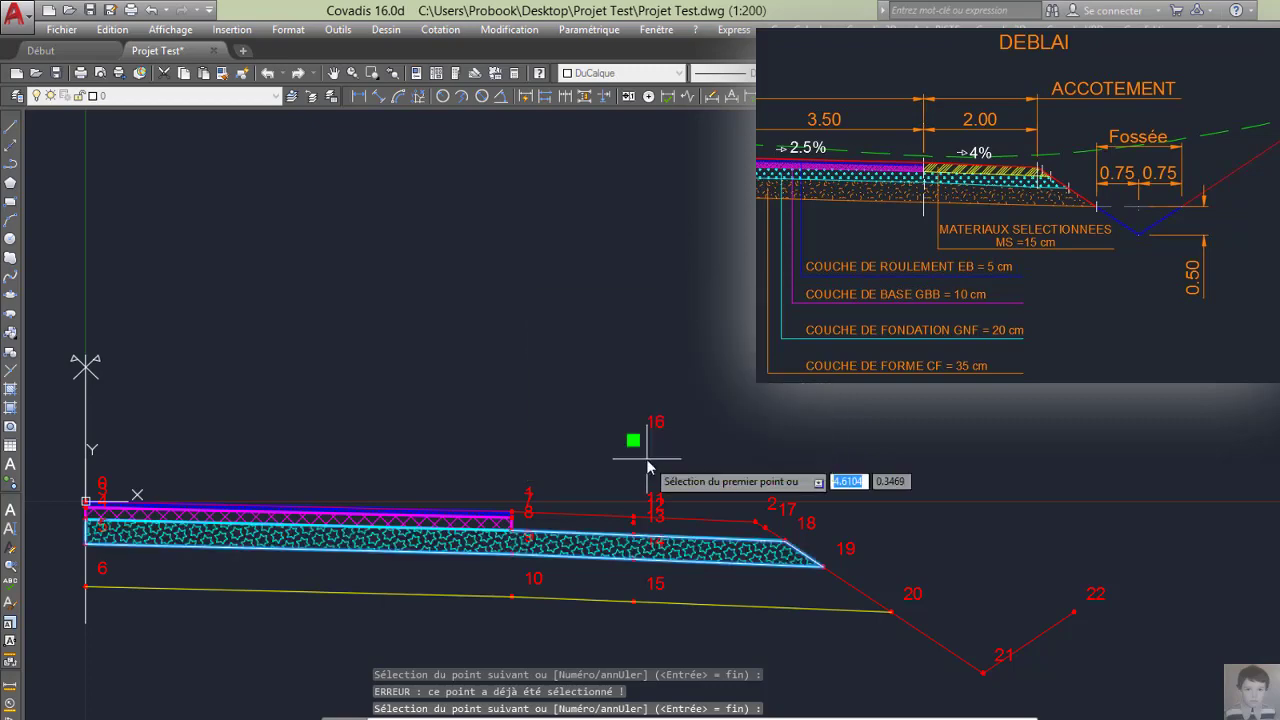
right_click(310, 392)
click(330, 397)
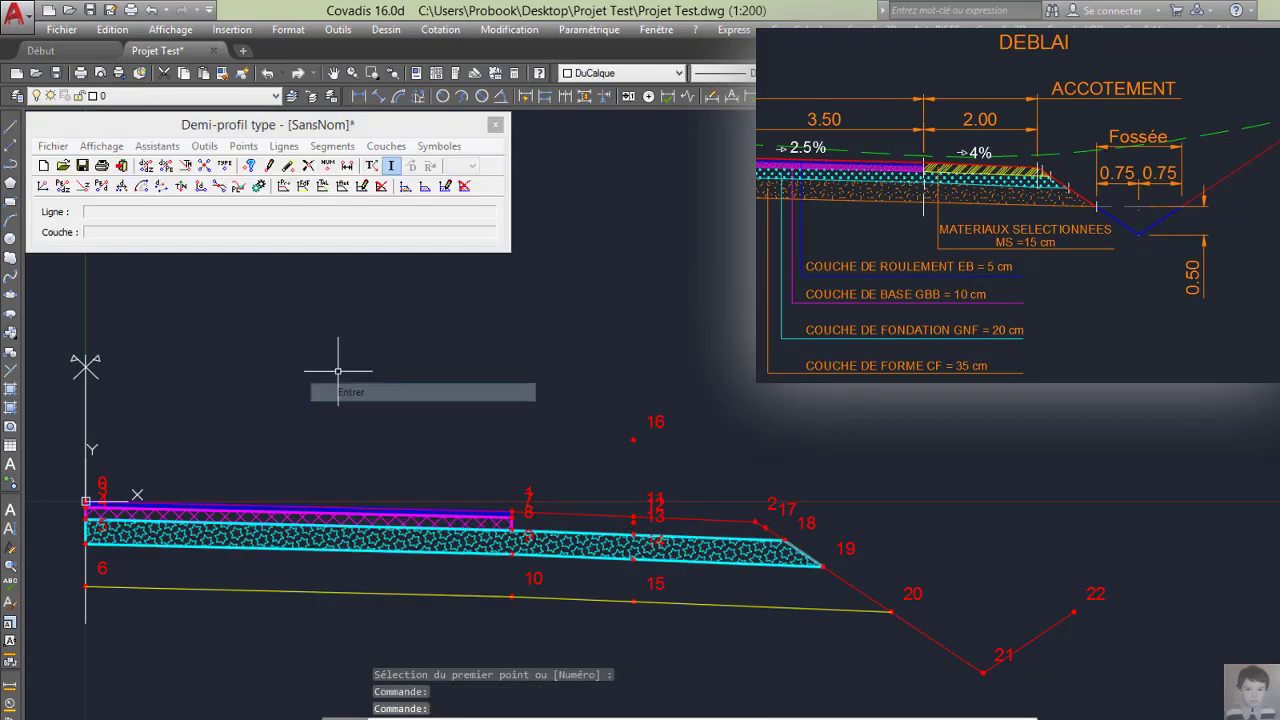
Step: Define the capping layer (couche de forme) by points, outlining it with vertices 5, 6, 10, 20, 19 and 9
click(387, 148)
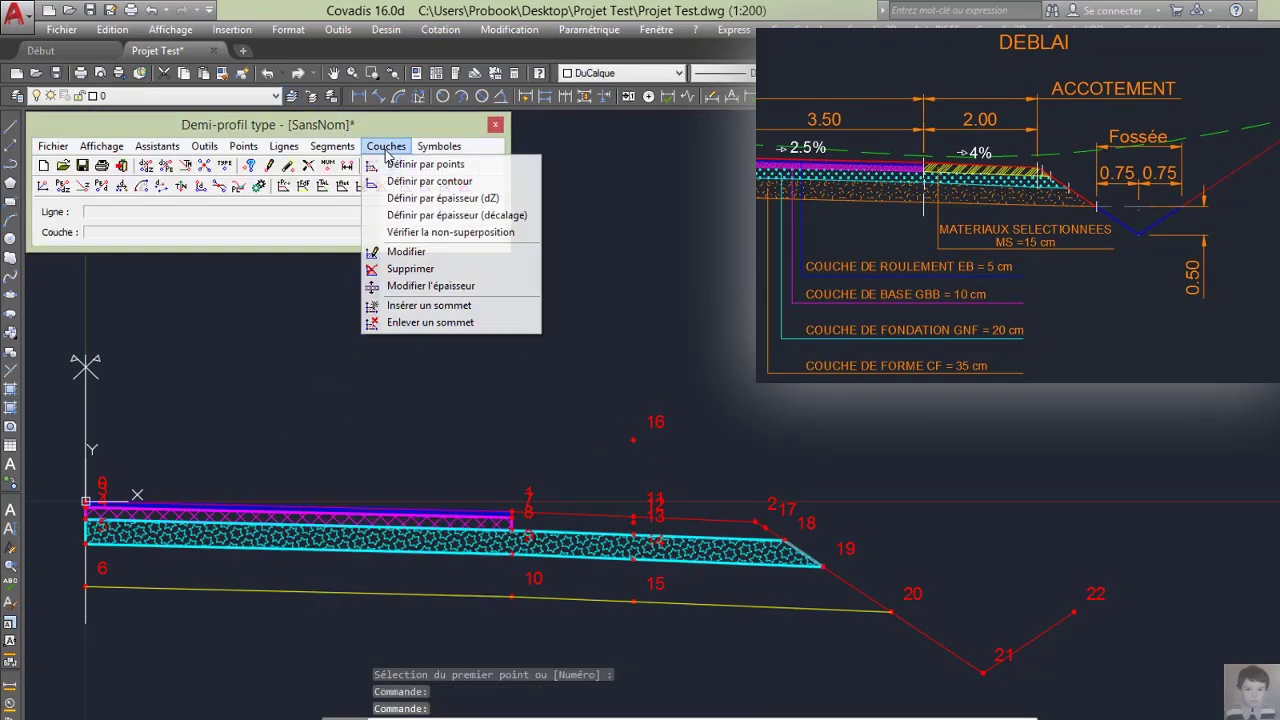
click(410, 172)
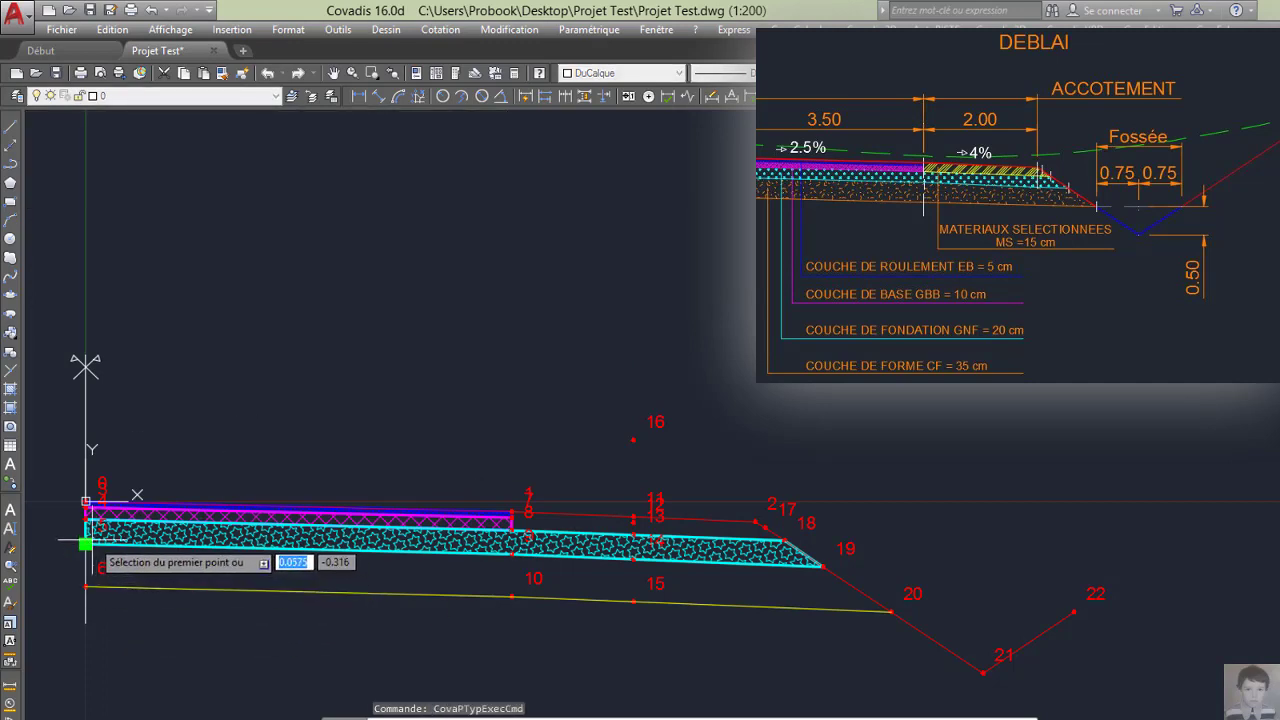
click(86, 585)
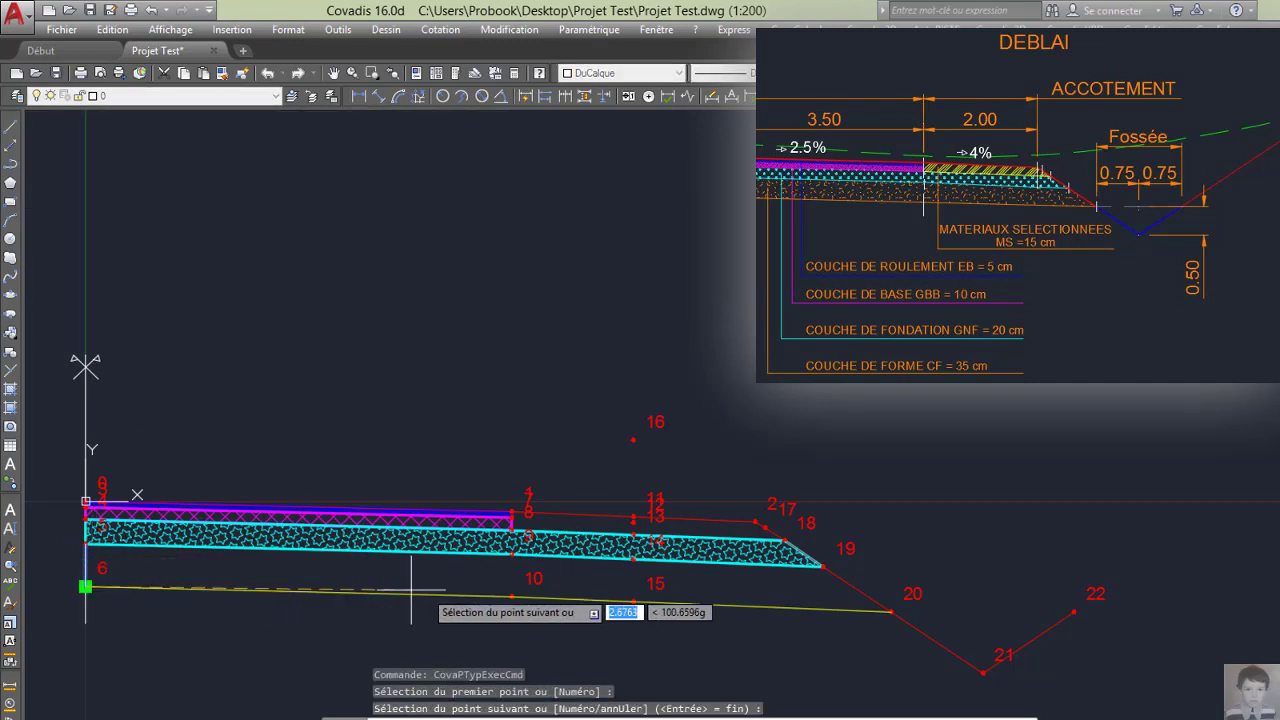
click(512, 597)
click(893, 611)
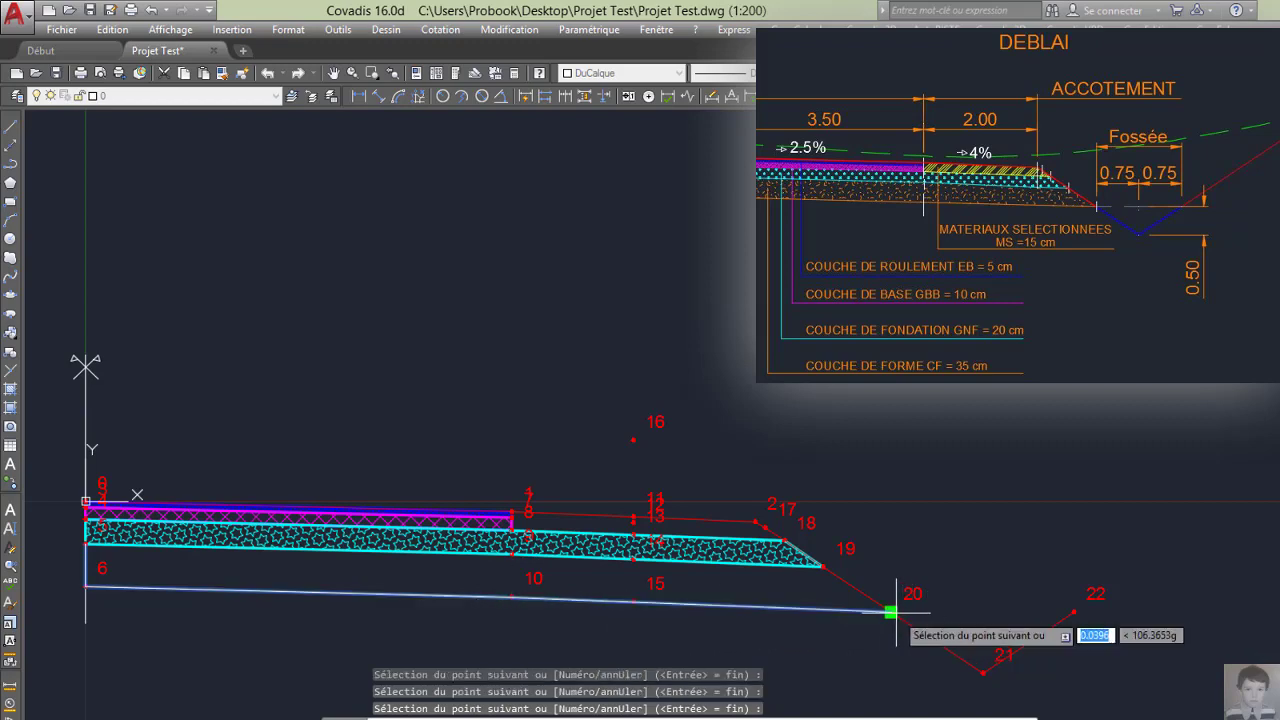
click(822, 567)
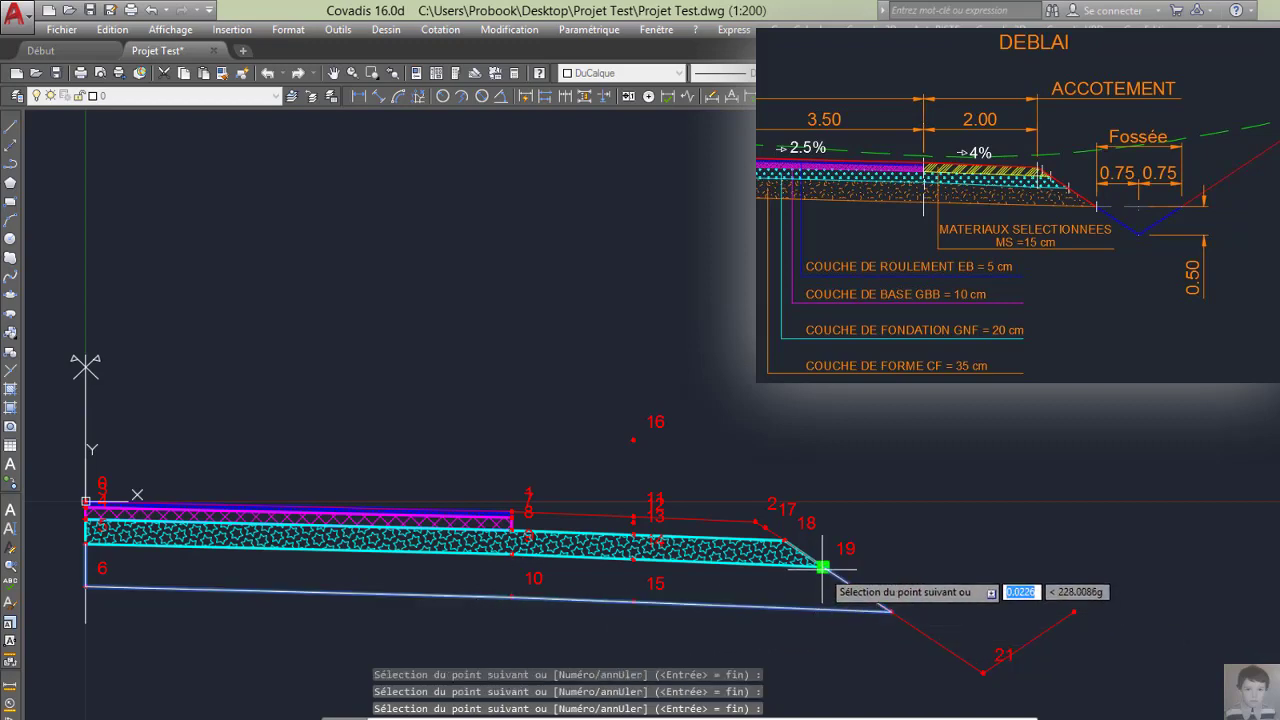
click(510, 553)
click(87, 544)
click(87, 544)
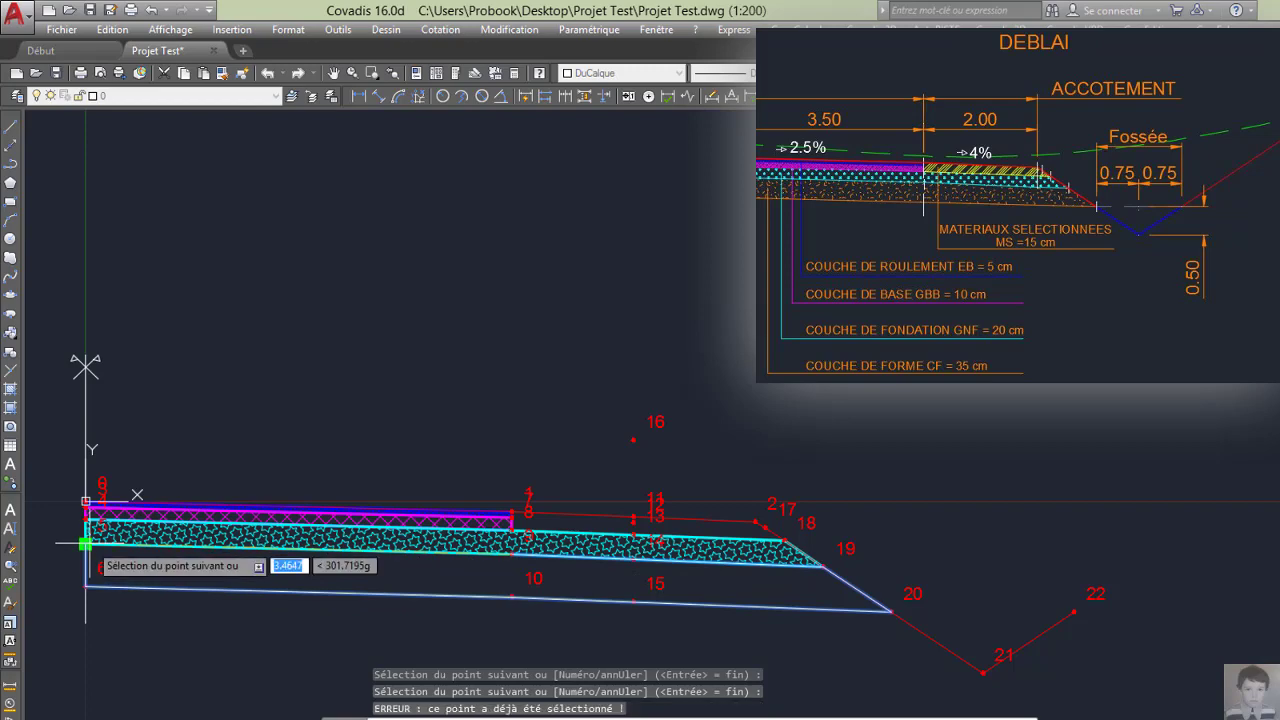
right_click(85, 543)
click(167, 321)
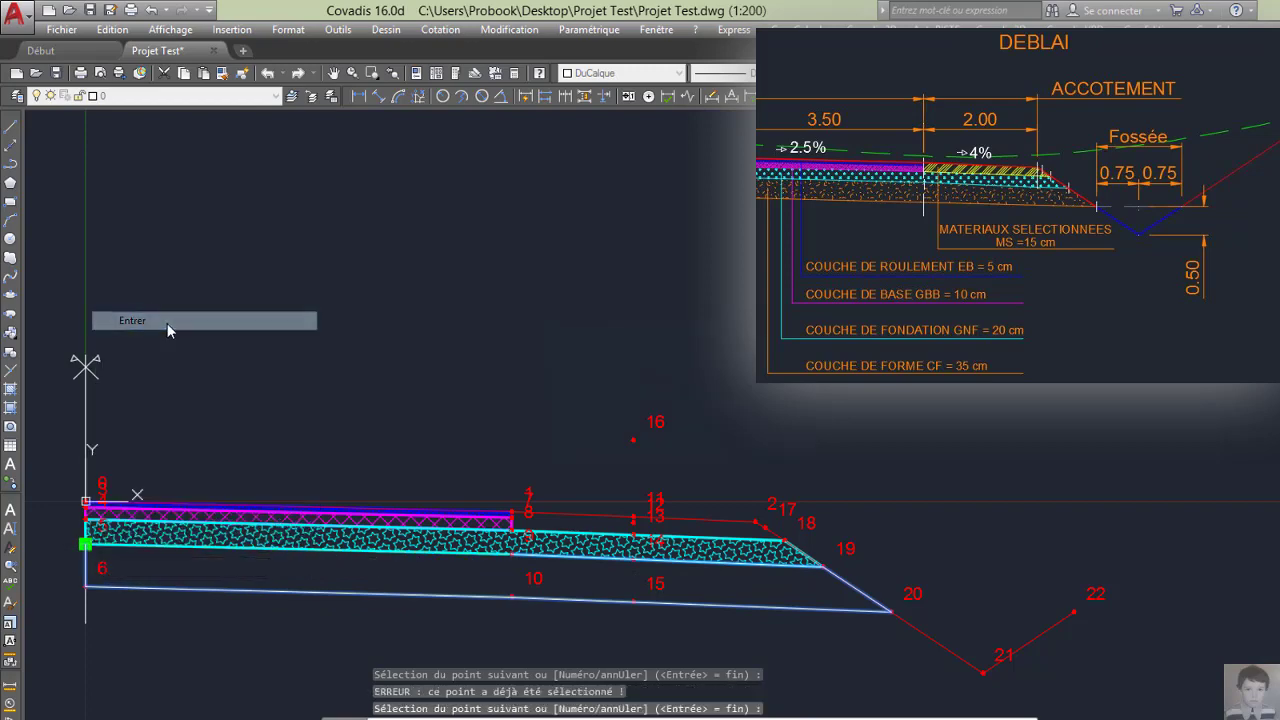
Step: Assign the CF material to the capping layer 5-6-10-20-19-9
click(686, 428)
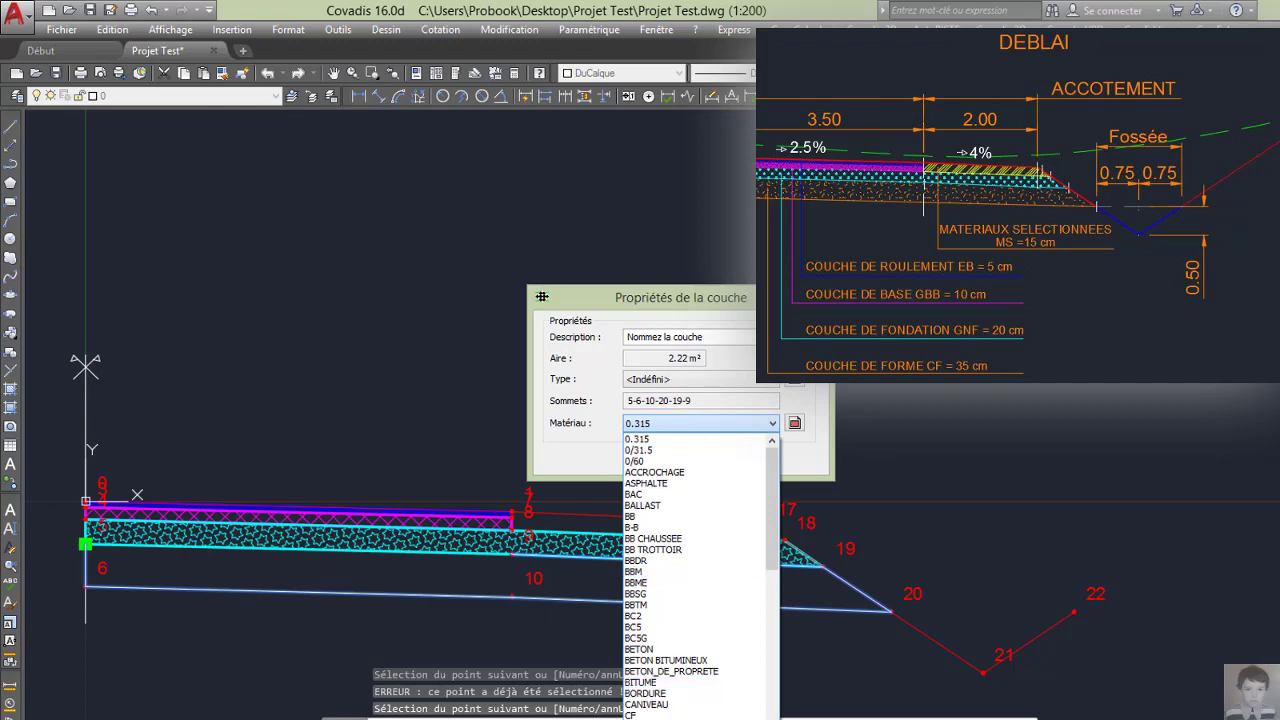
click(670, 714)
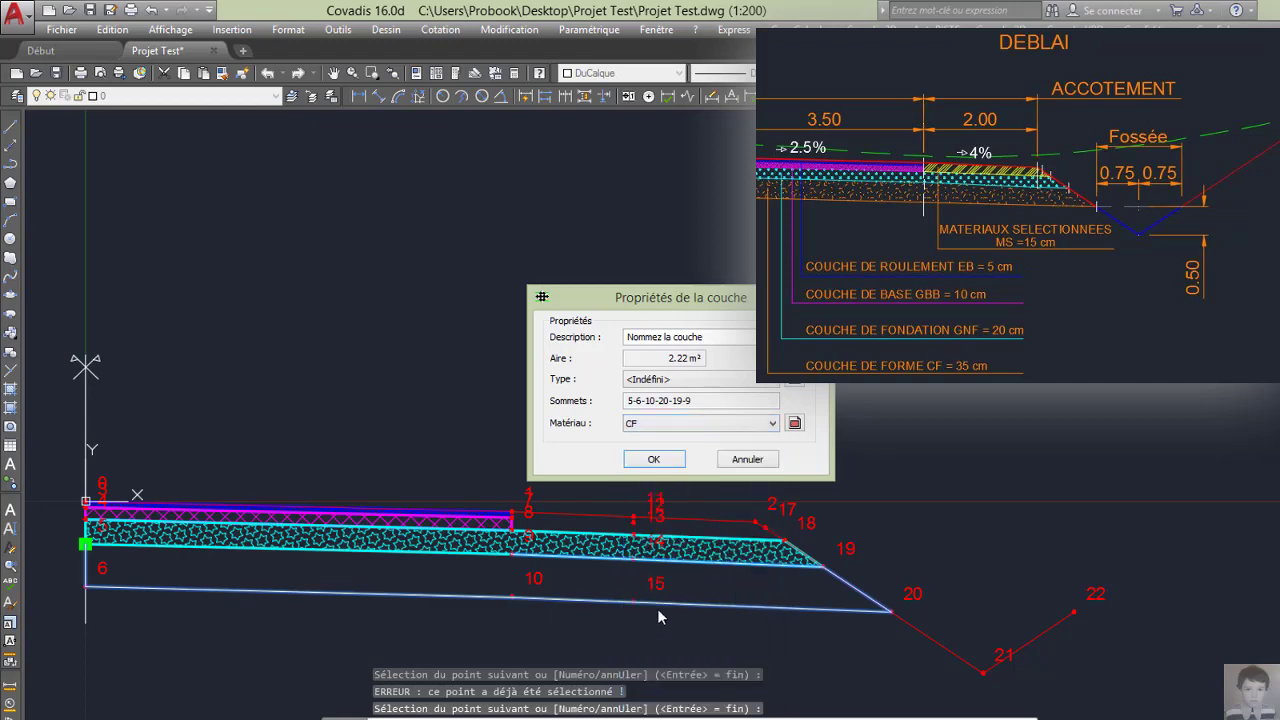
click(663, 465)
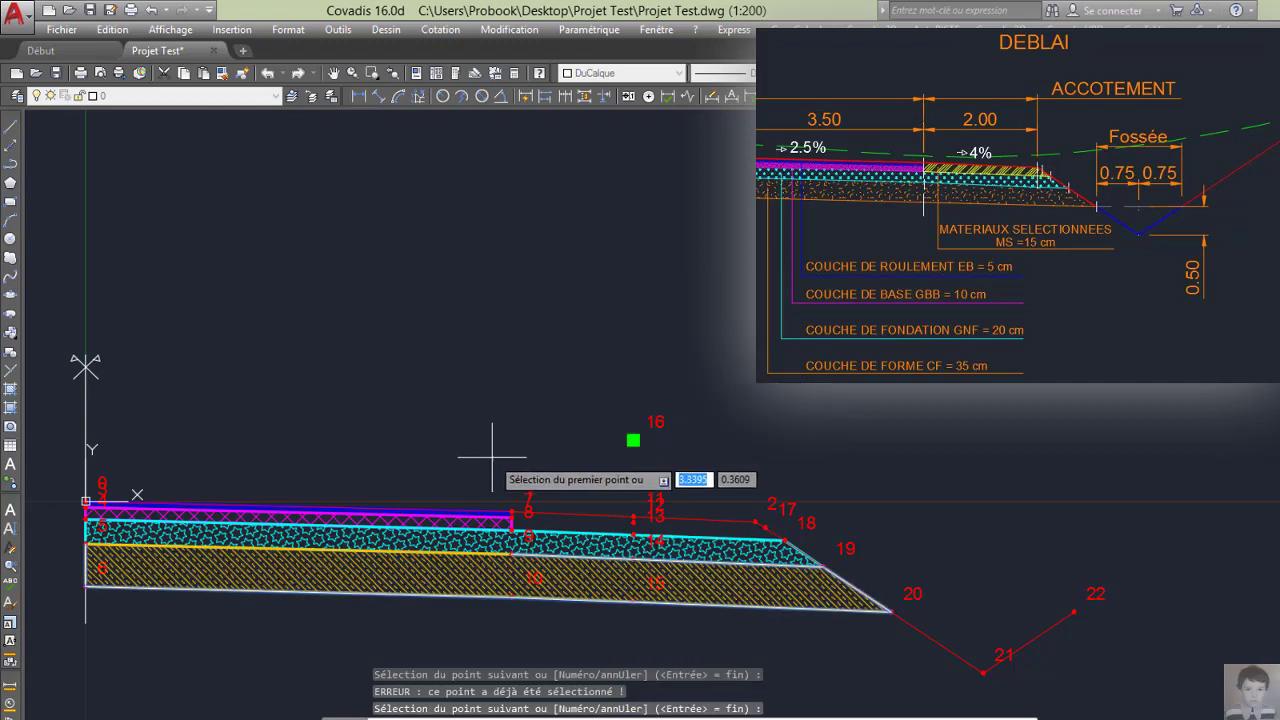
Step: Outline the shoulder layer with vertices 1, 7, 8, 18 and 2
click(512, 530)
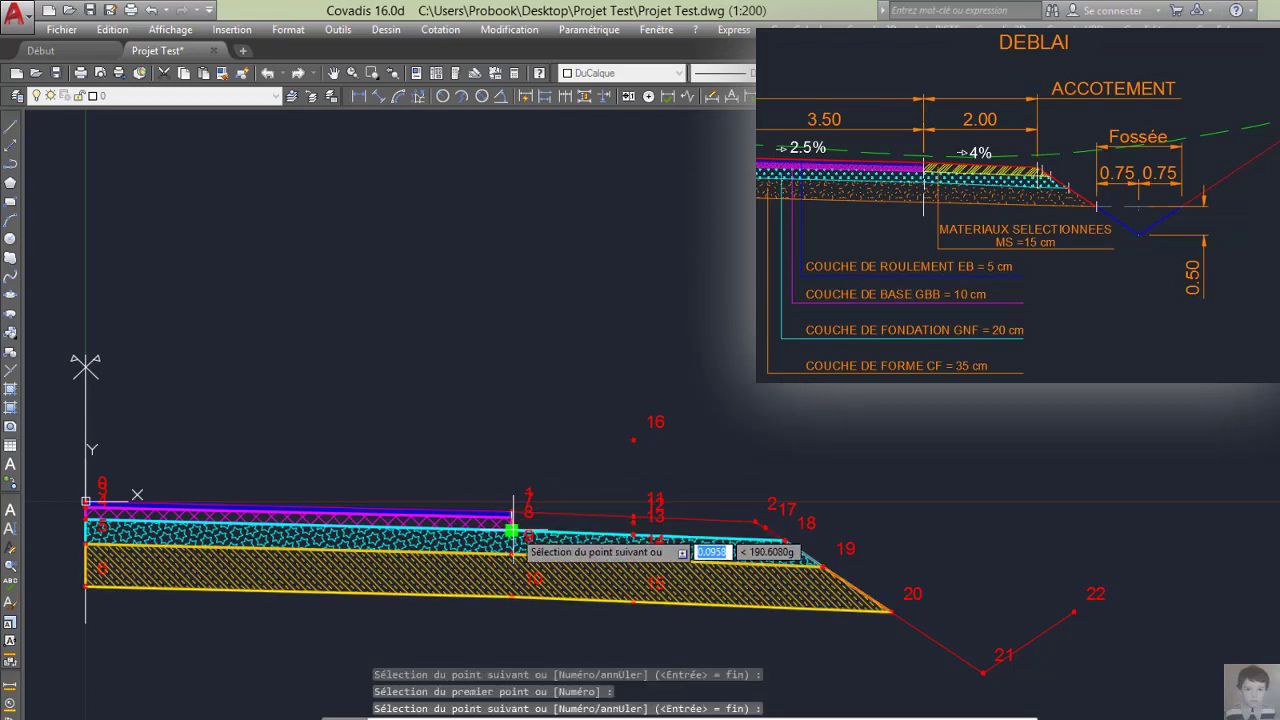
click(785, 541)
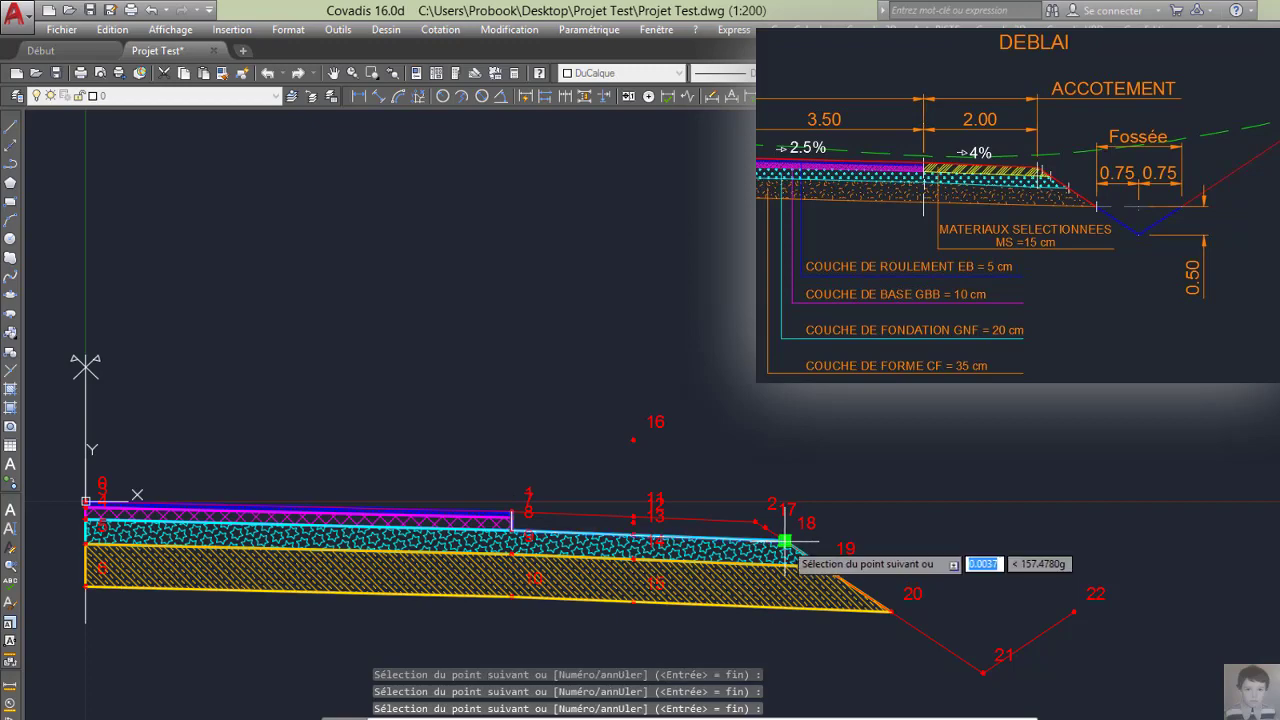
click(511, 516)
right_click(514, 516)
click(556, 525)
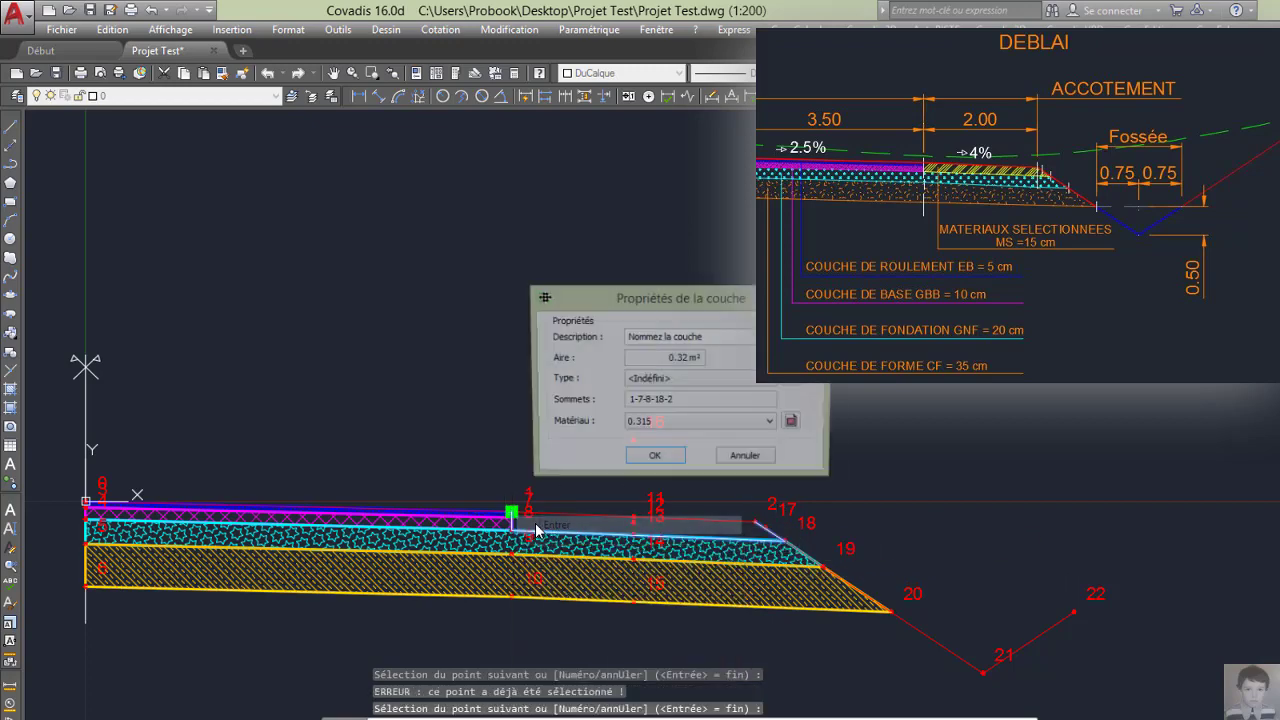
Step: Assign a material to the shoulder layer 1-7-8-18-2 and finish the layer definition
click(650, 425)
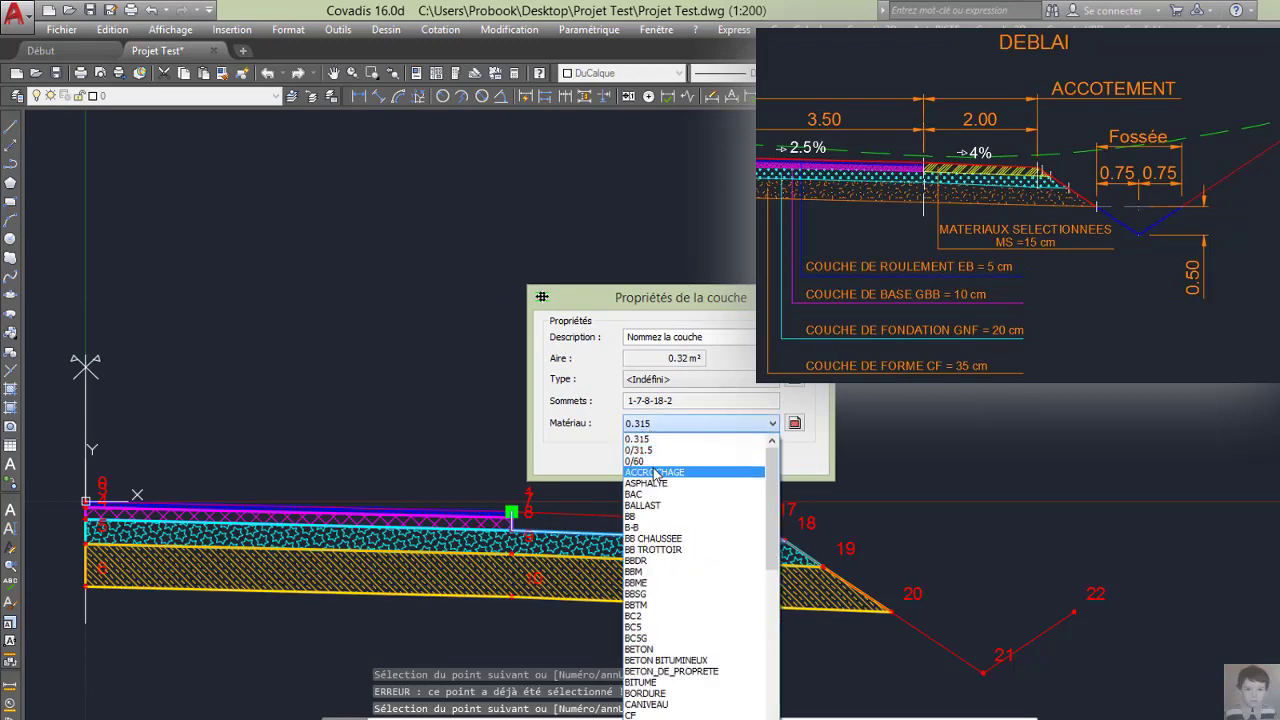
scroll(655, 474, down, 10)
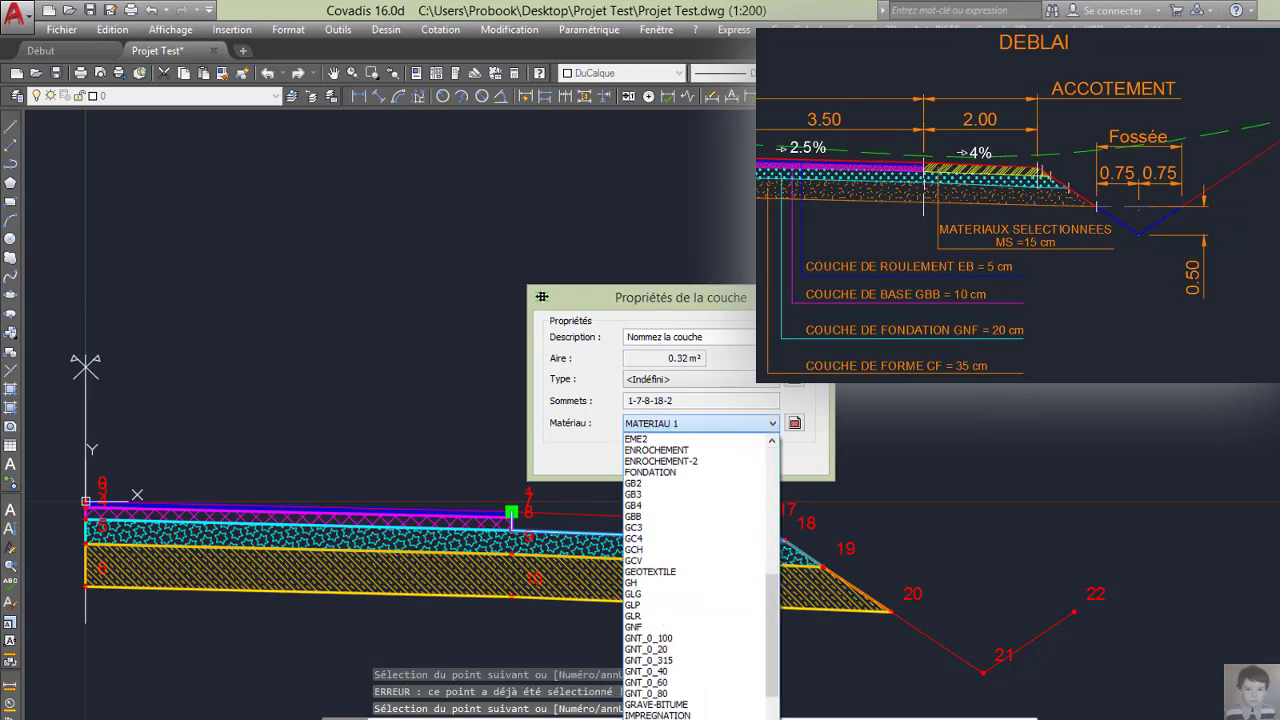
click(636, 718)
click(653, 460)
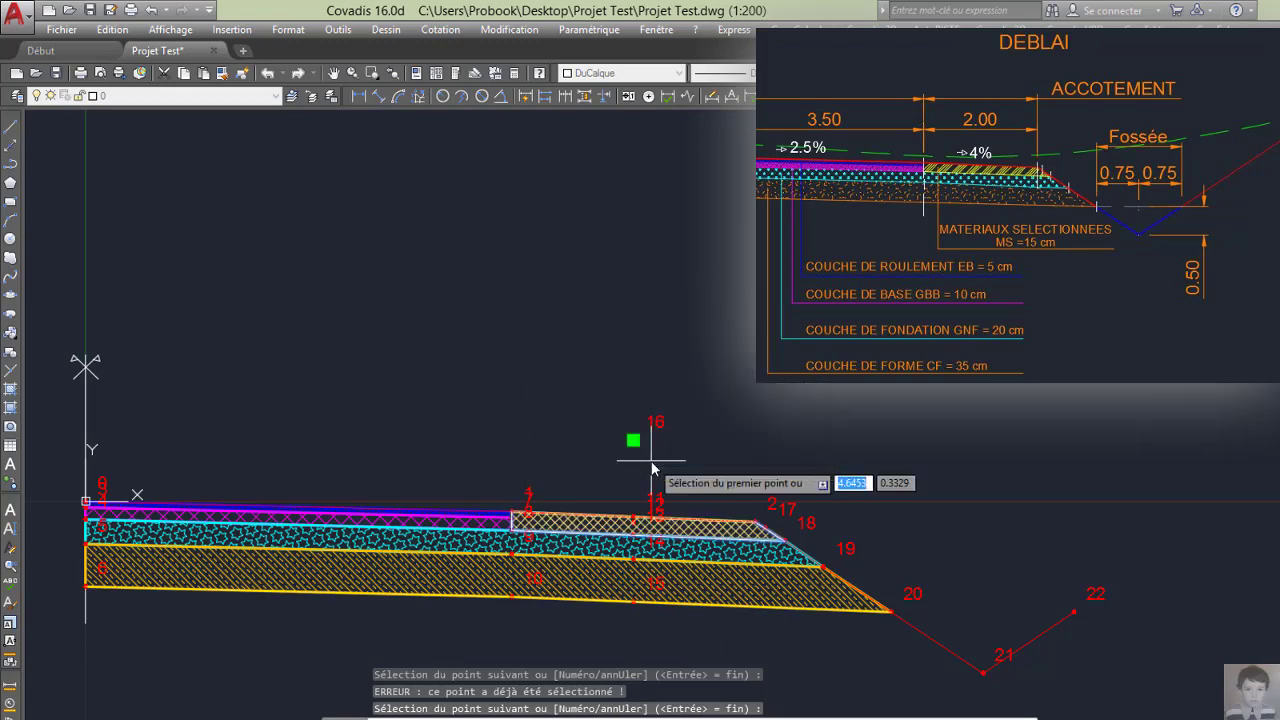
right_click(279, 372)
click(316, 380)
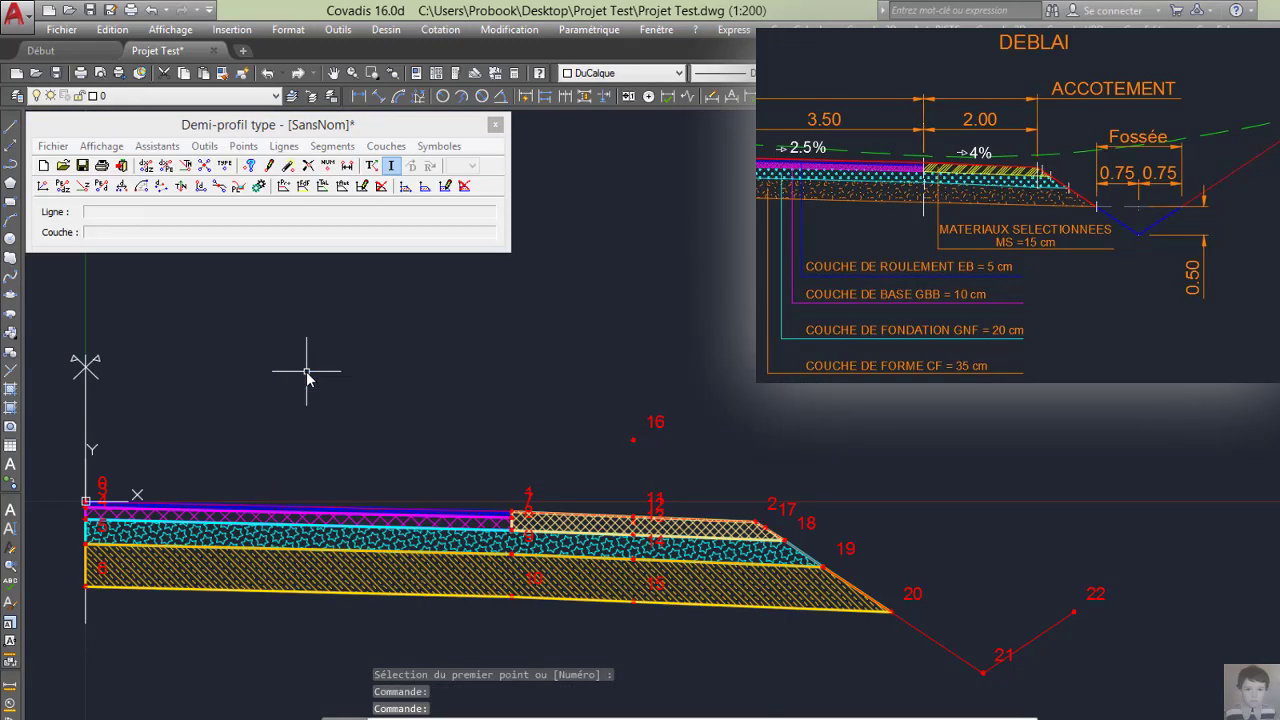
Step: Create a test point referenced to point 22, with an X offset of 0 and a Z offset of 0
click(376, 169)
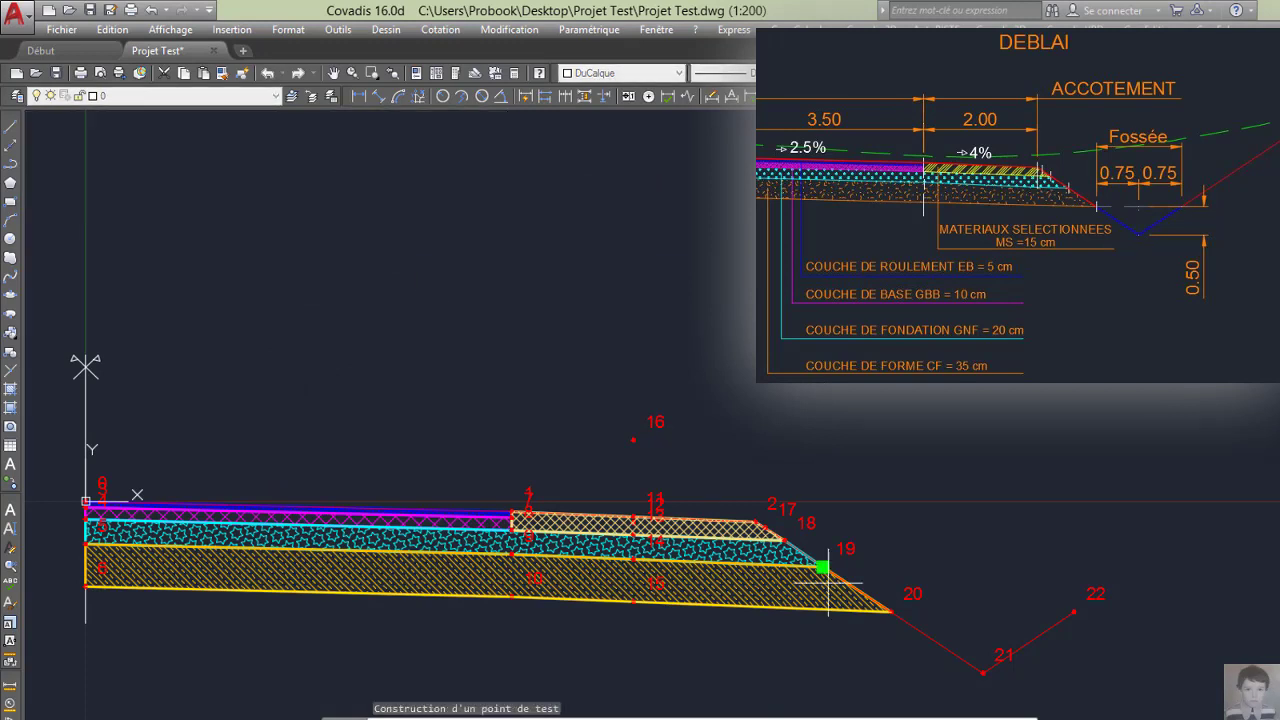
click(1073, 611)
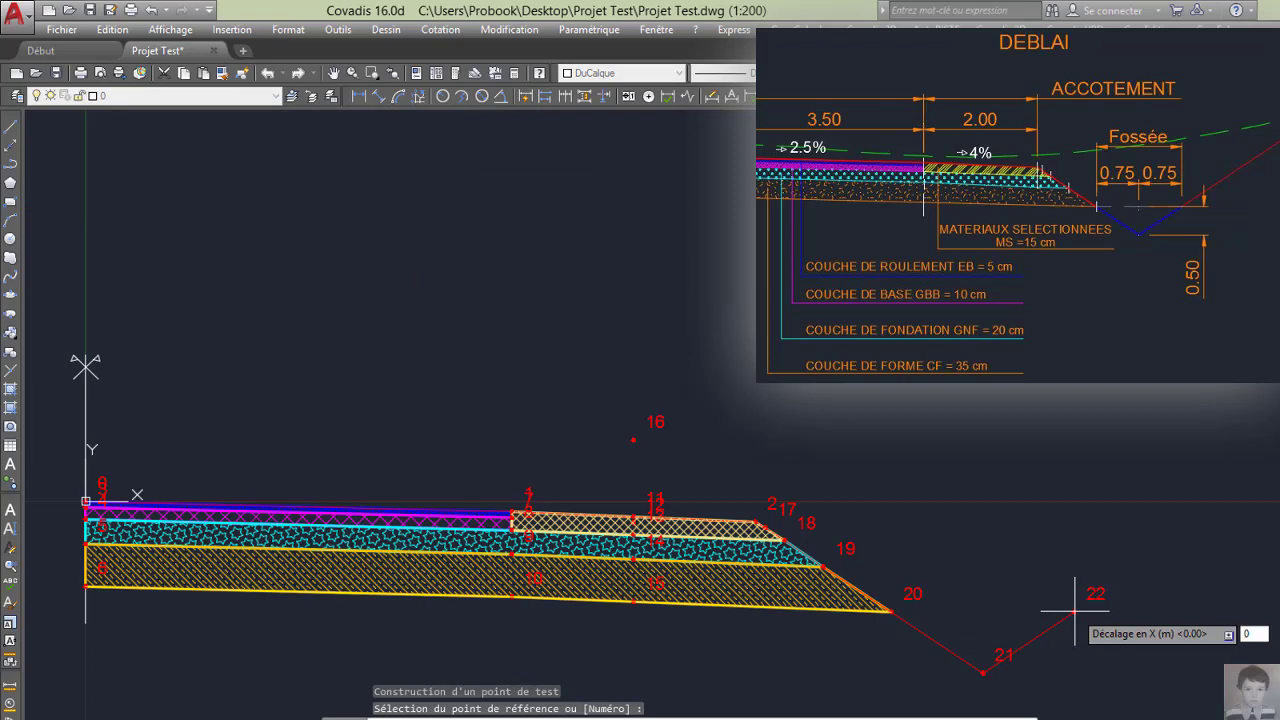
text(0)
key(Return)
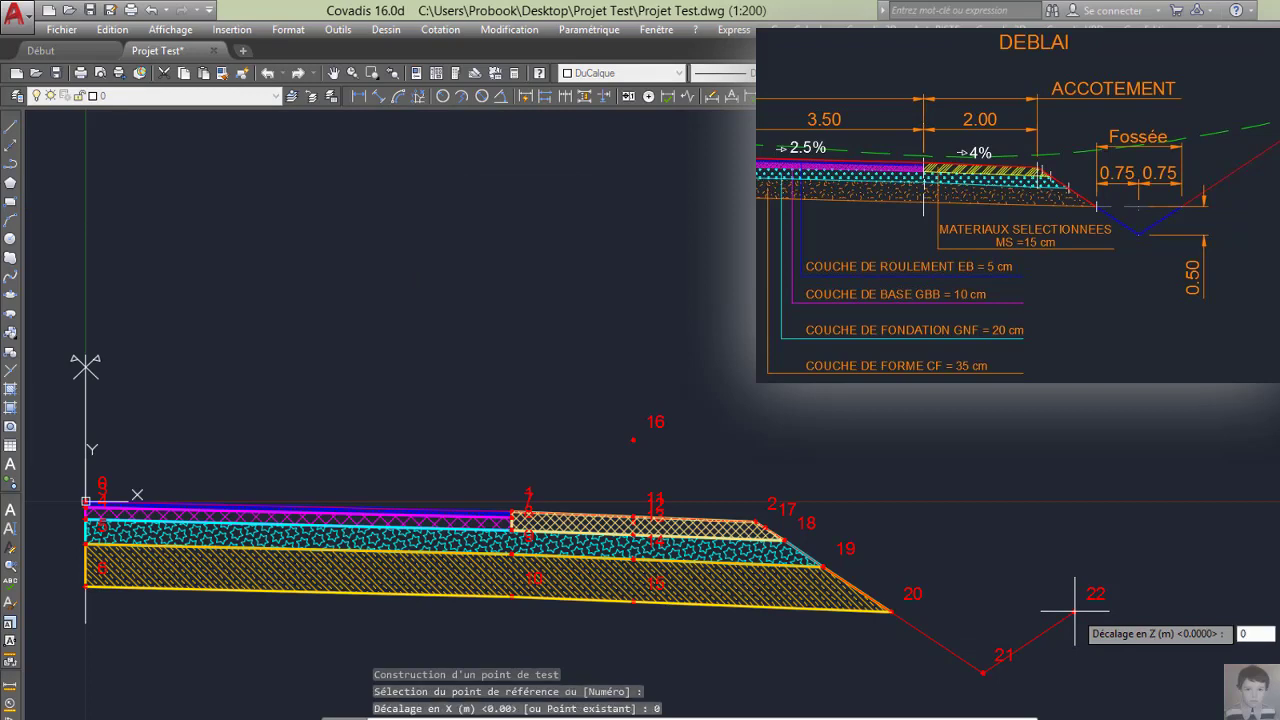
text(0)
key(Return)
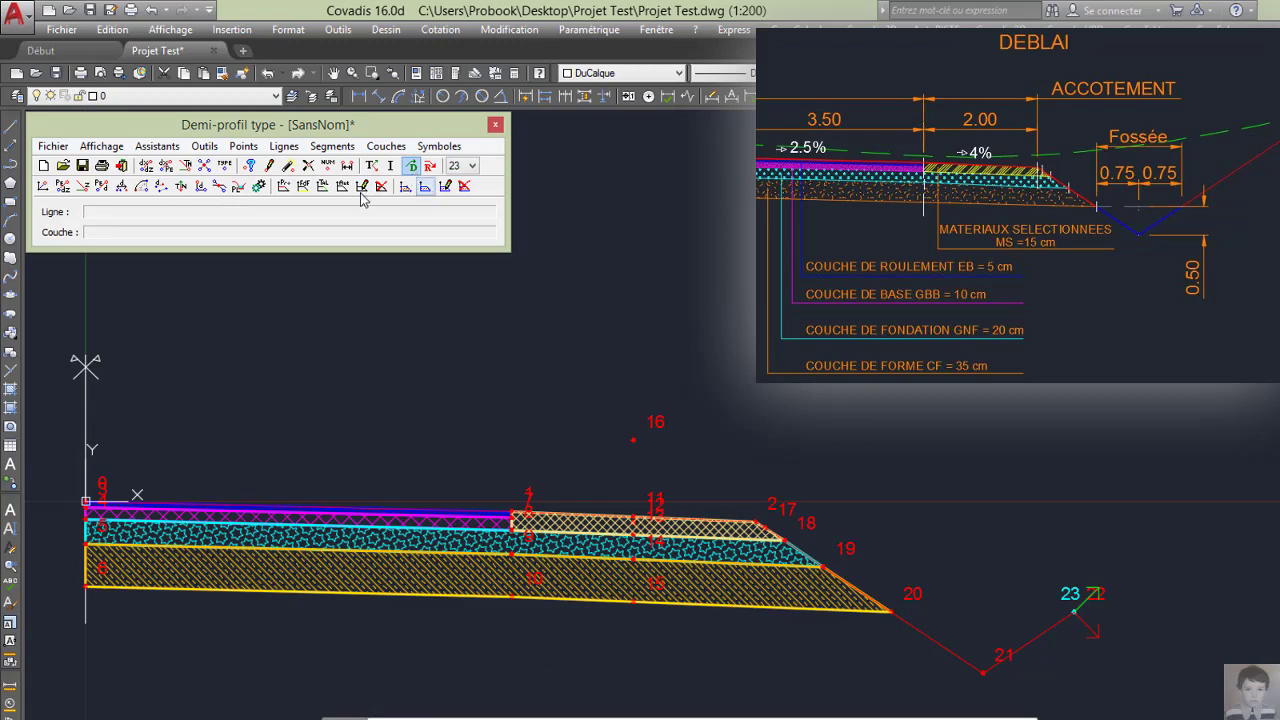
Step: Create a slope-to-TN point in cut from test point 23, limiting the search by dX to 50 m
click(242, 147)
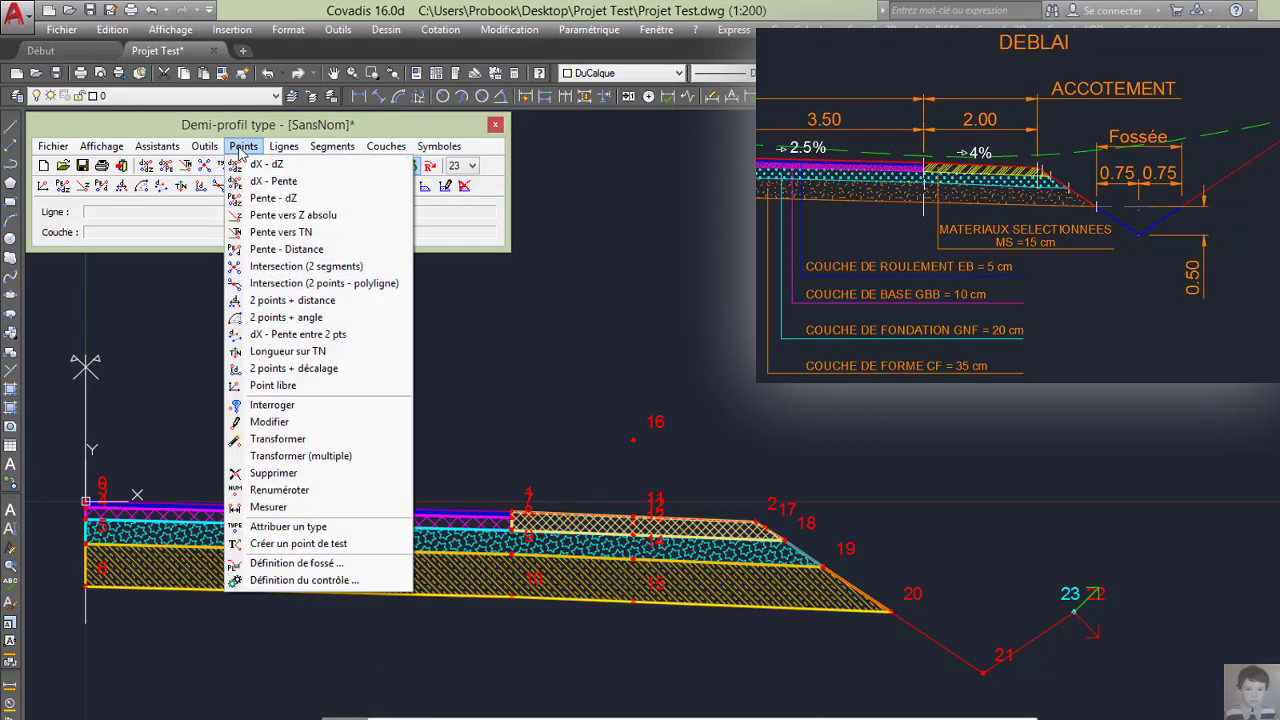
click(274, 237)
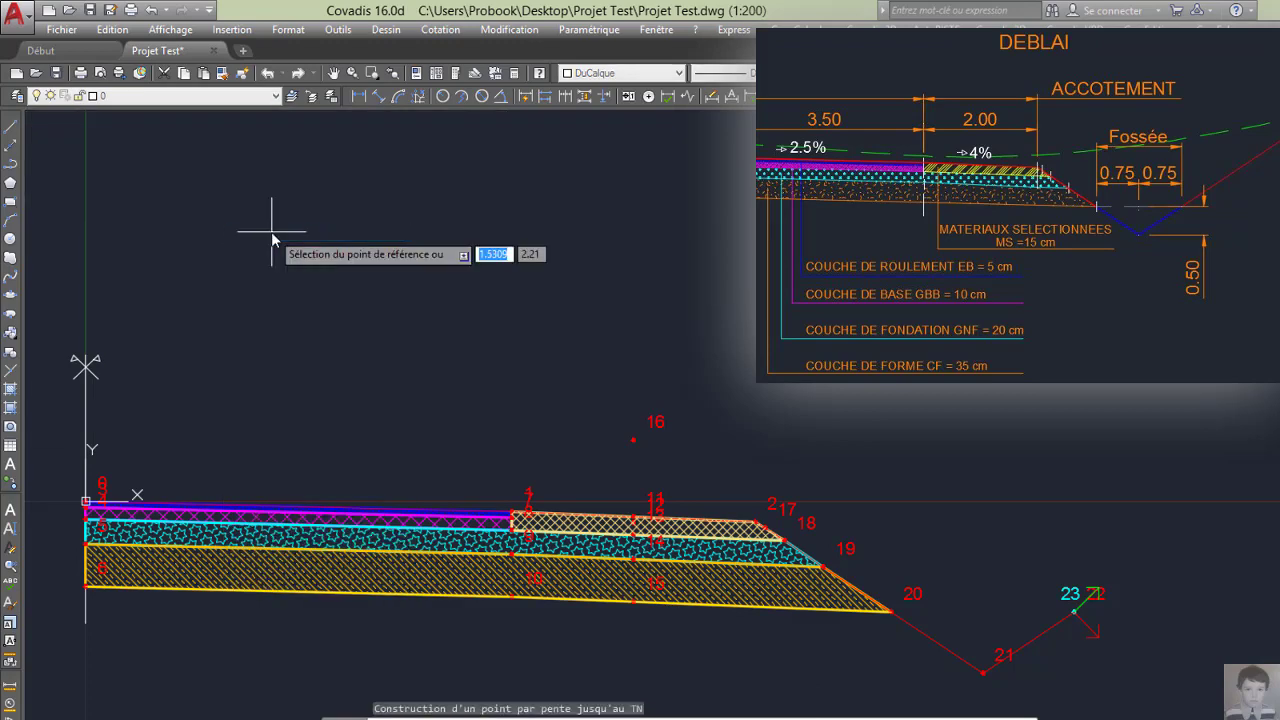
click(1073, 612)
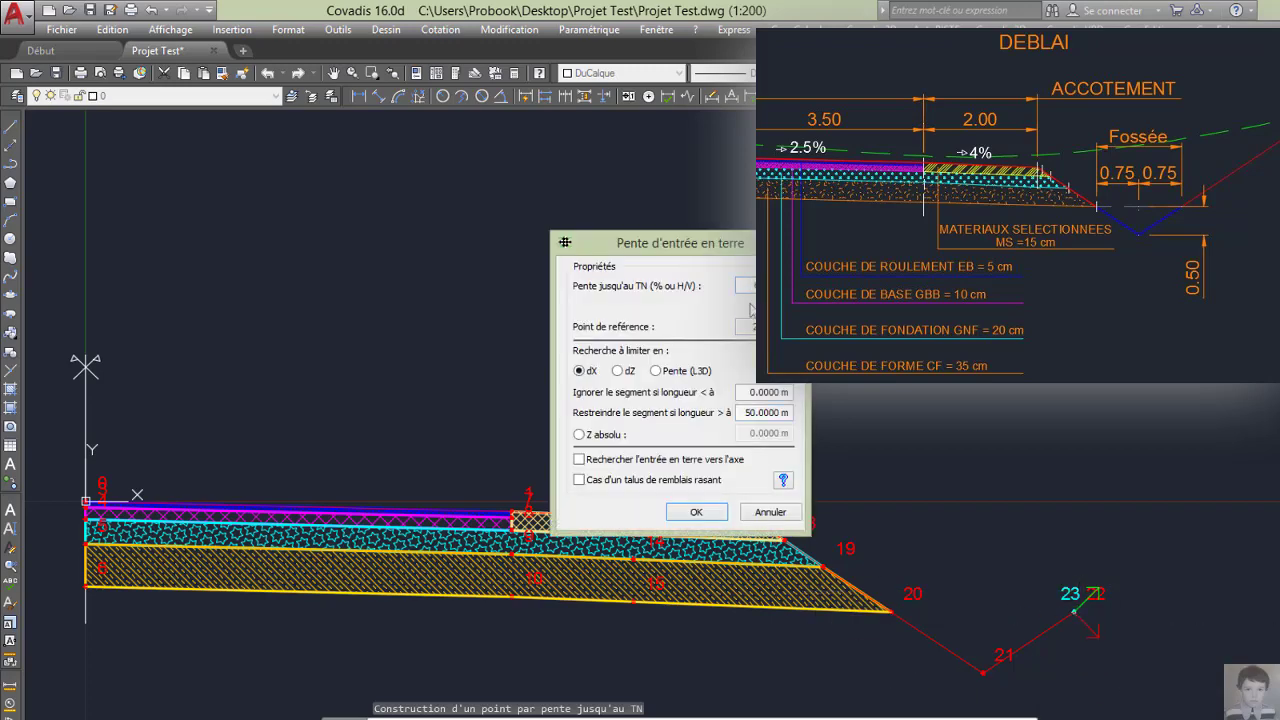
click(696, 512)
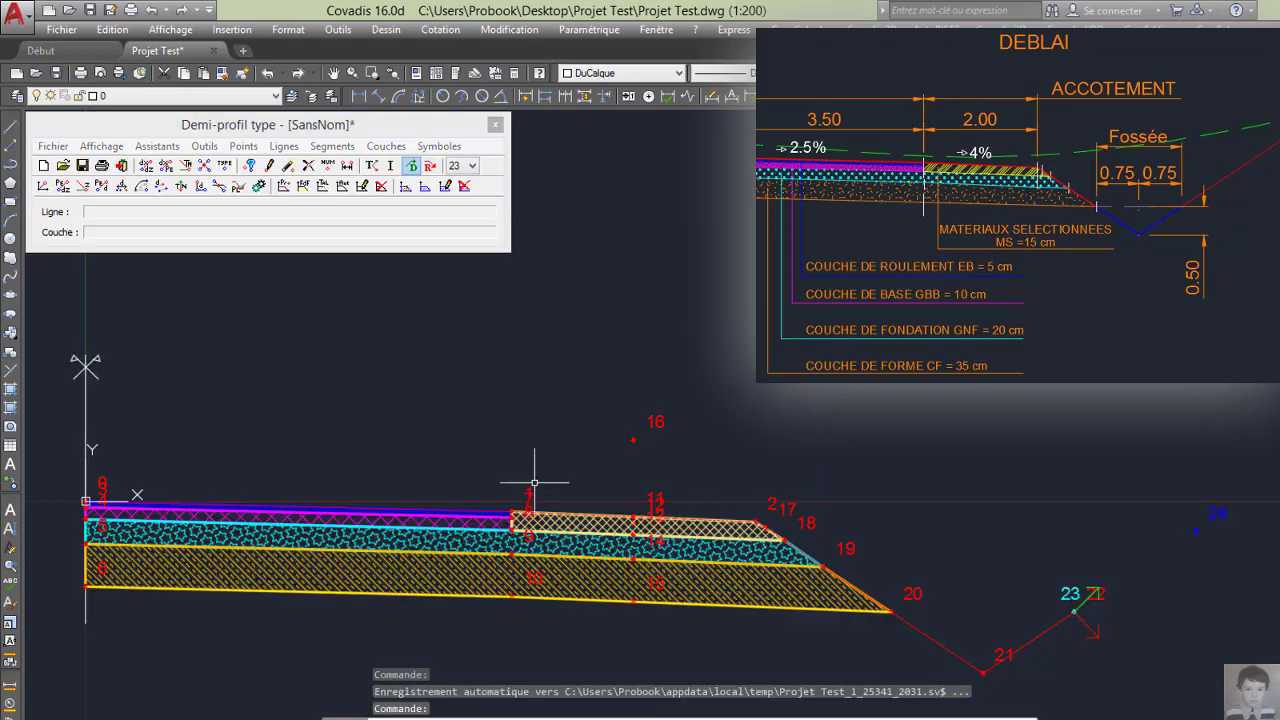
Step: Switch to fill and create a slope-to-TN point from test point 23, limiting the search by dX to 50 m
click(429, 166)
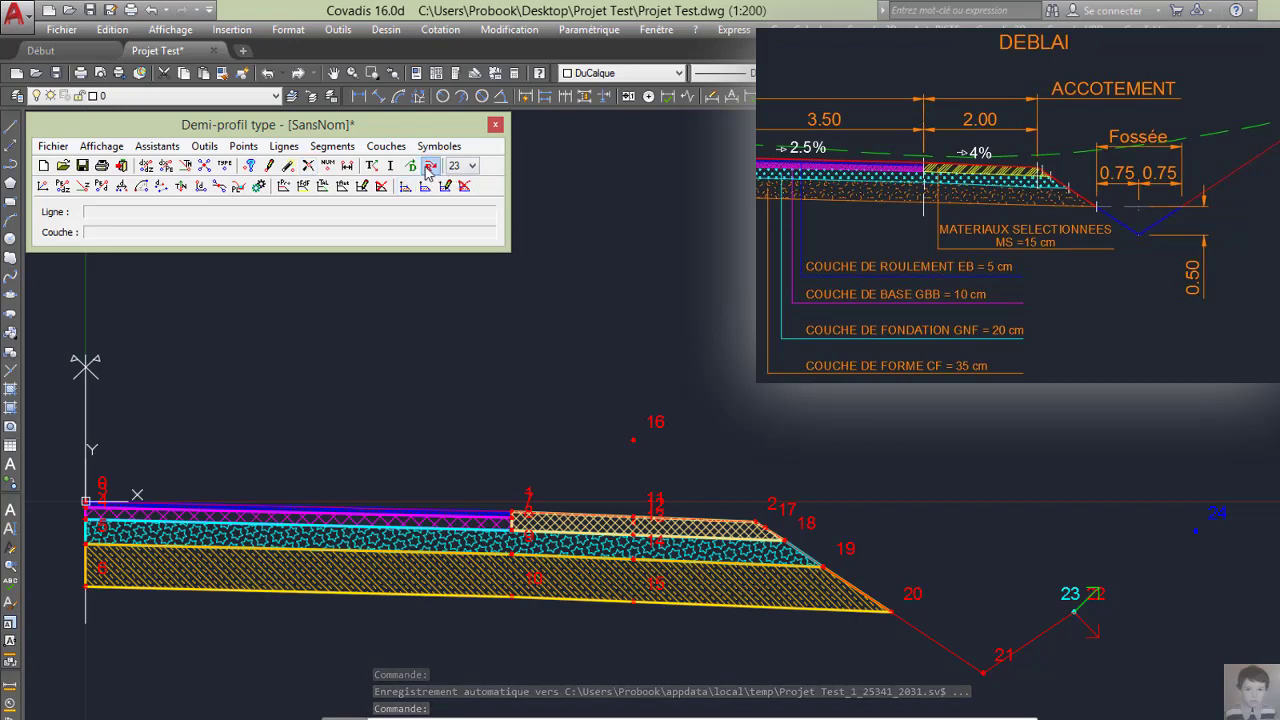
click(243, 146)
click(296, 232)
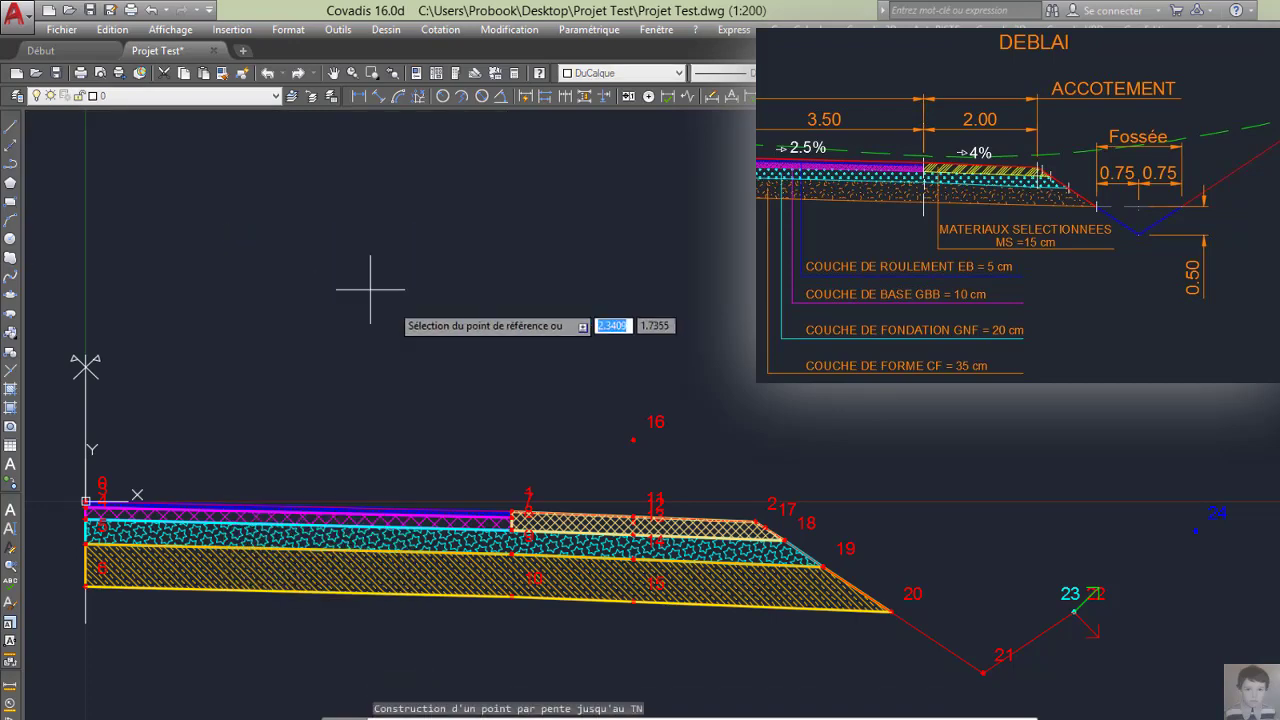
click(1074, 611)
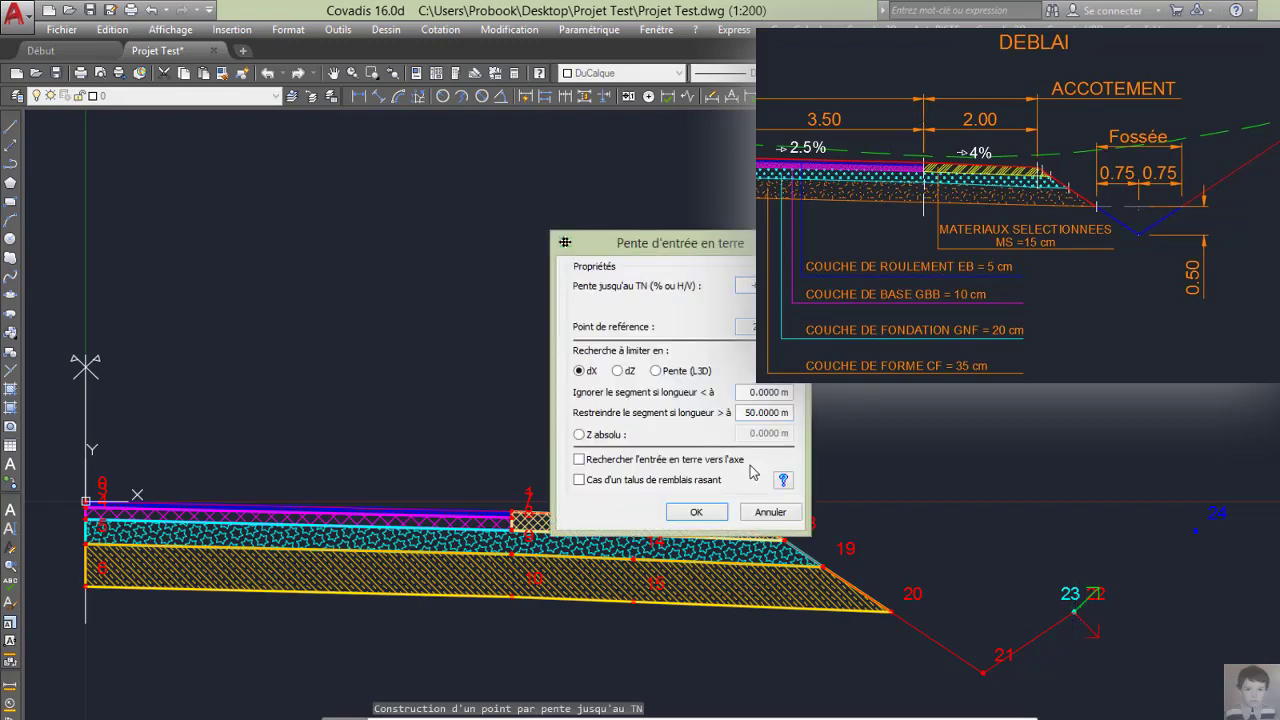
click(699, 521)
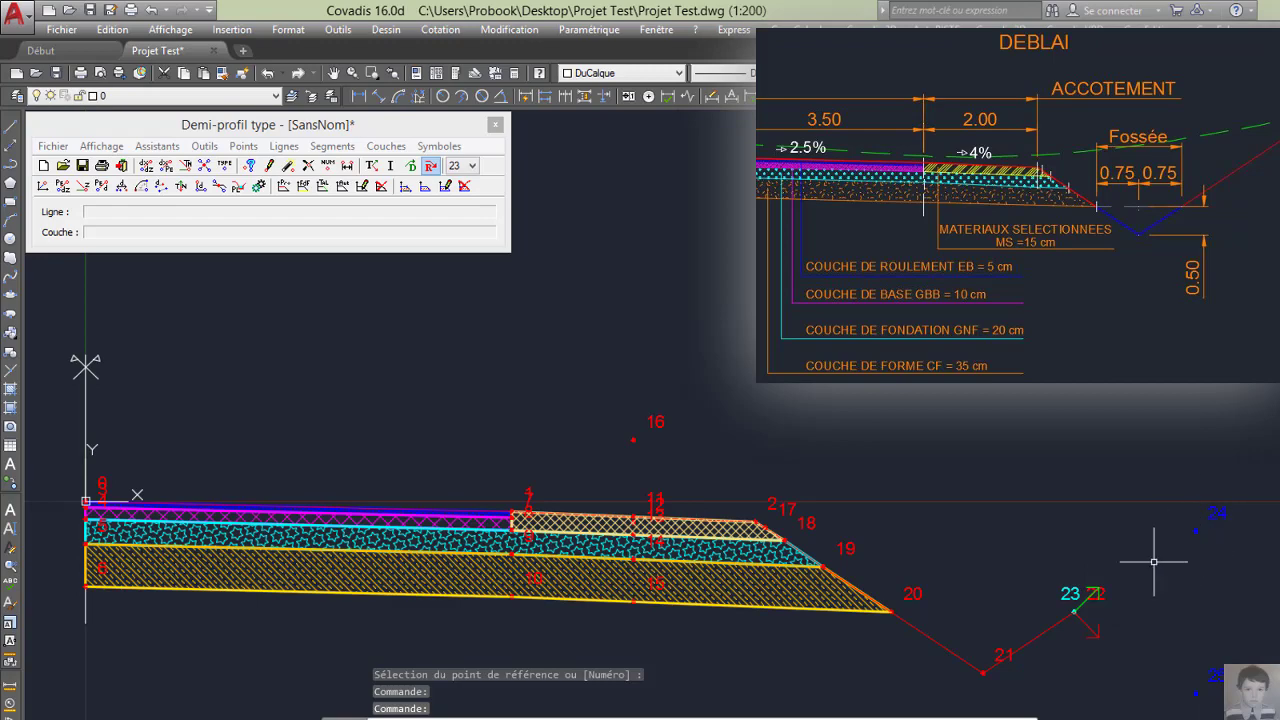
Step: Draw a Talus line of cut nature from test point 23 to point 24, keeping the default line properties
click(284, 146)
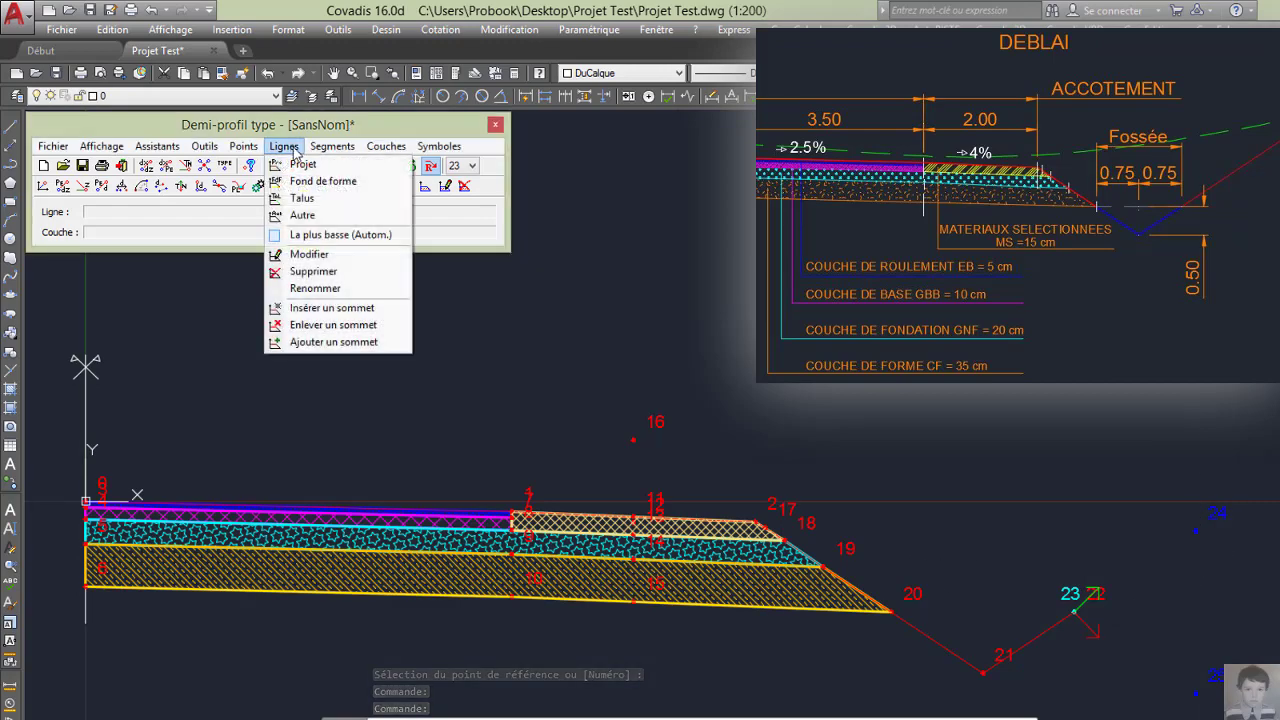
click(404, 146)
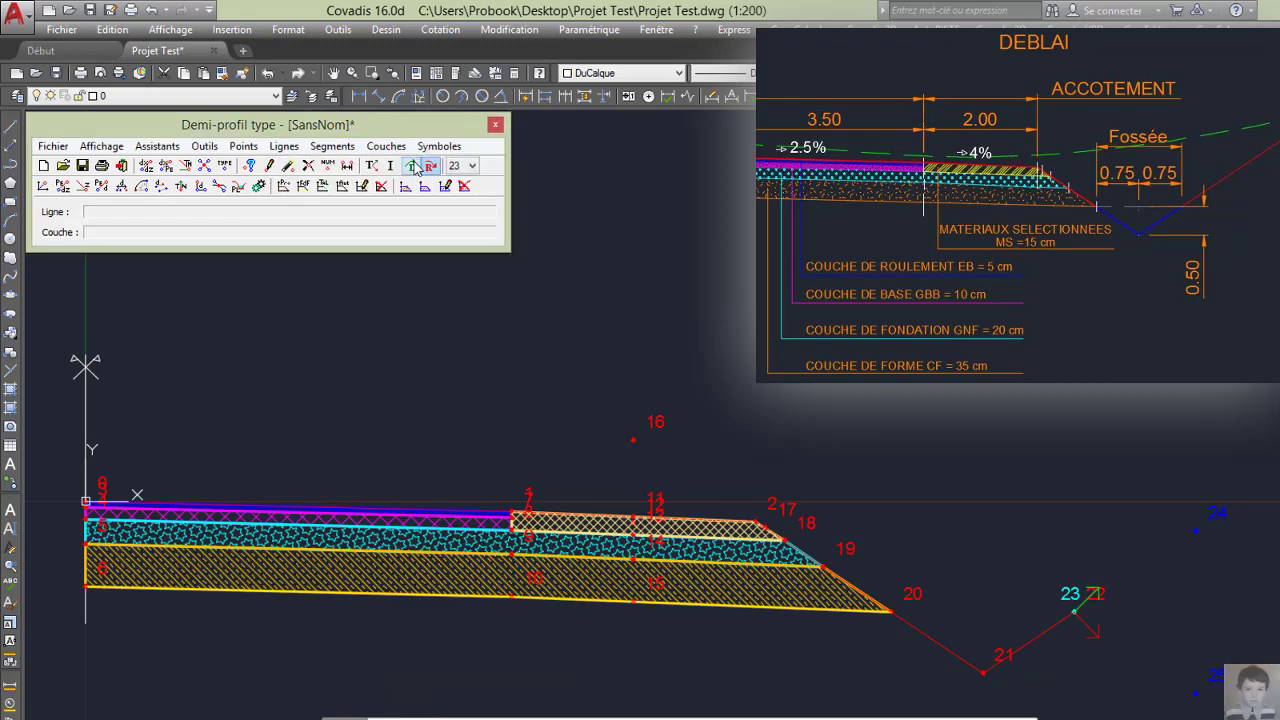
click(284, 146)
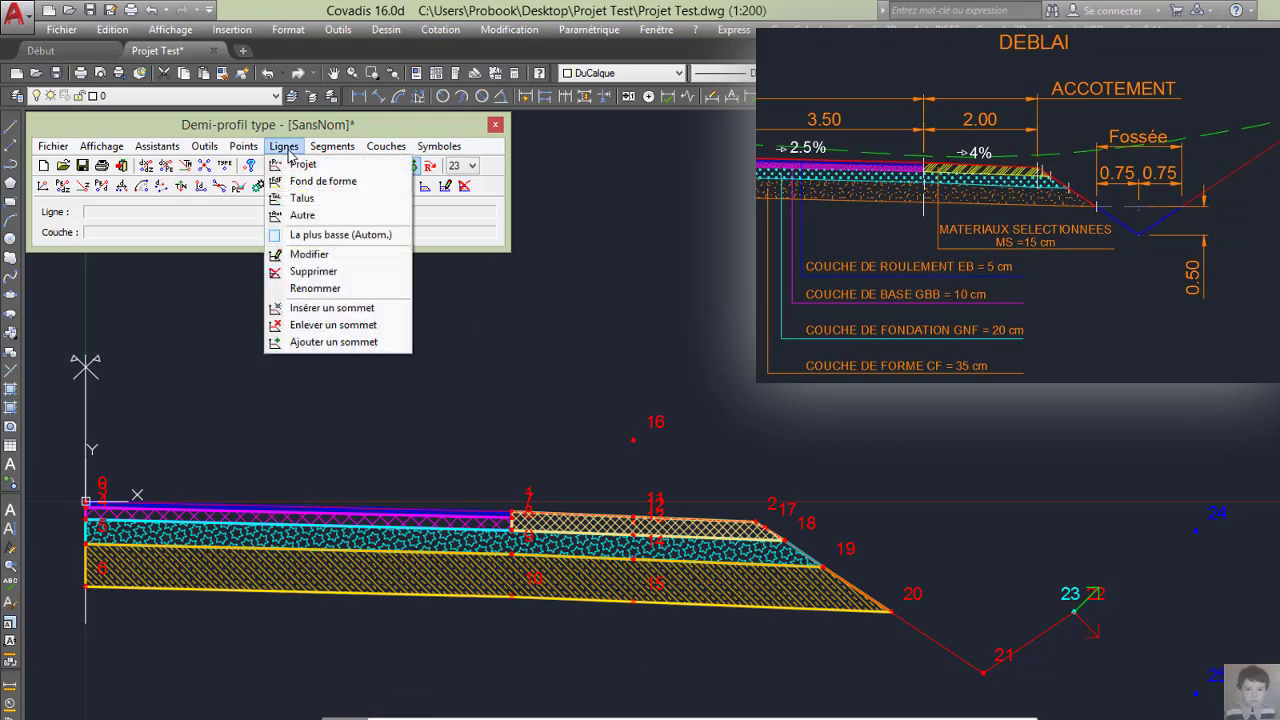
click(319, 200)
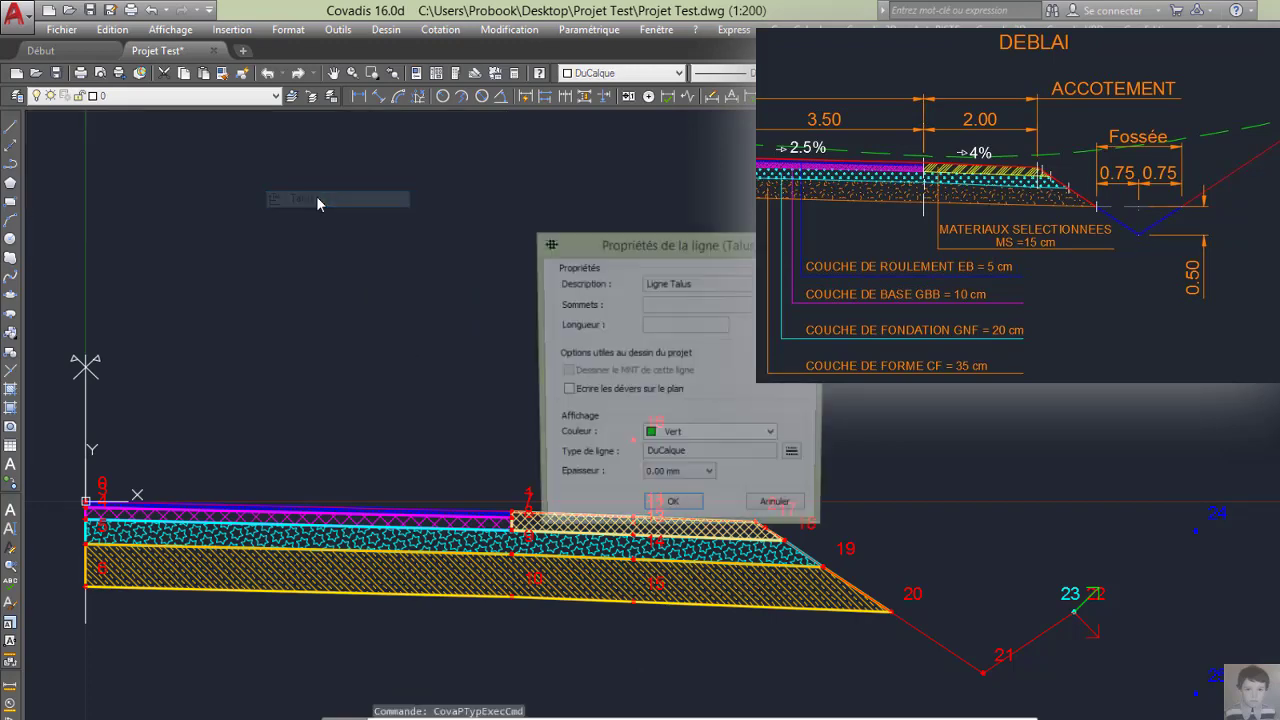
click(685, 514)
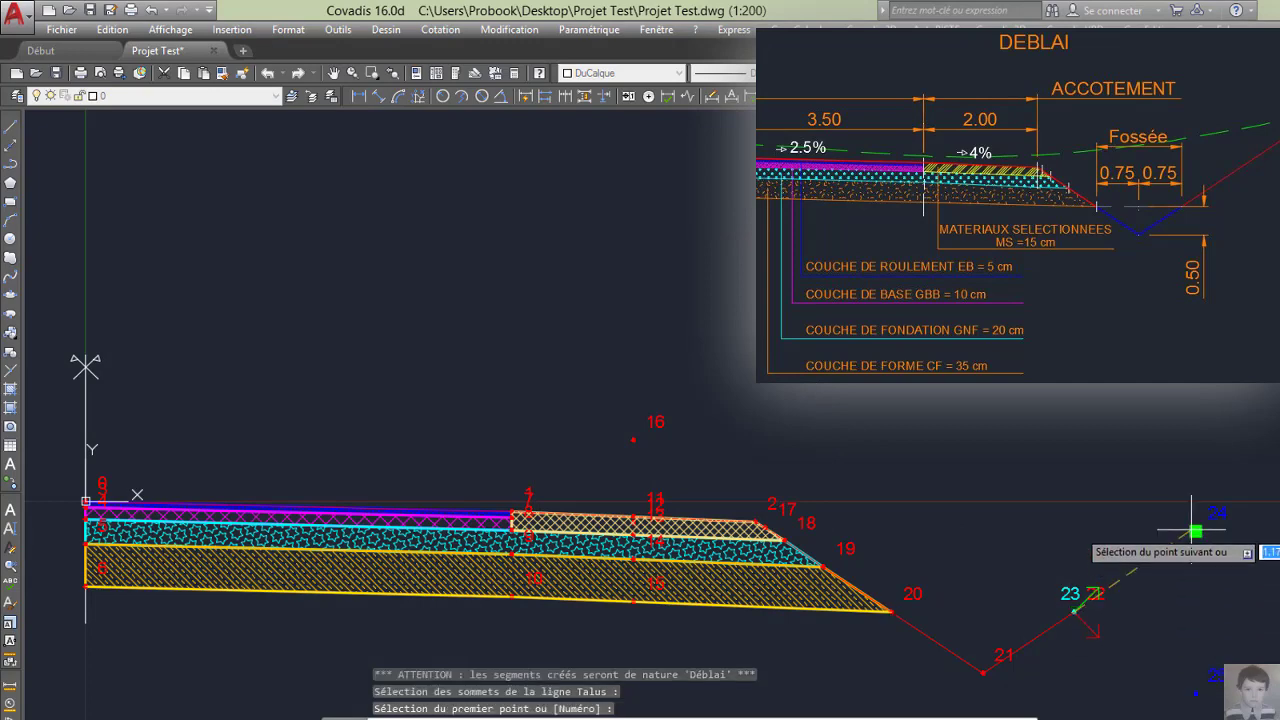
right_click(1196, 531)
click(1198, 536)
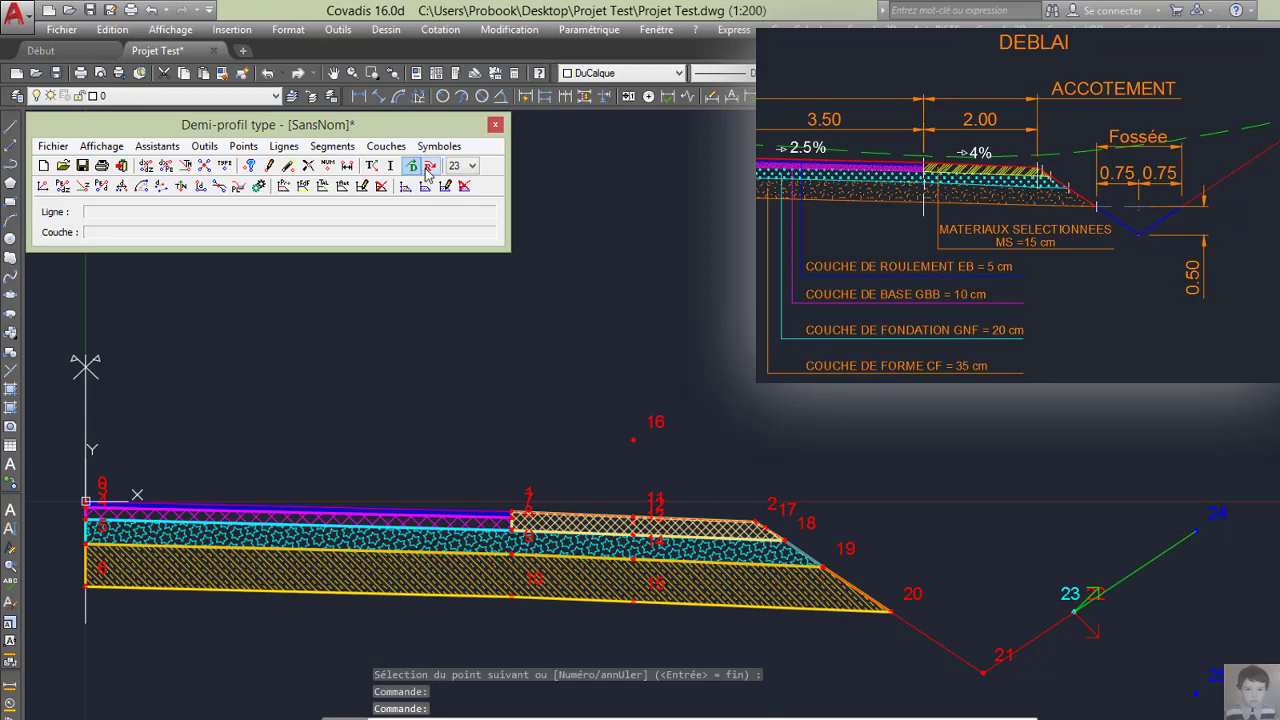
Step: Draw the Talus line of fill nature from test point 23 down to the lower slope-to-TN point
click(284, 146)
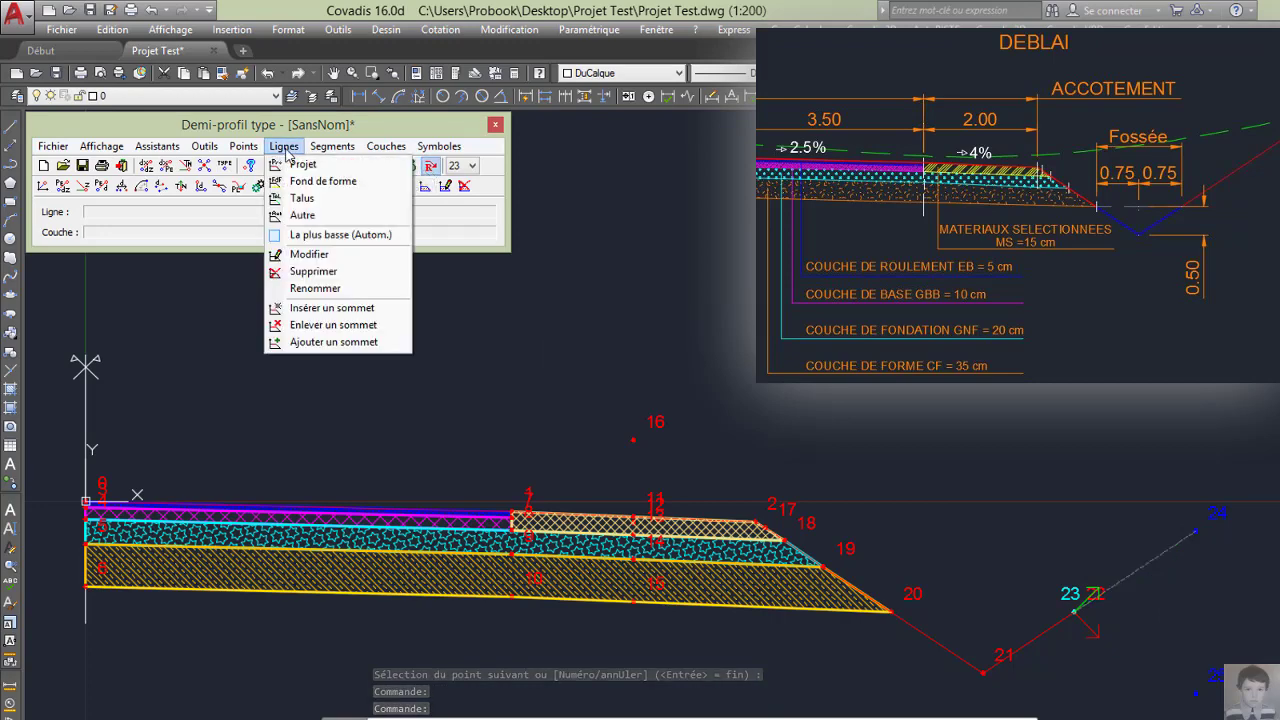
click(305, 200)
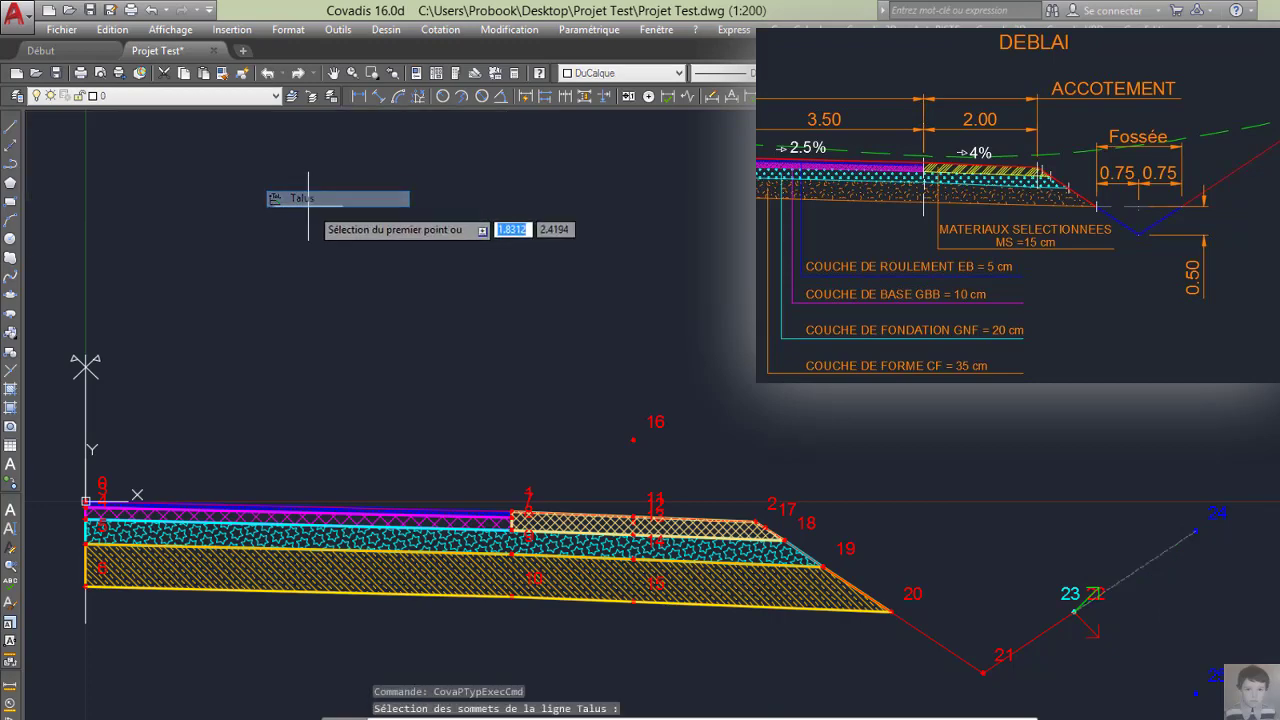
click(1090, 638)
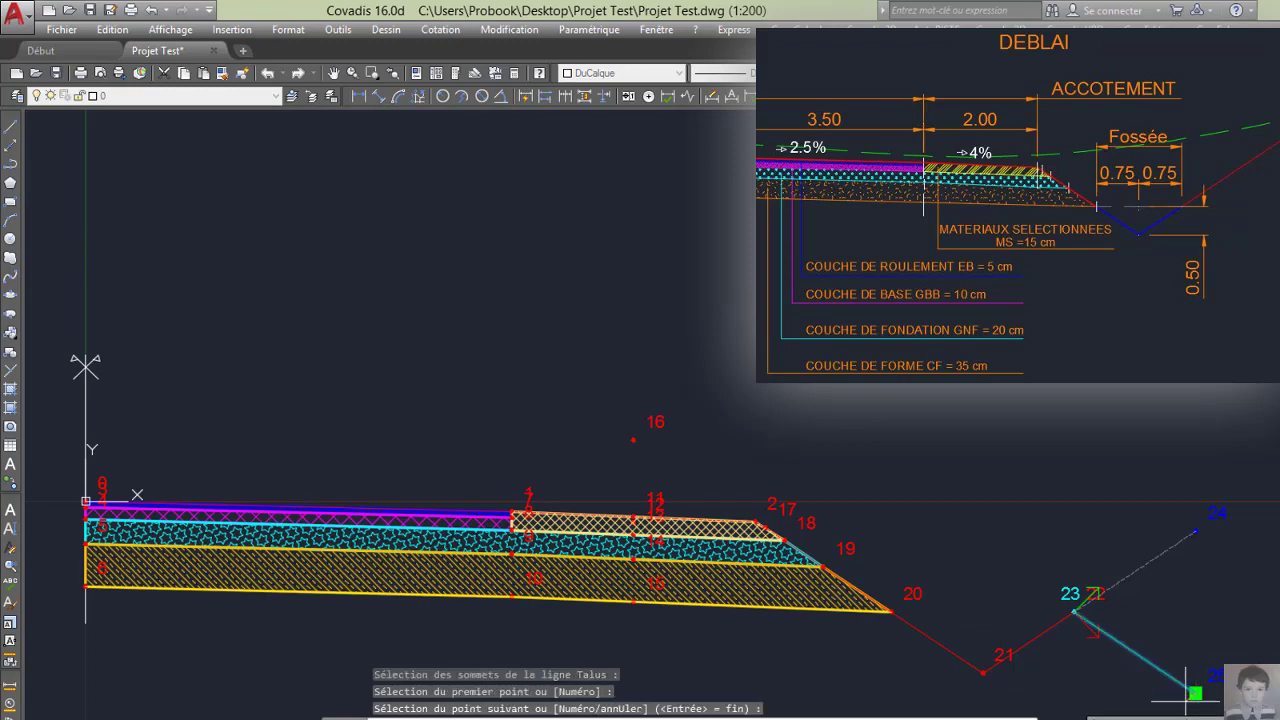
right_click(1186, 703)
click(1173, 471)
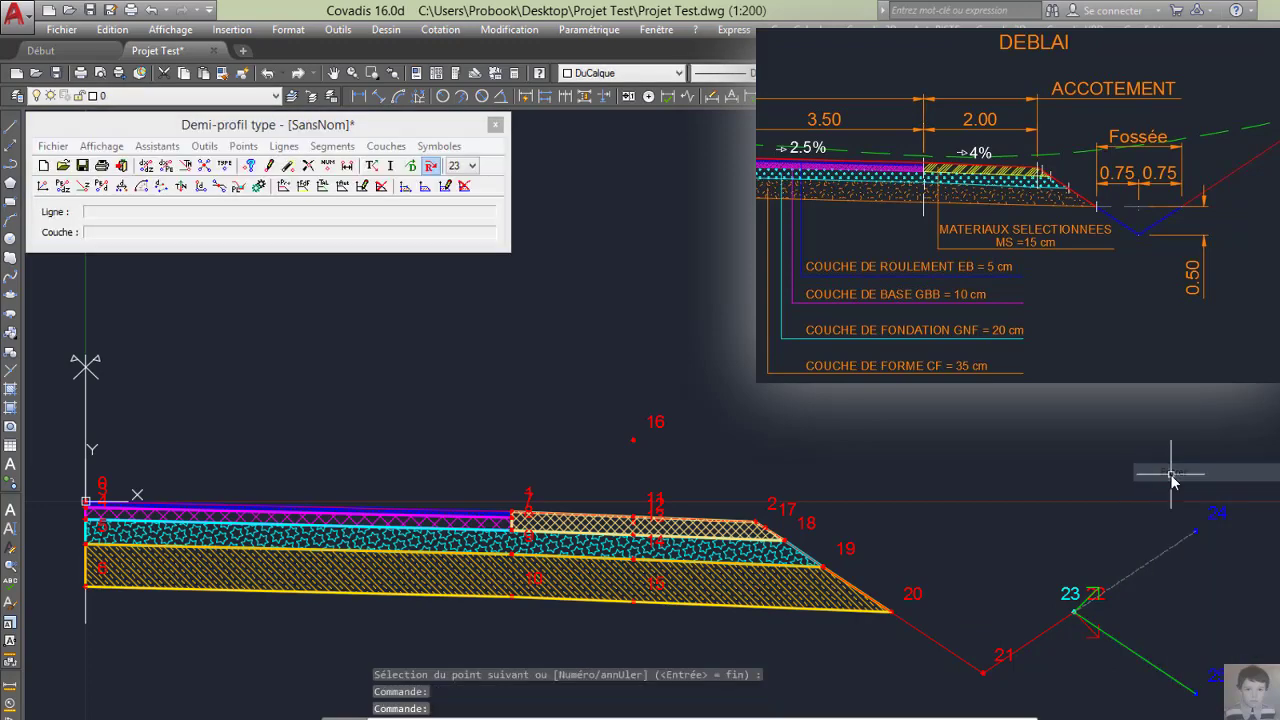
click(411, 167)
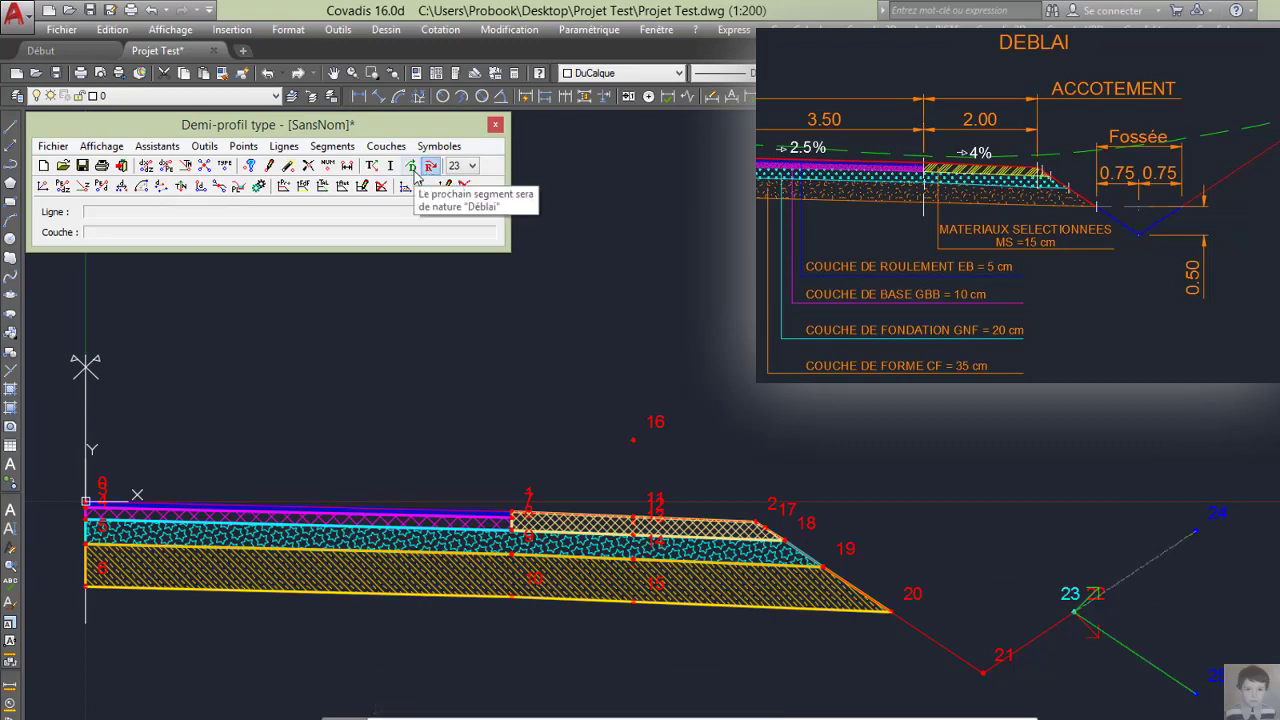
click(430, 167)
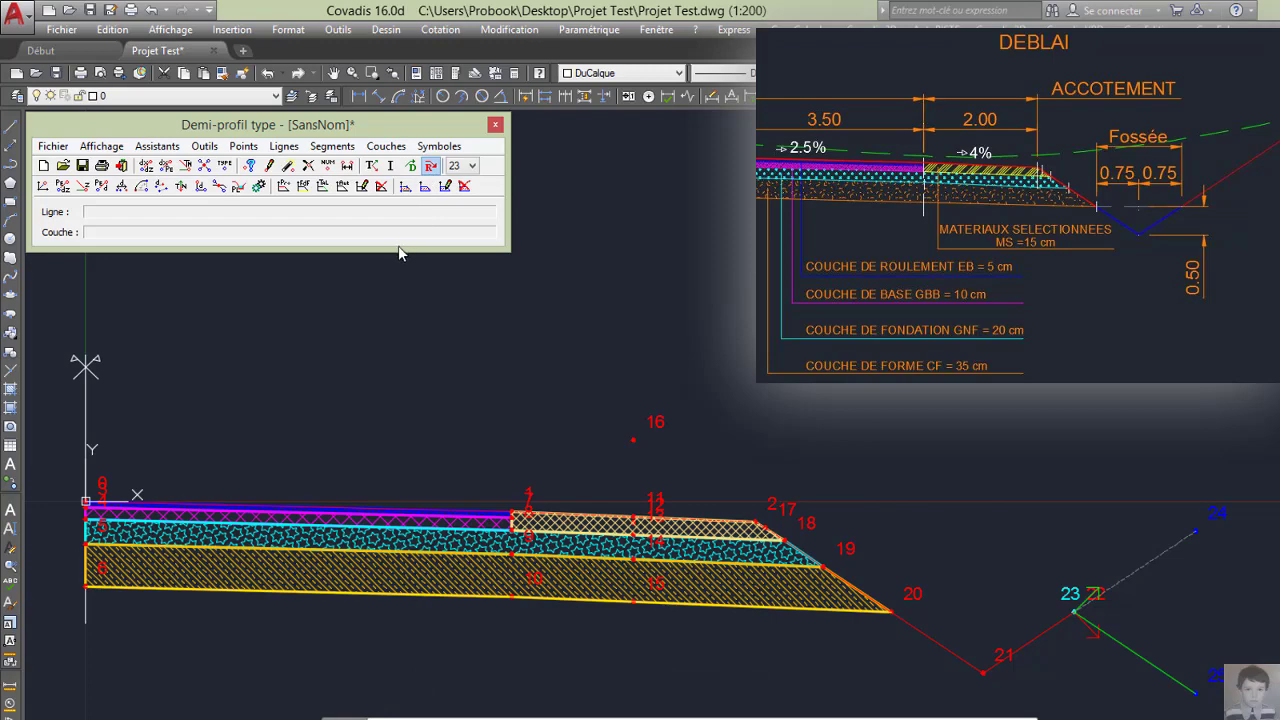
Step: Run the control check on the half-profile definition and save it as PT 2 in the Profils Types folder
click(54, 147)
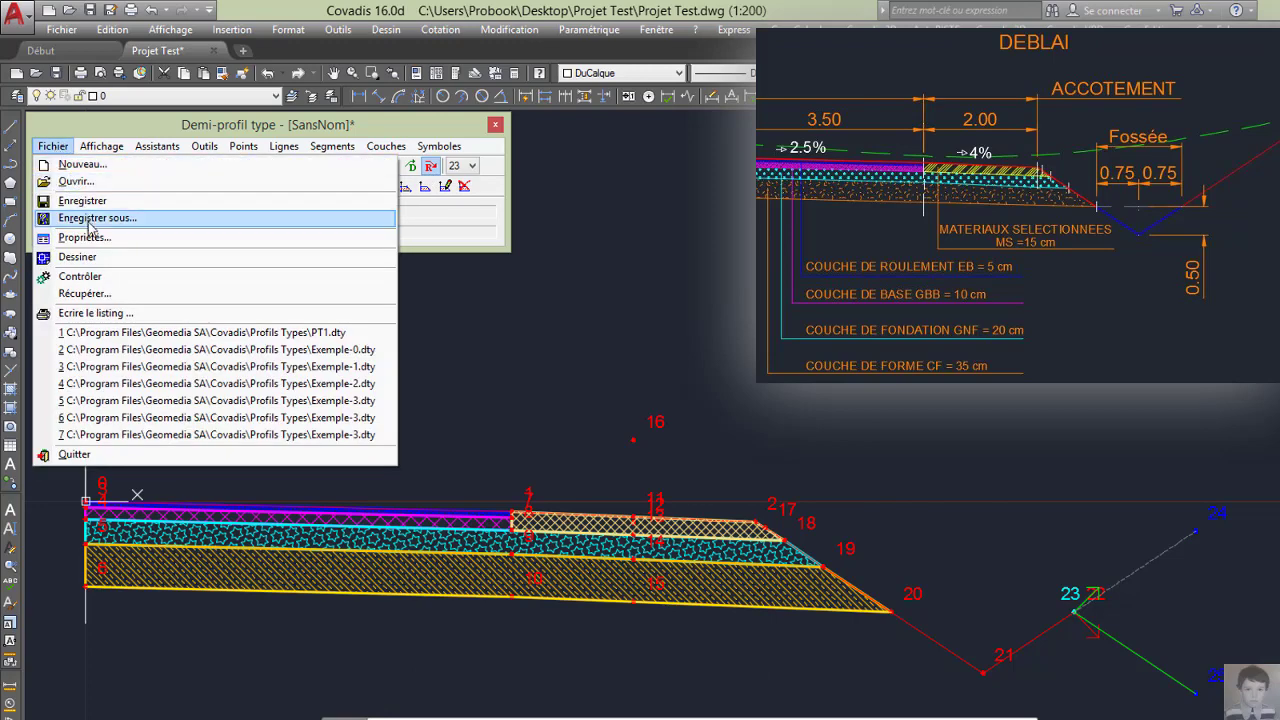
click(89, 279)
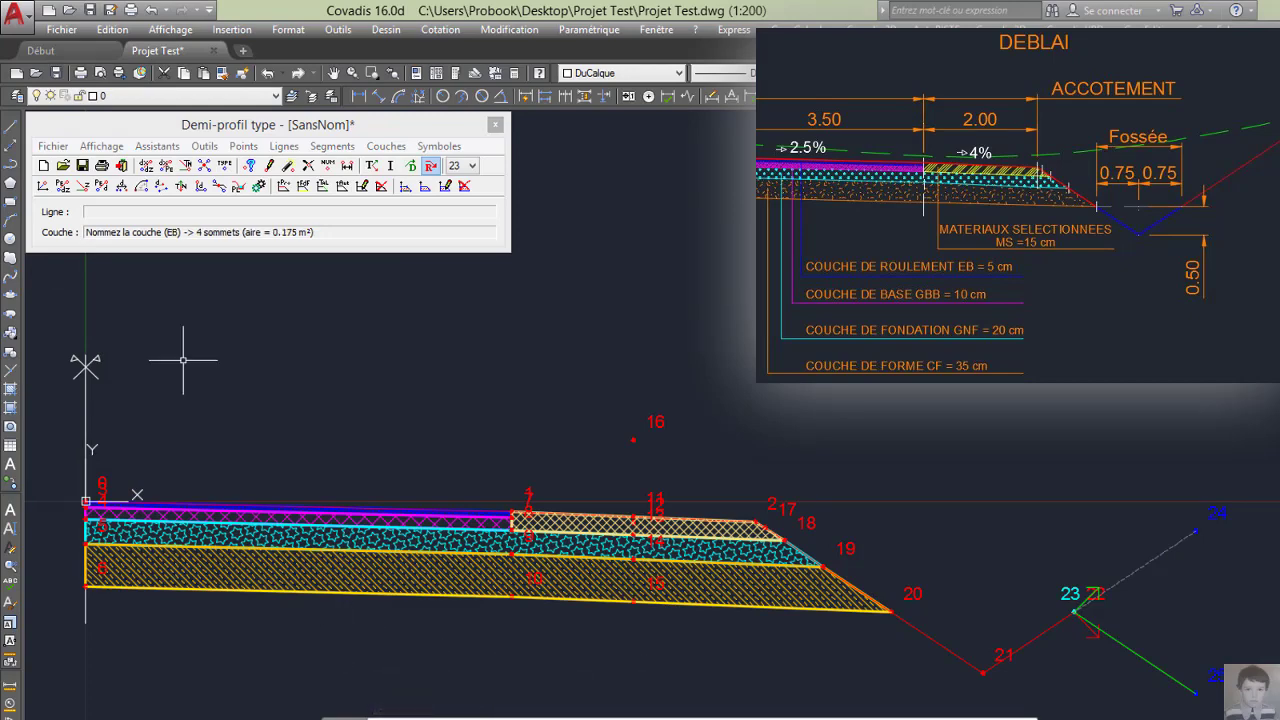
click(53, 146)
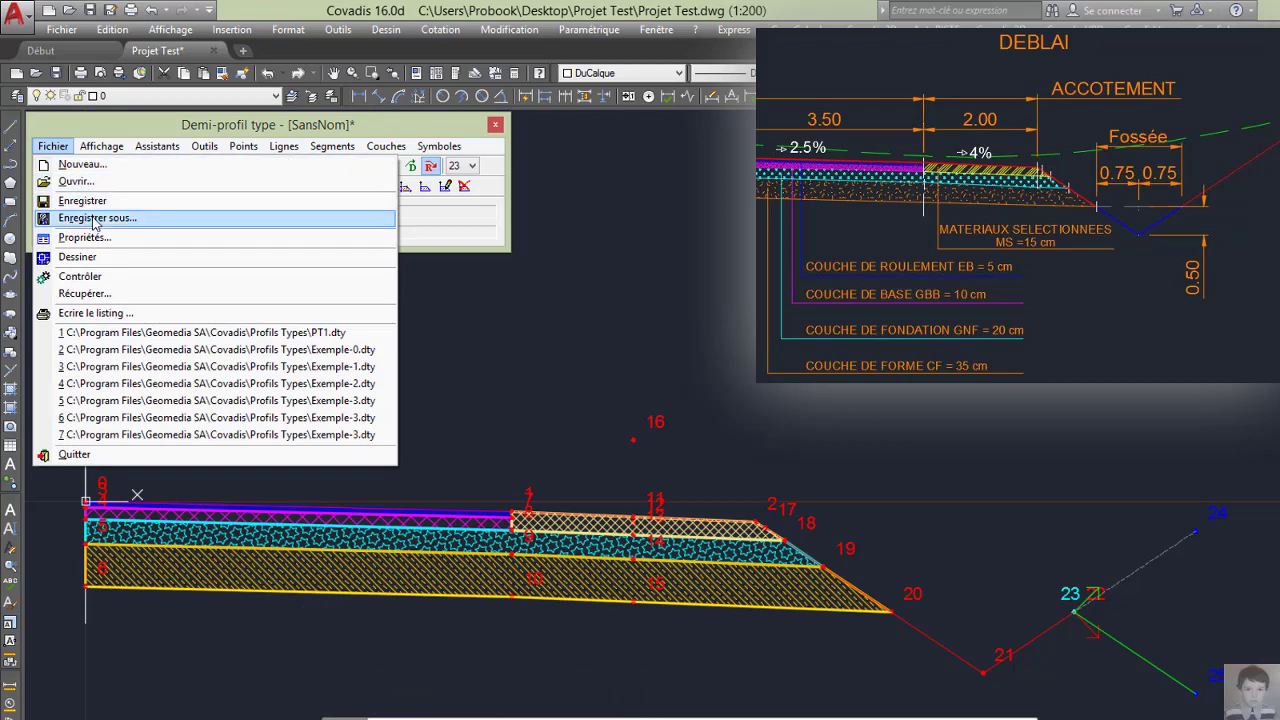
click(97, 217)
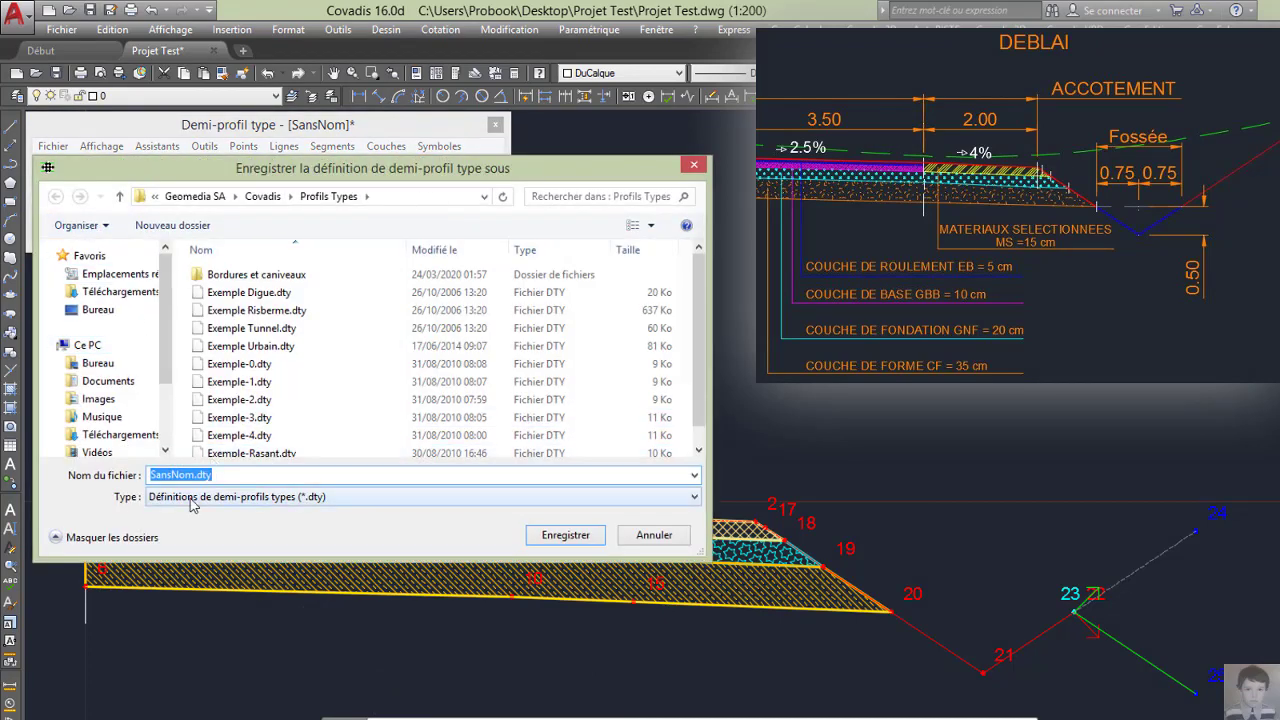
text(PT 2)
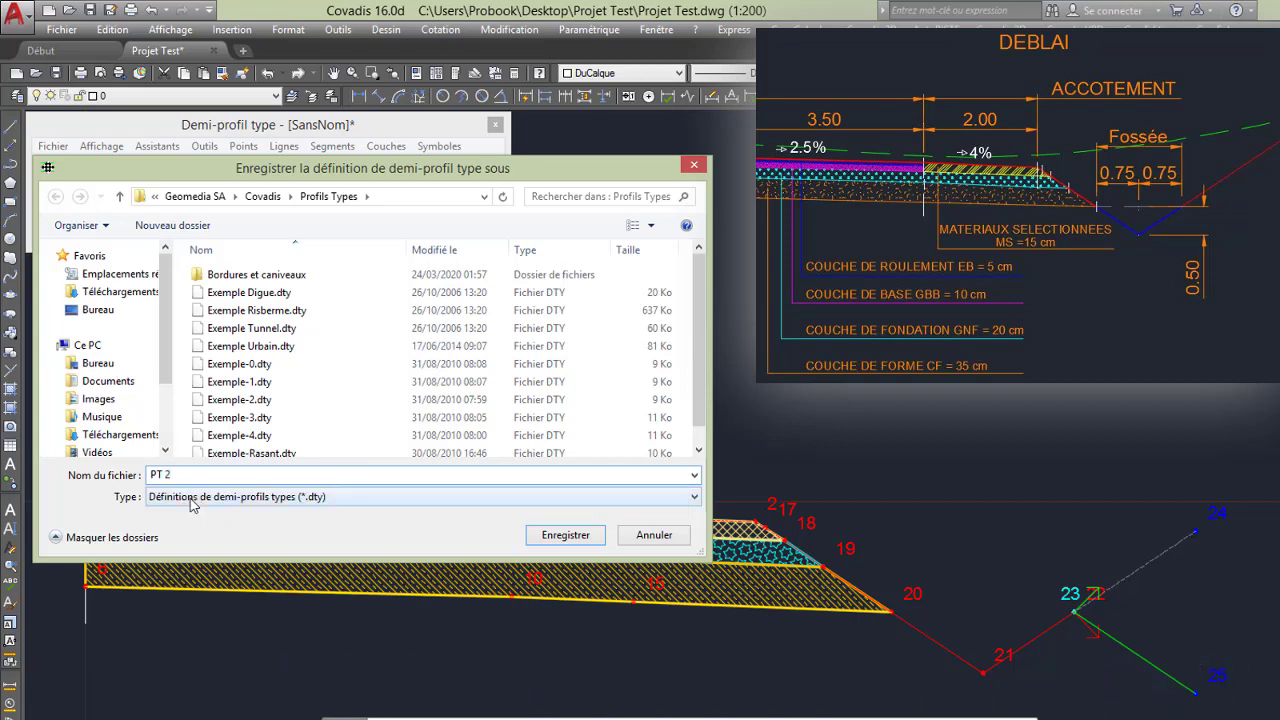
click(565, 535)
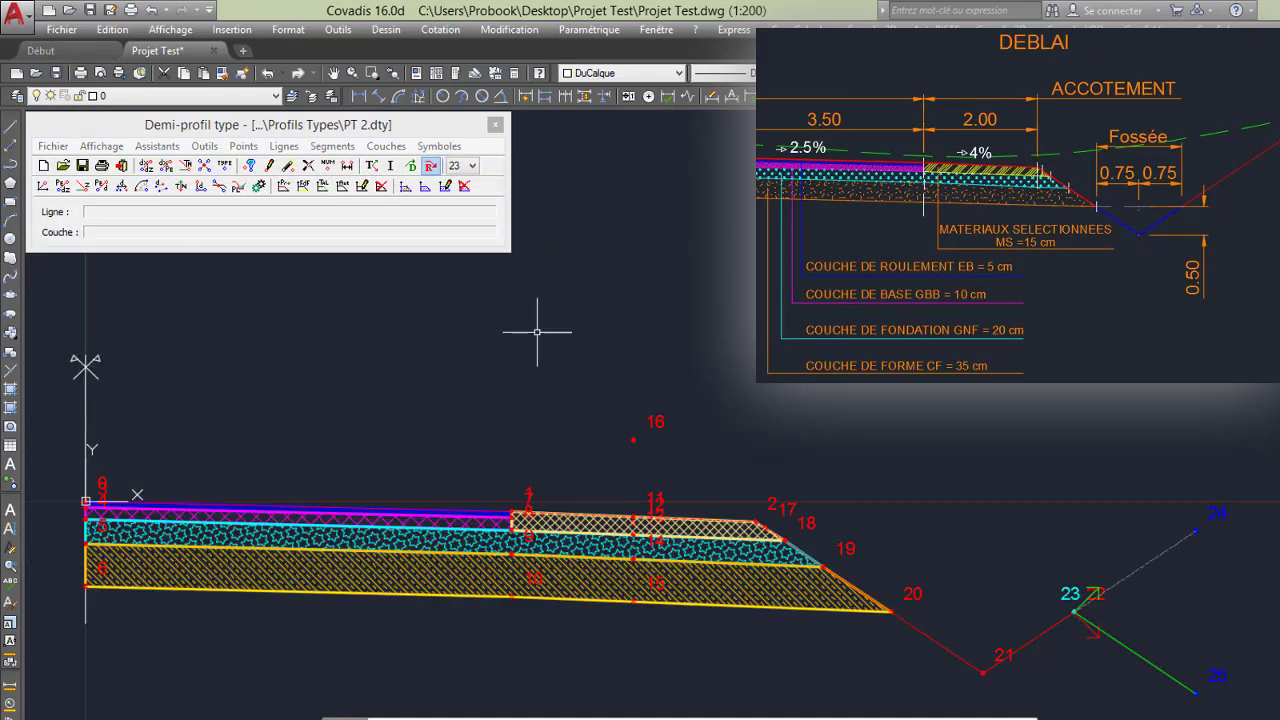
Step: Close the typical half-profile editor and return to the project drawing with the longitudinal profile
click(494, 124)
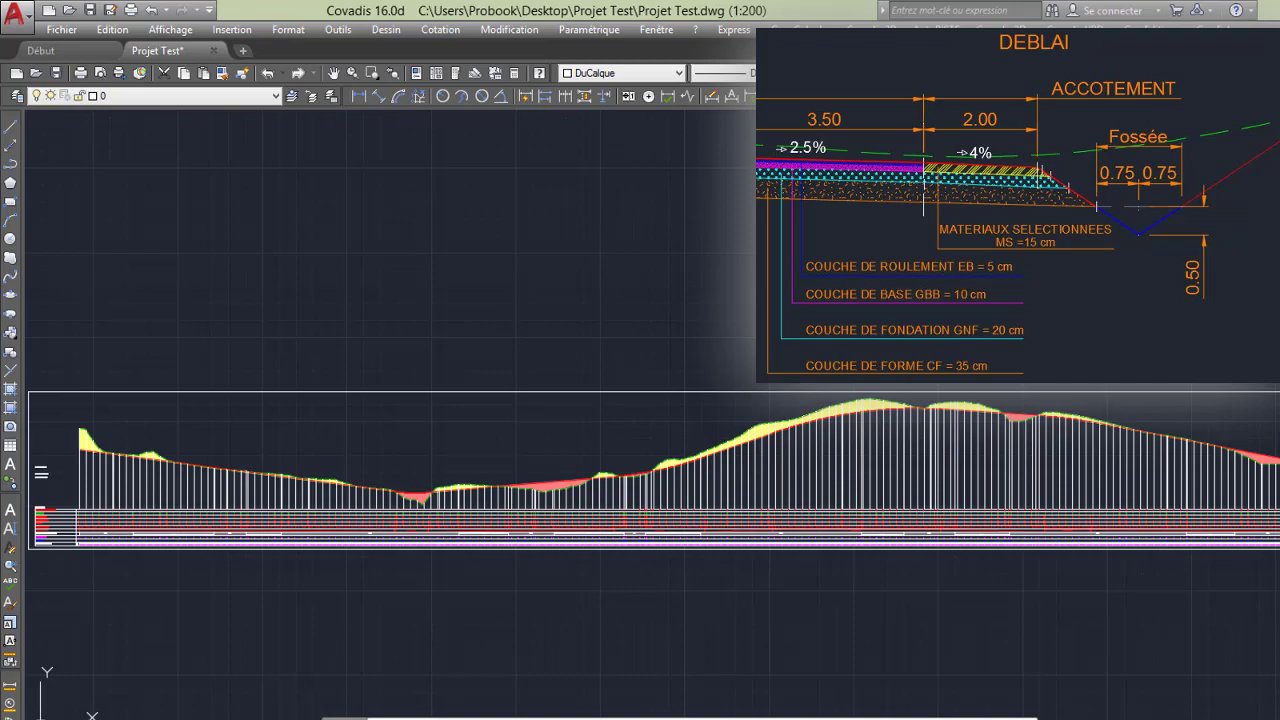
key(alt+F4)
click(645, 428)
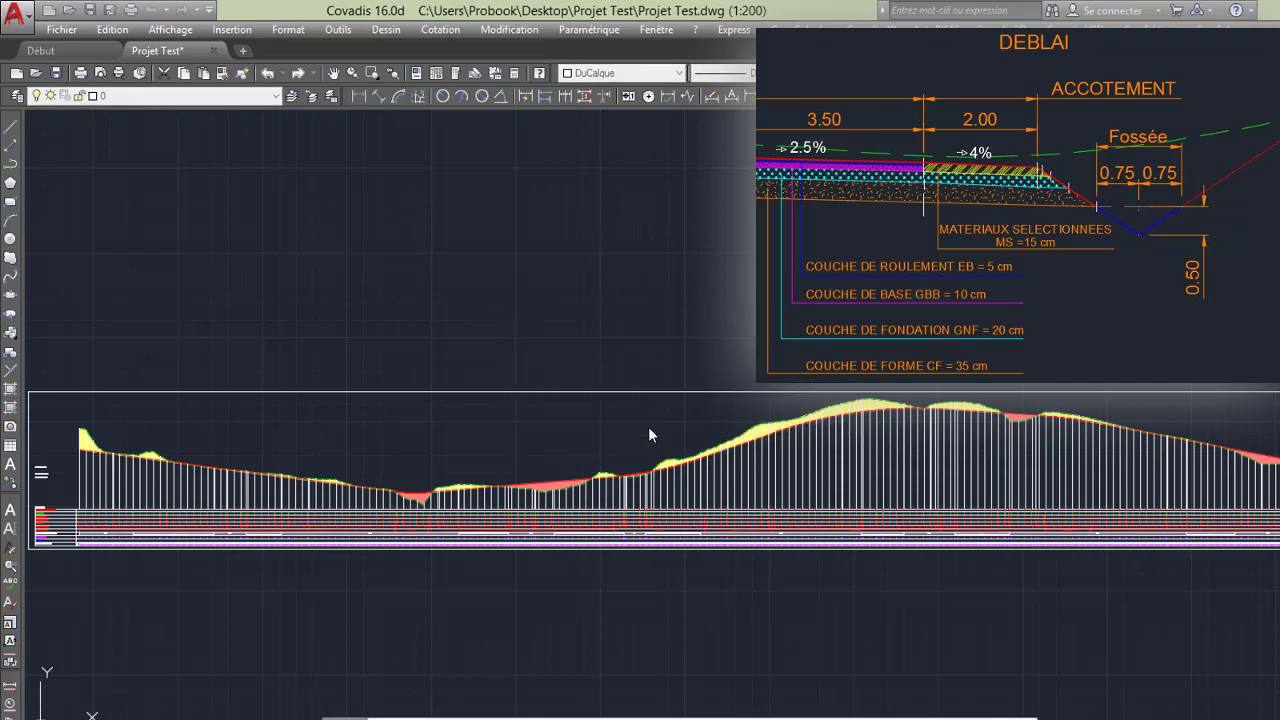